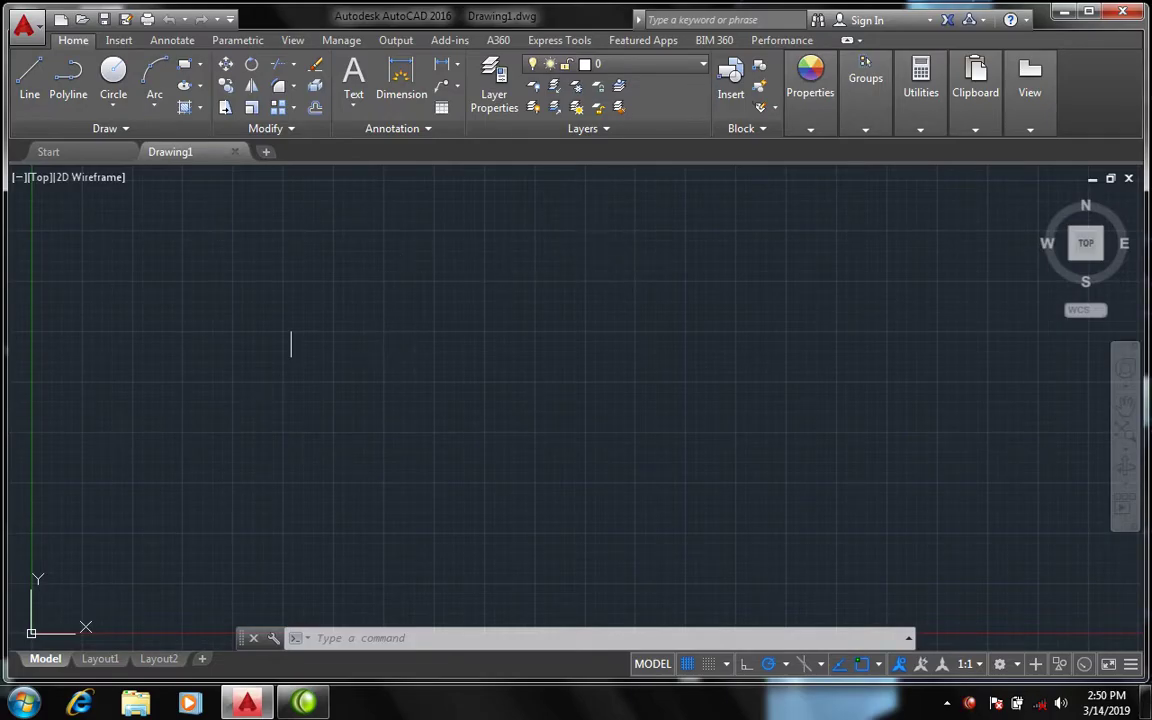
# Browse the circle drawing options without drawing anything
pyautogui.click(172, 235)
pyautogui.click(359, 373)
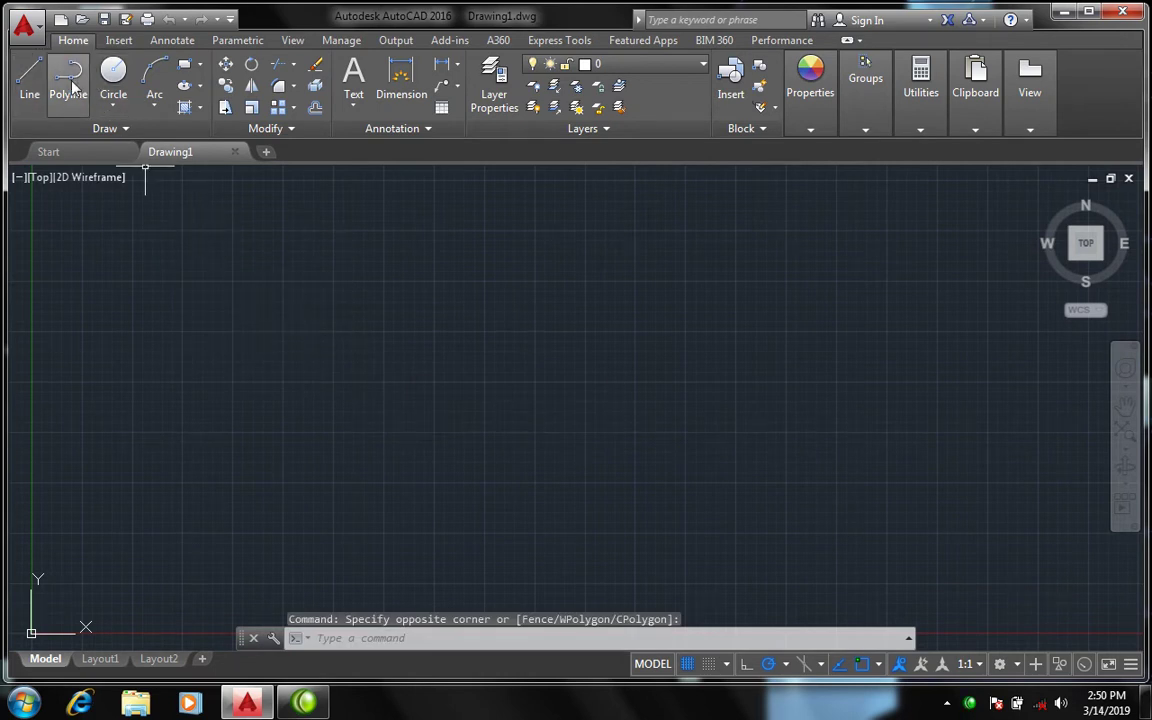
pyautogui.click(110, 108)
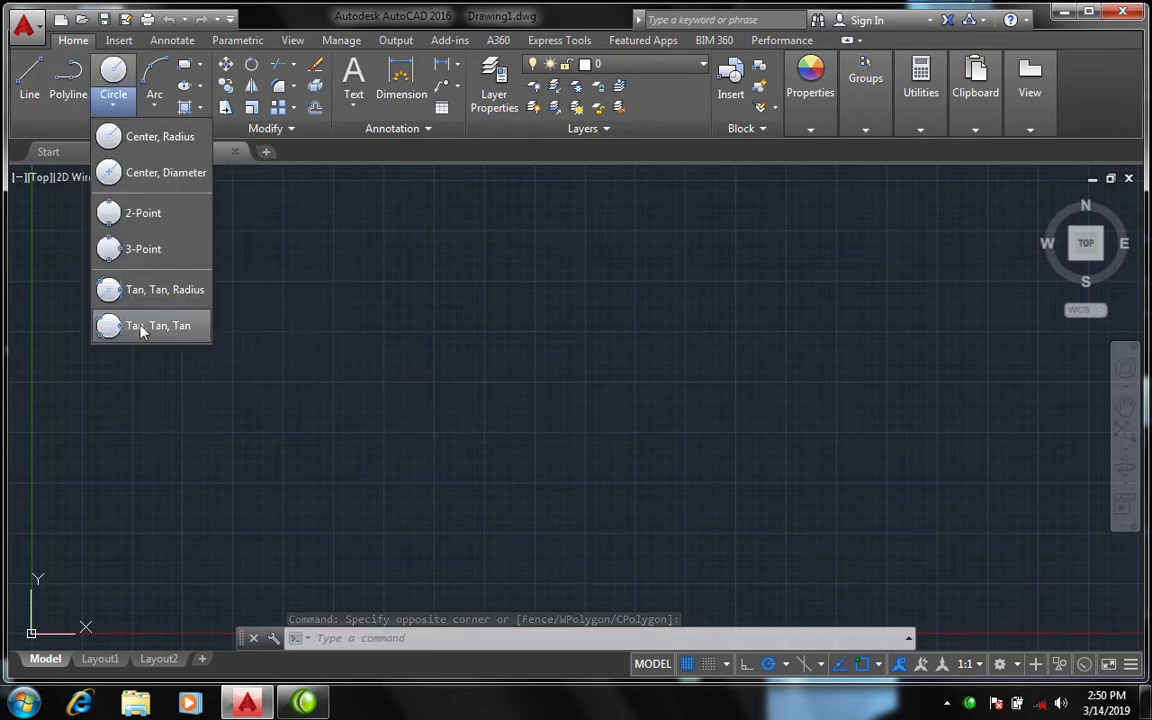
pyautogui.click(237, 270)
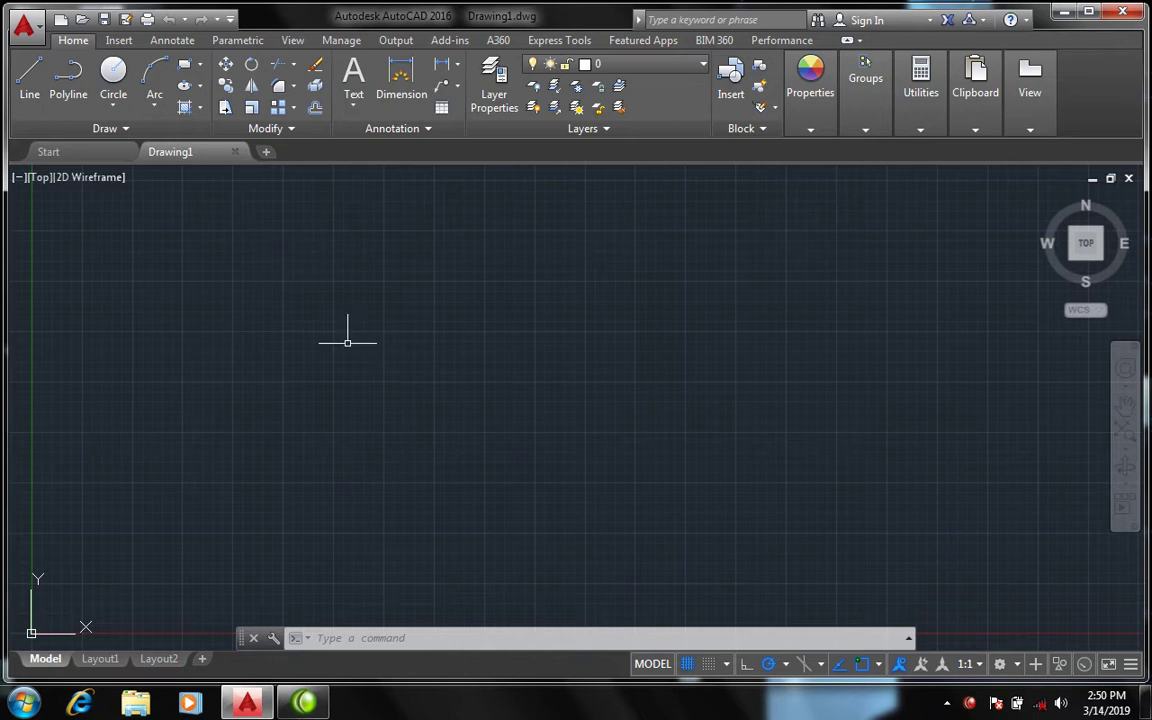
pyautogui.click(506, 319)
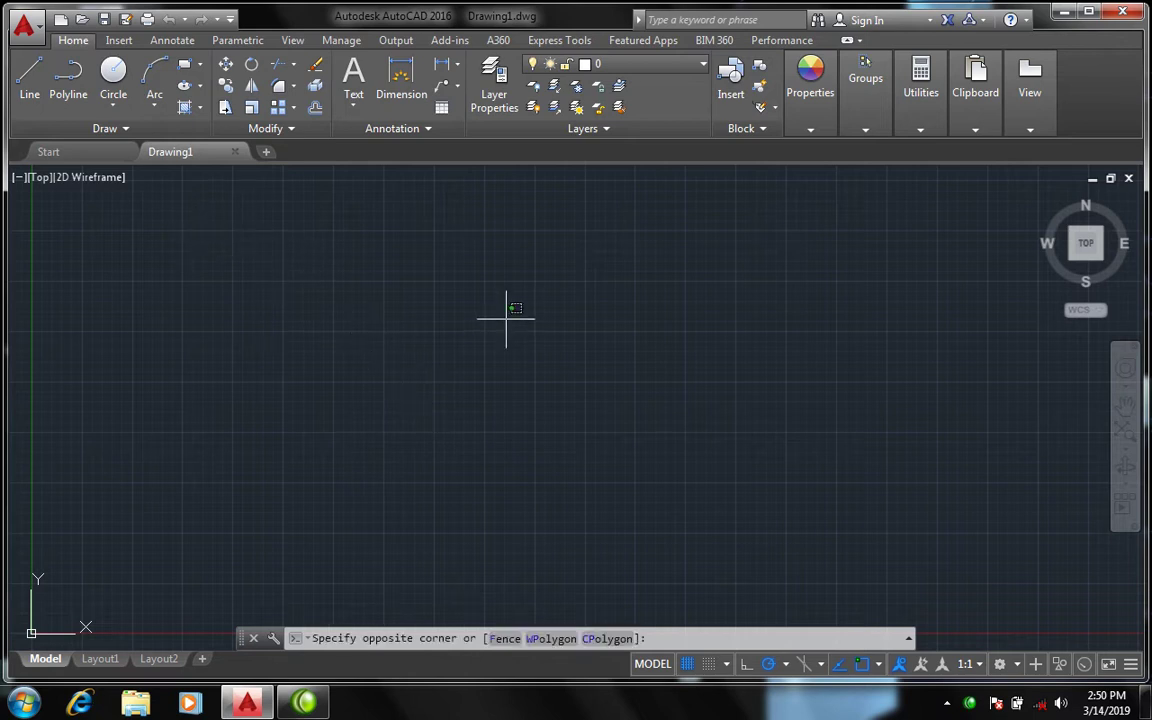
pyautogui.click(265, 419)
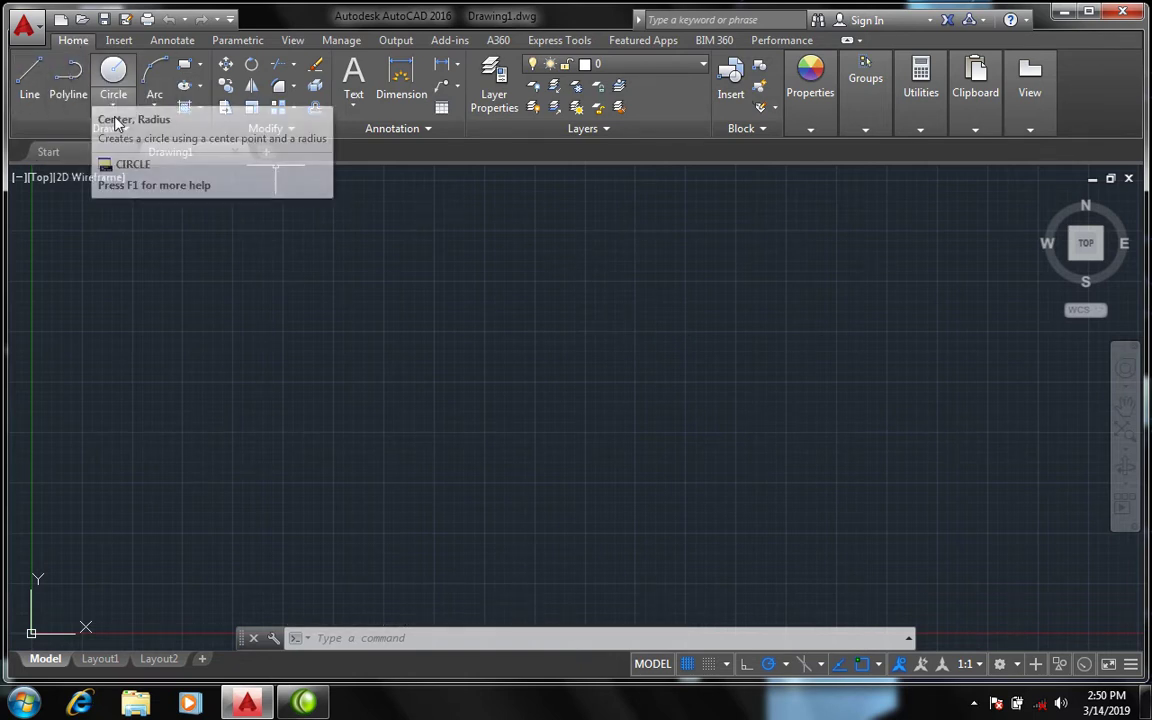
pyautogui.click(117, 117)
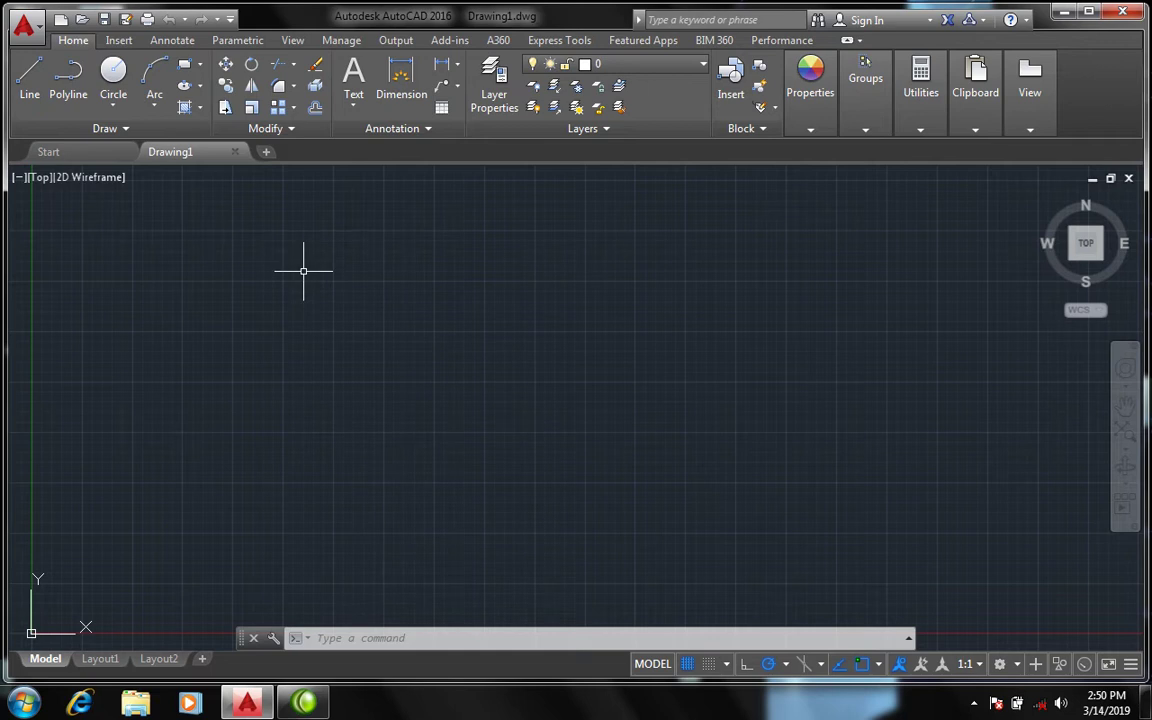
# Set the drawing's length units to Engineering with 0'-0.00" precision
pyautogui.write('un')
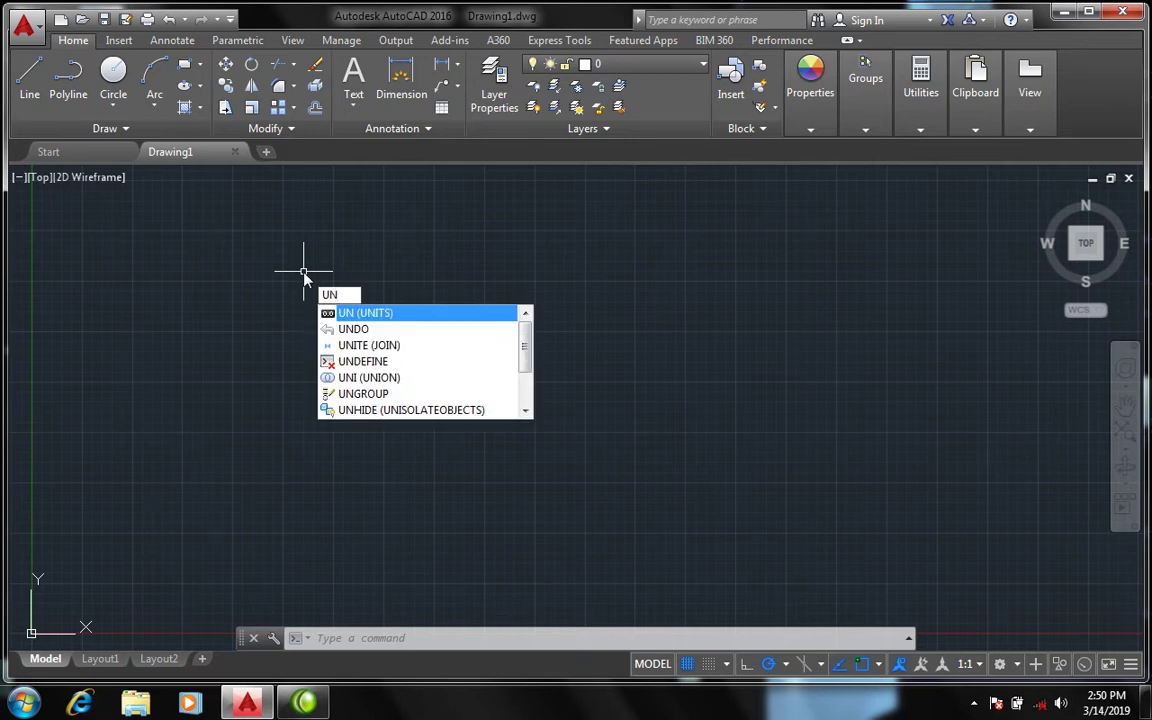
pyautogui.press('Return')
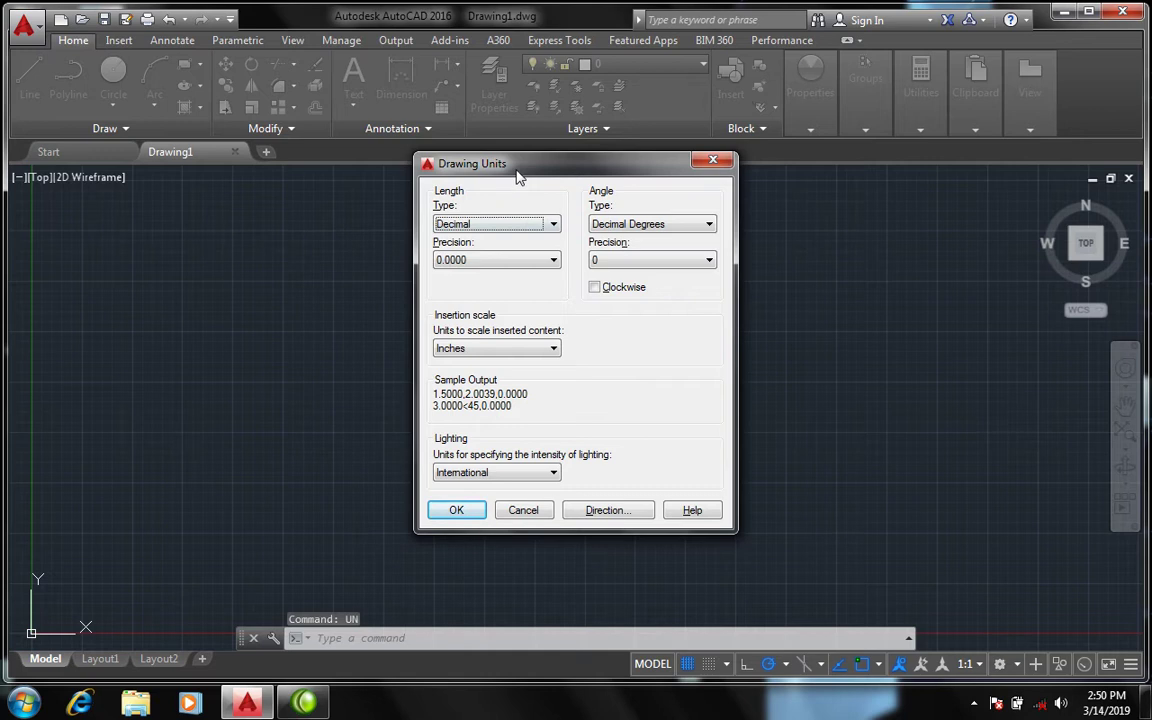
pyautogui.moveTo(517, 170); pyautogui.dragTo(559, 115)
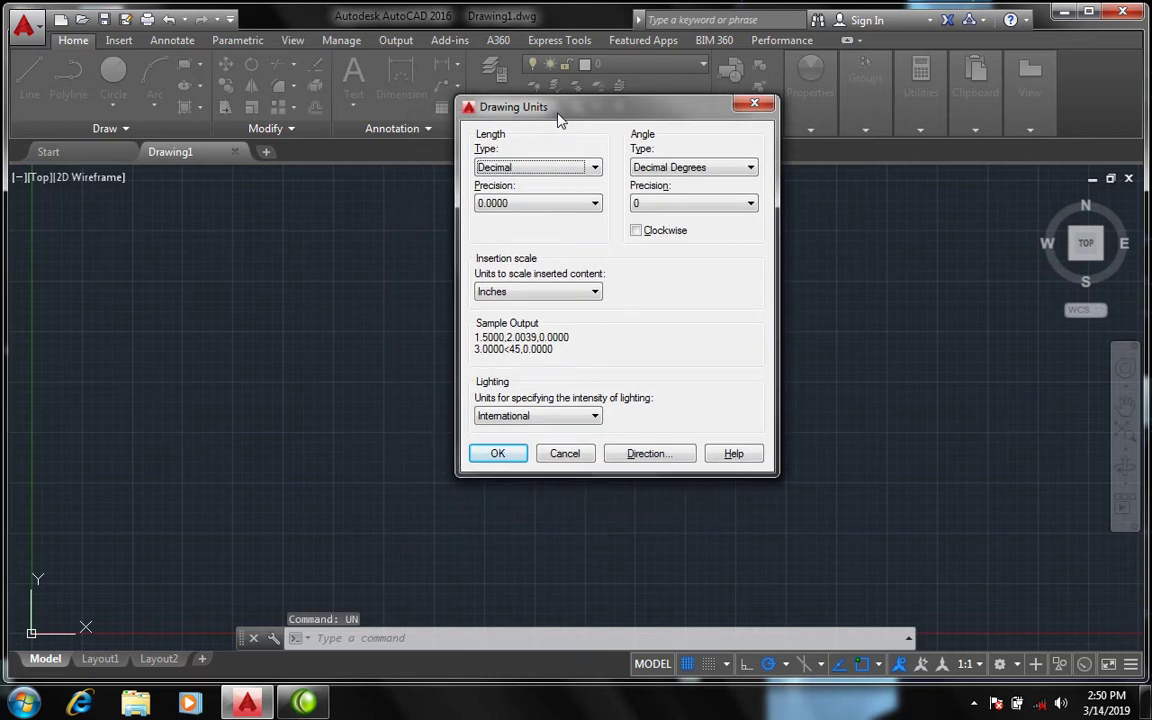
pyautogui.click(594, 167)
pyautogui.click(590, 200)
pyautogui.click(592, 204)
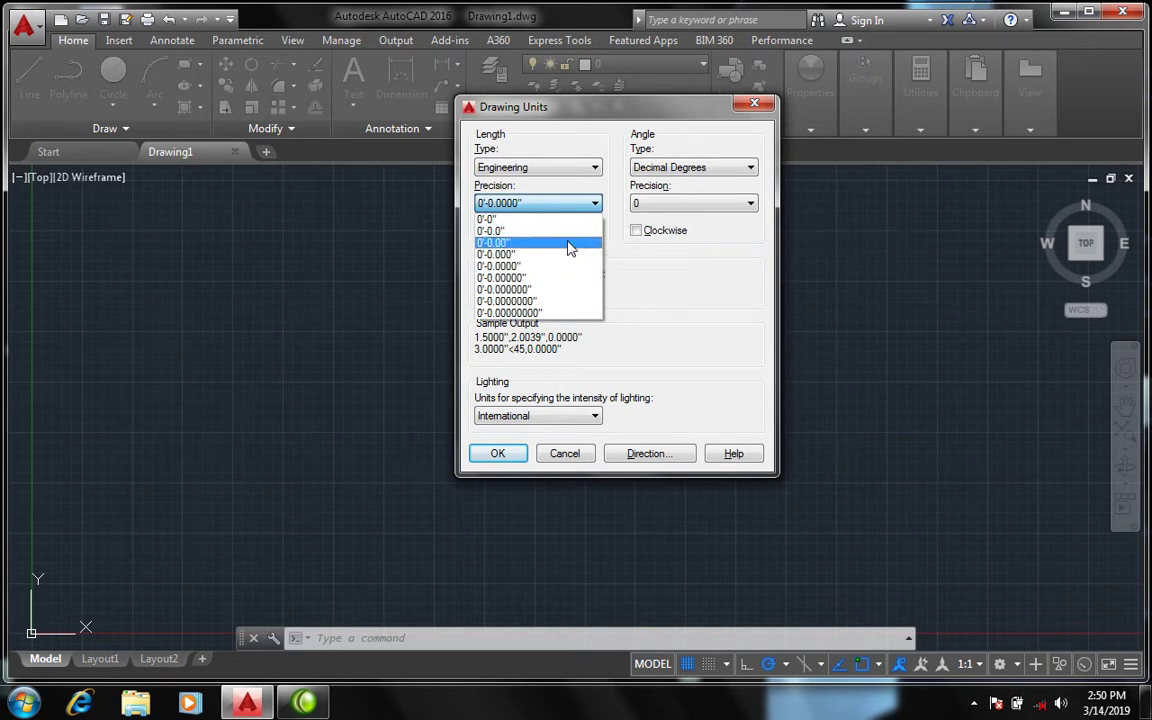
pyautogui.click(570, 243)
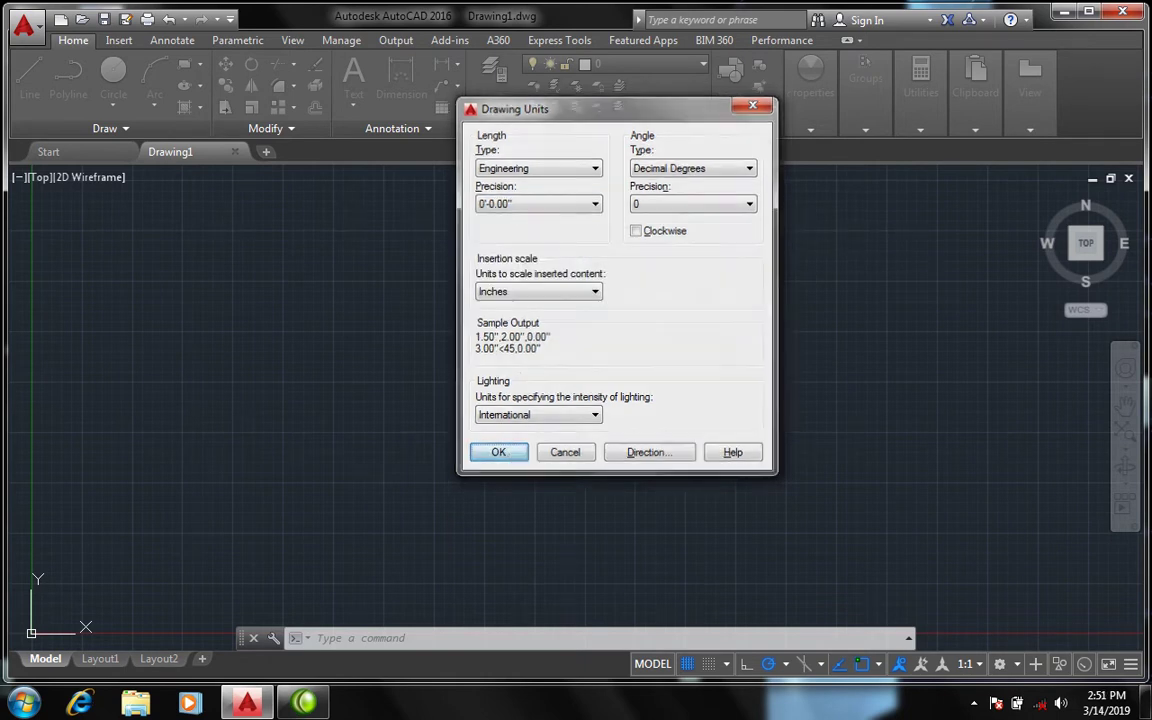
pyautogui.click(498, 454)
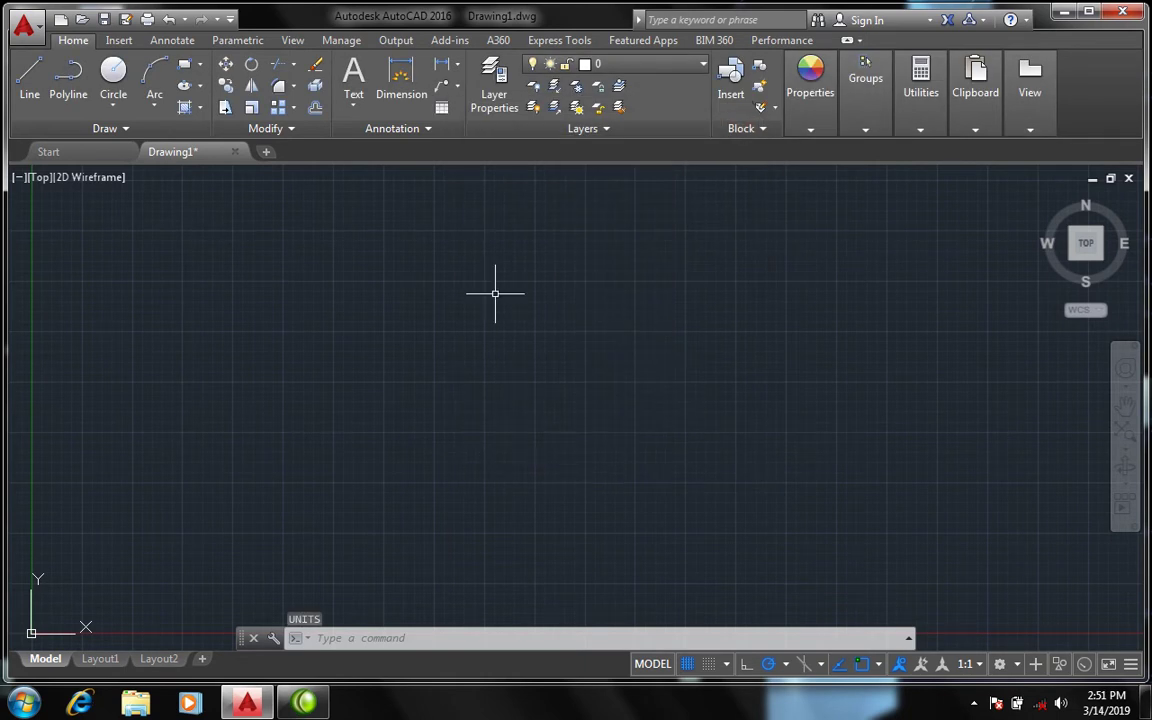
# Give the Standard dimension style Engineering primary units with 0'-0.00" precision
pyautogui.write('D')
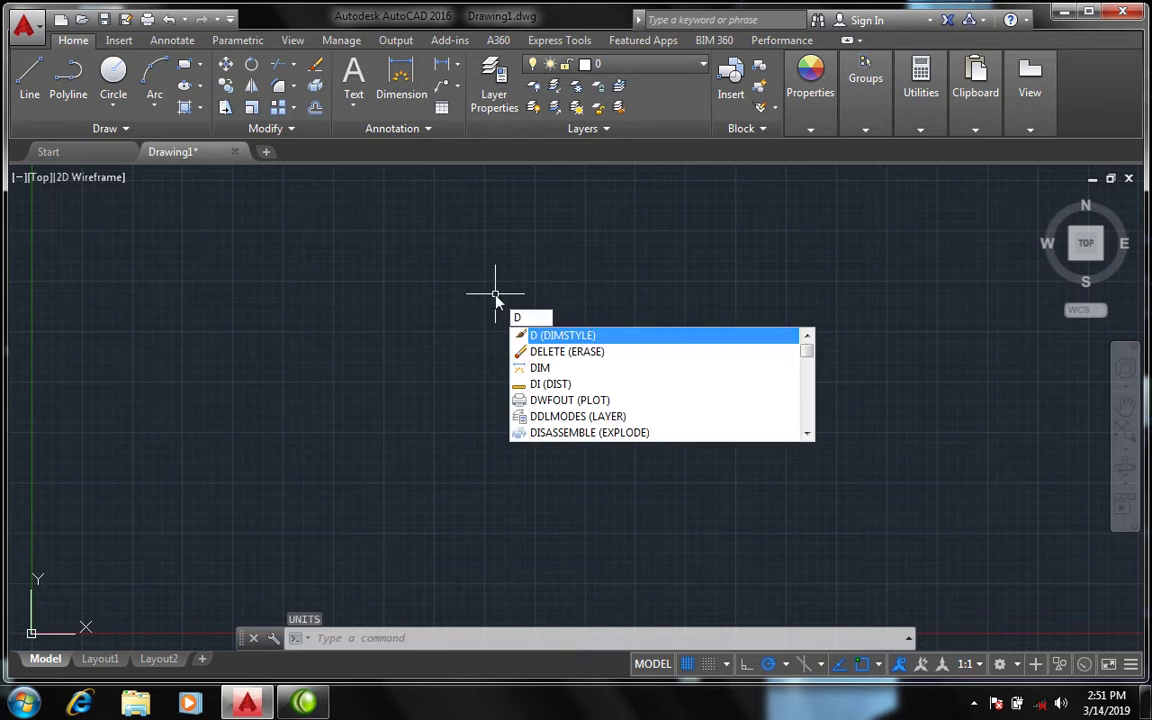
pyautogui.press('Return')
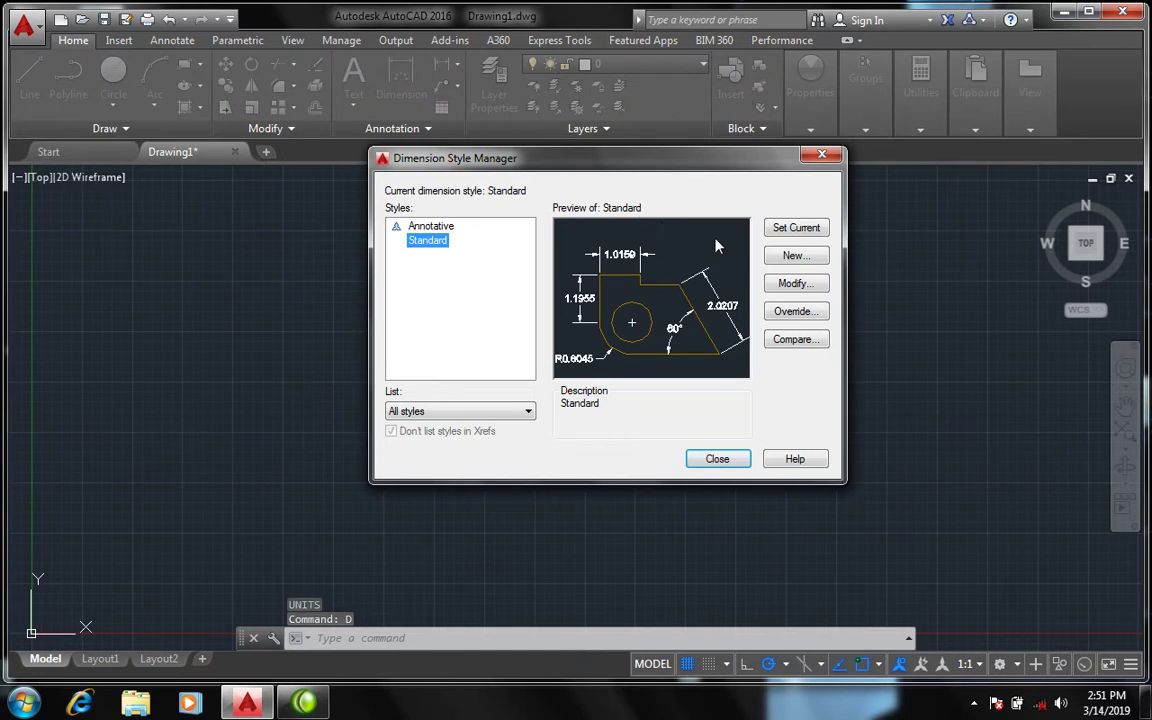
pyautogui.click(782, 285)
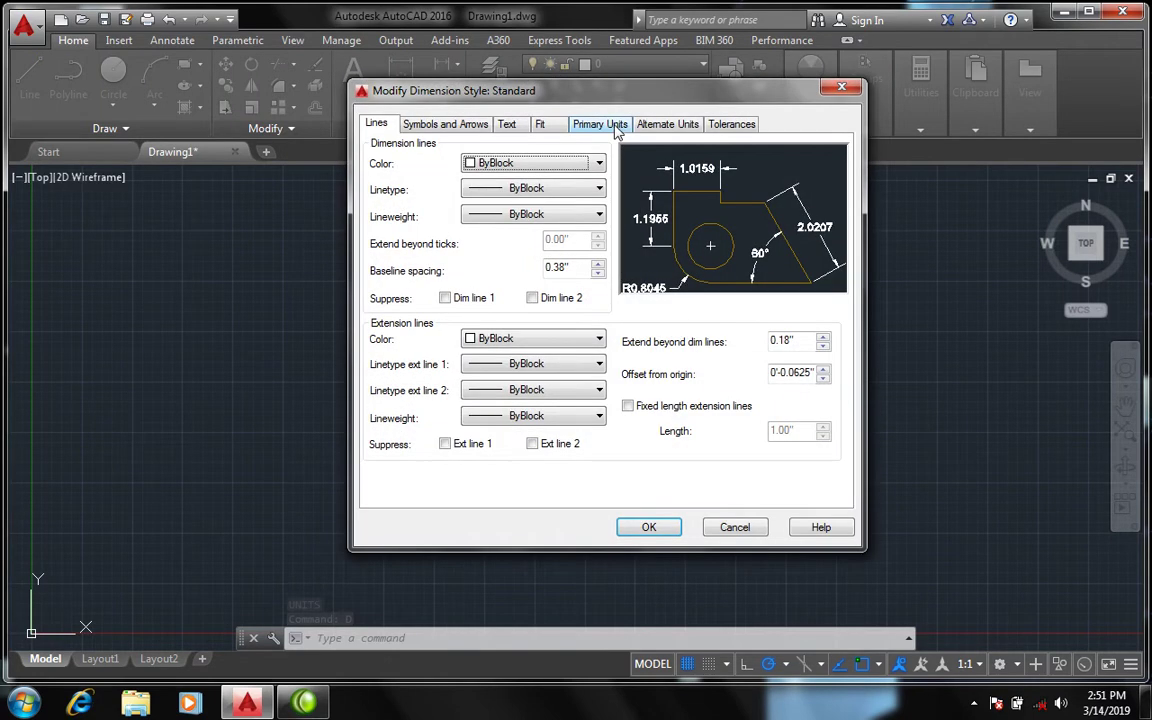
pyautogui.click(612, 125)
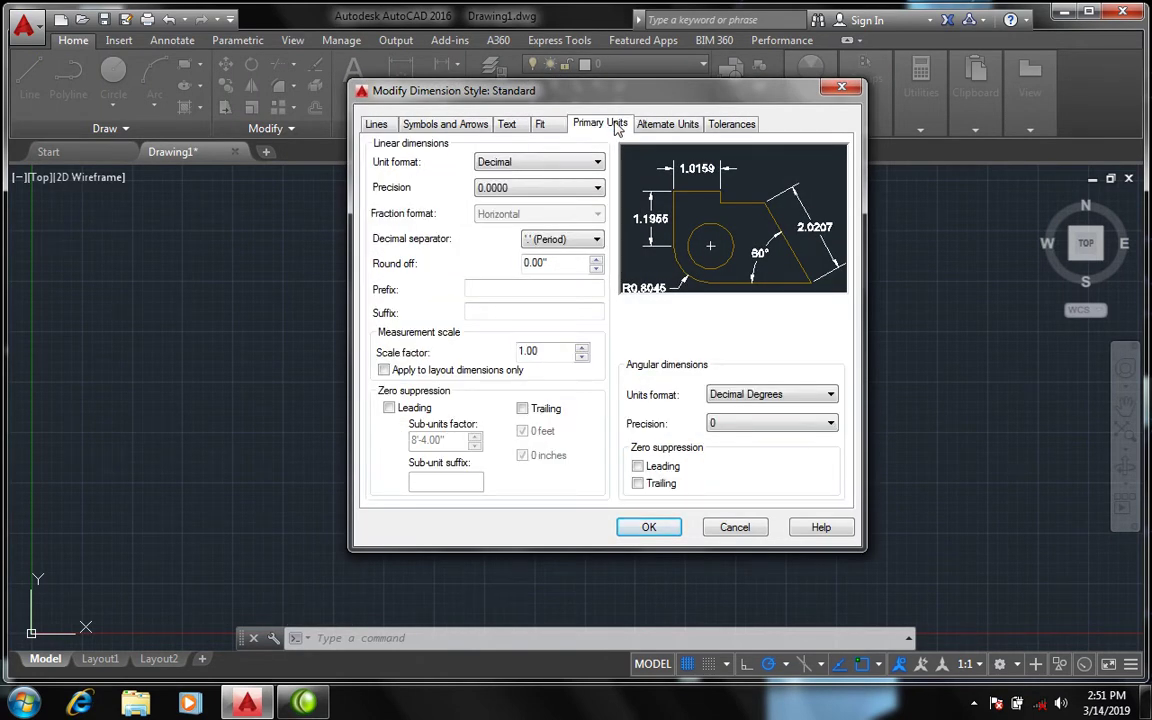
pyautogui.click(596, 162)
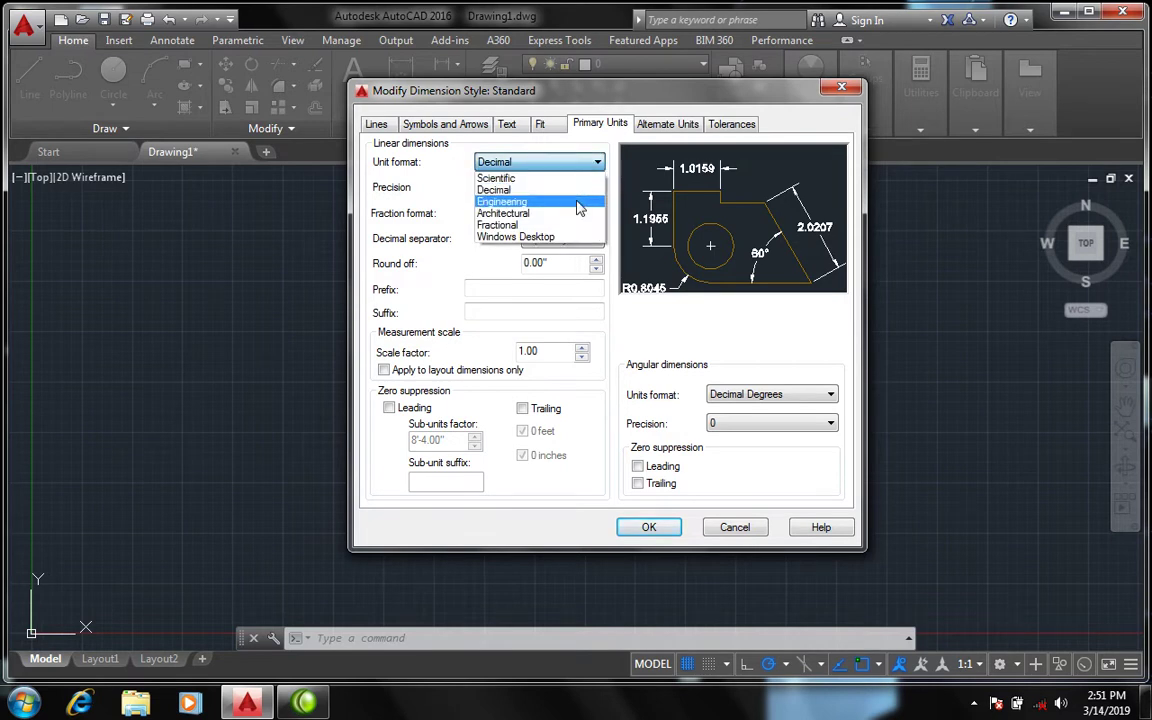
pyautogui.click(520, 198)
pyautogui.click(589, 189)
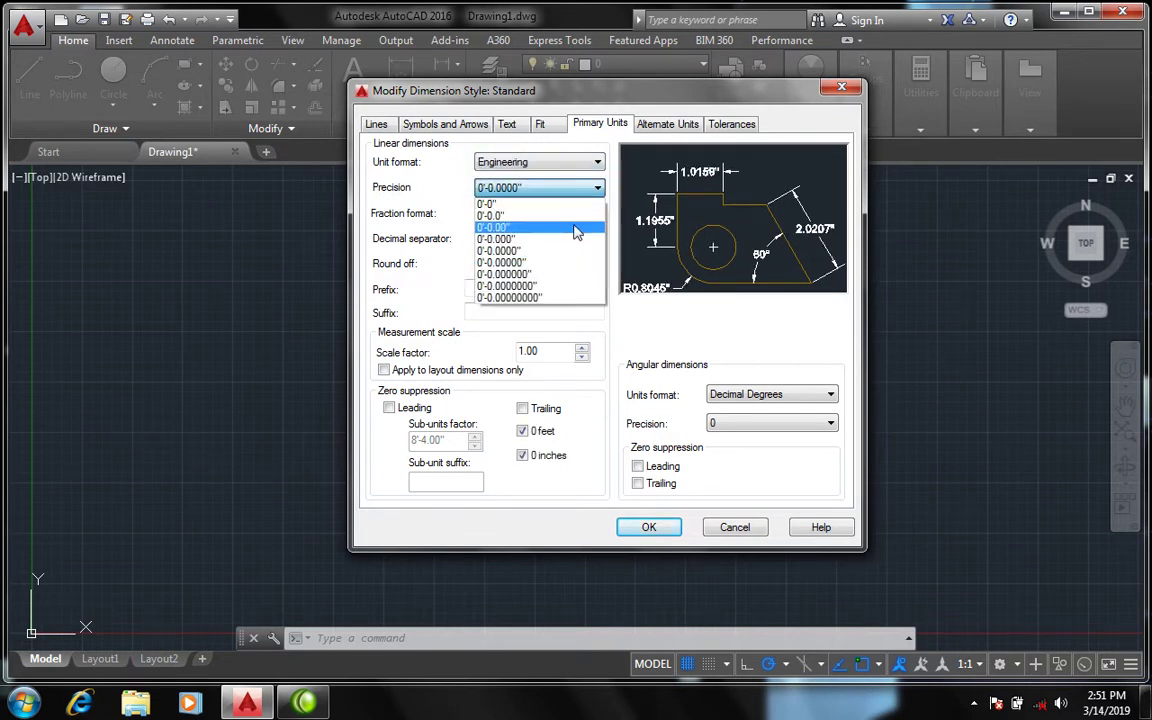
pyautogui.click(586, 227)
pyautogui.click(648, 527)
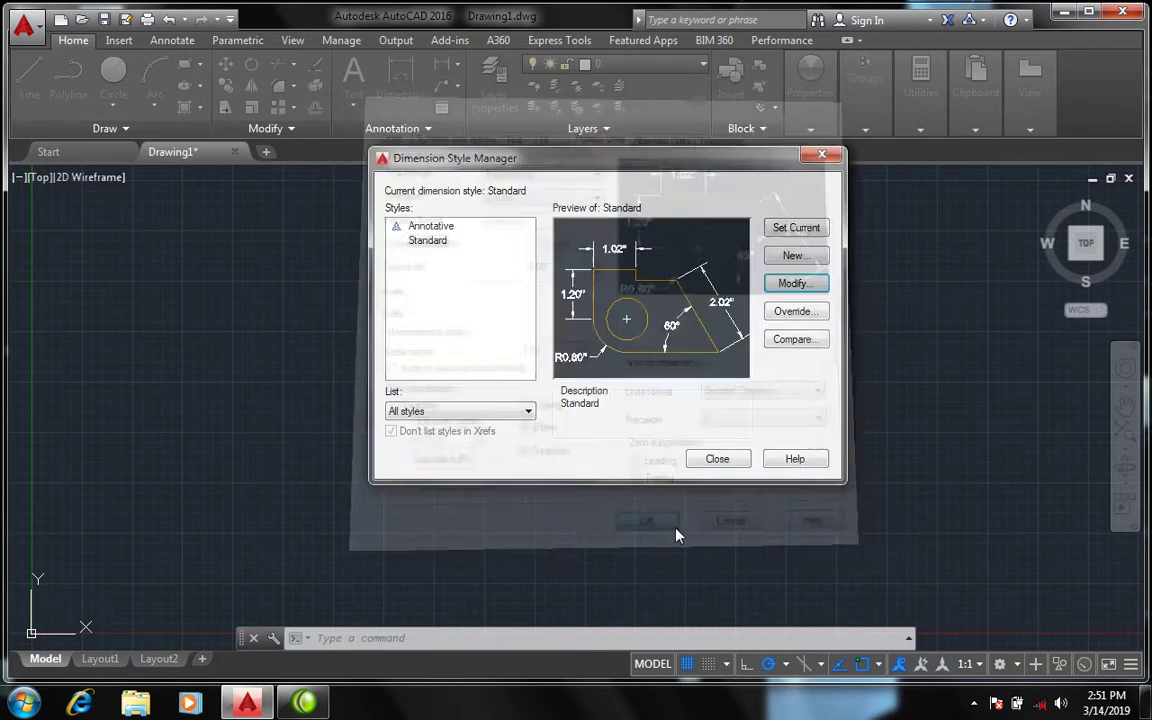
pyautogui.click(740, 460)
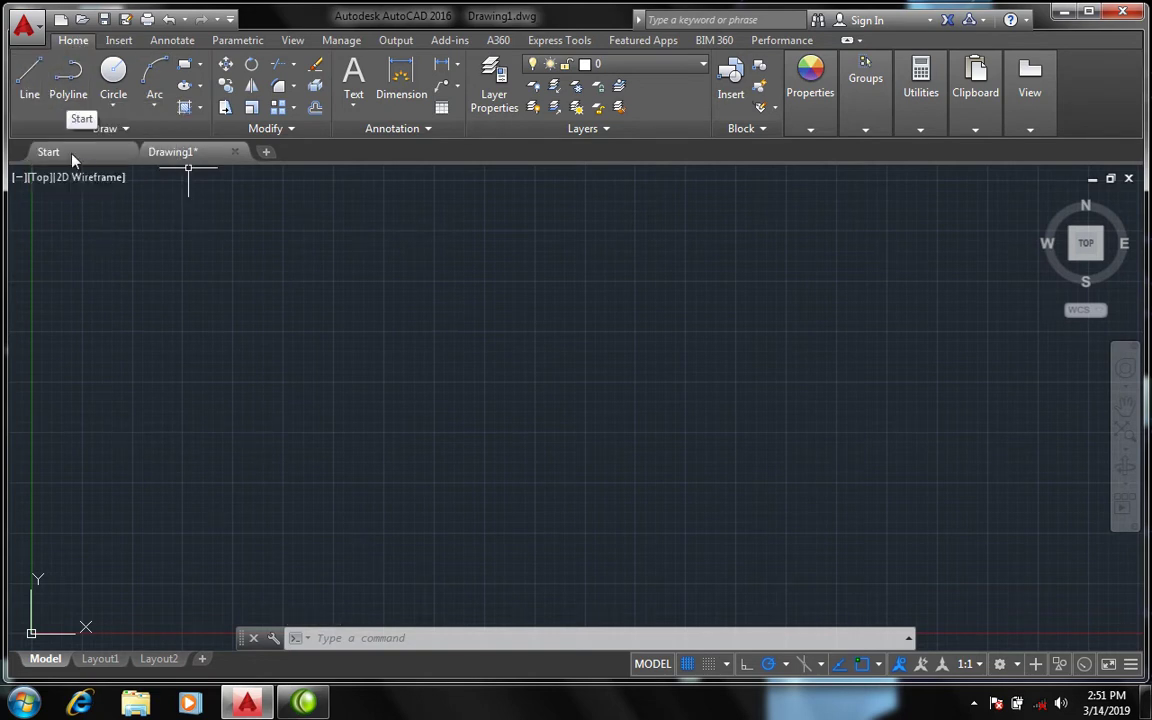
pyautogui.click(29, 92)
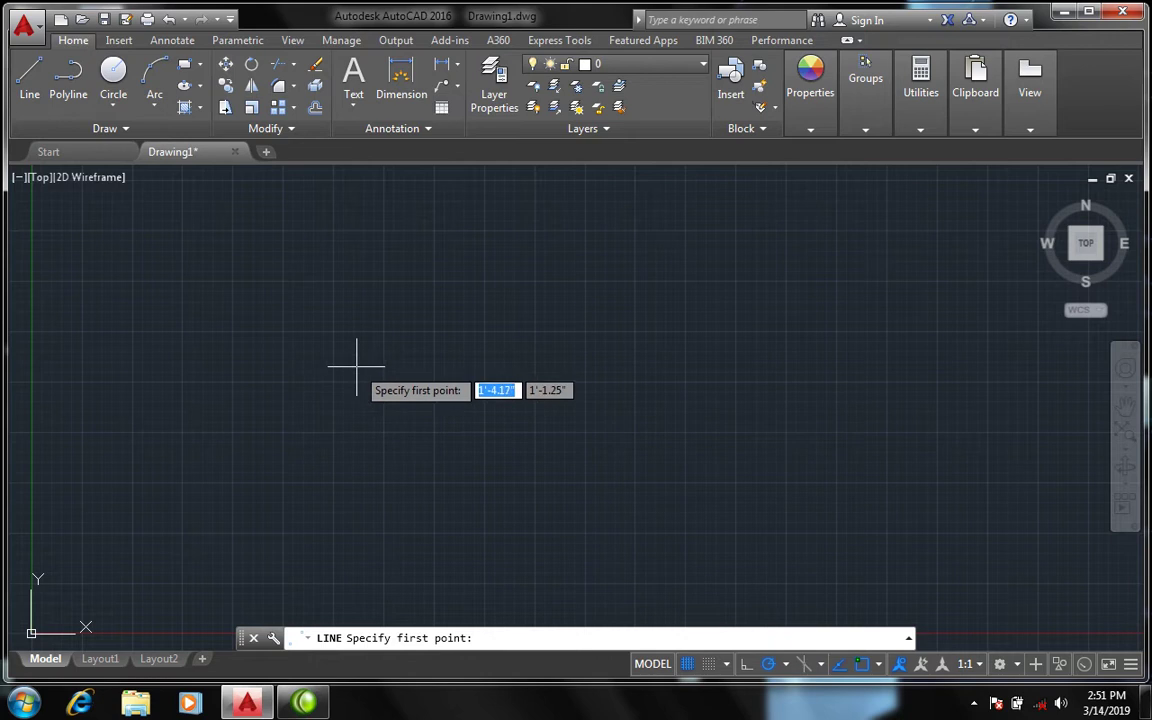
pyautogui.click(356, 366)
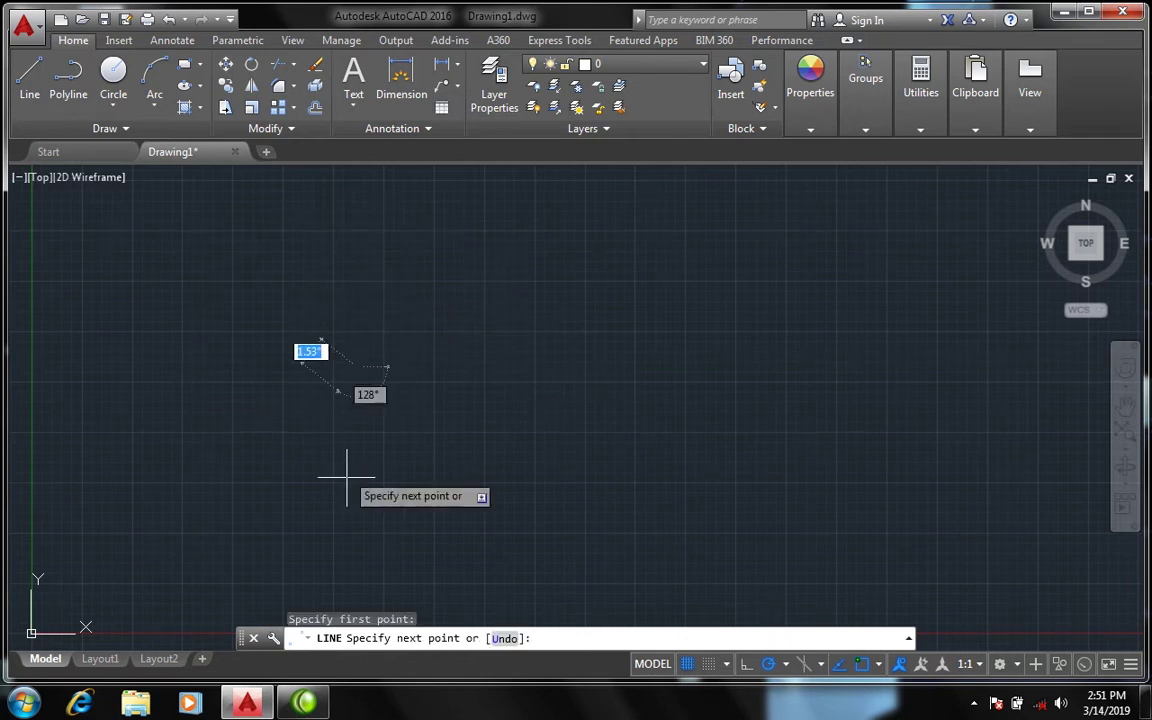
pyautogui.click(380, 367)
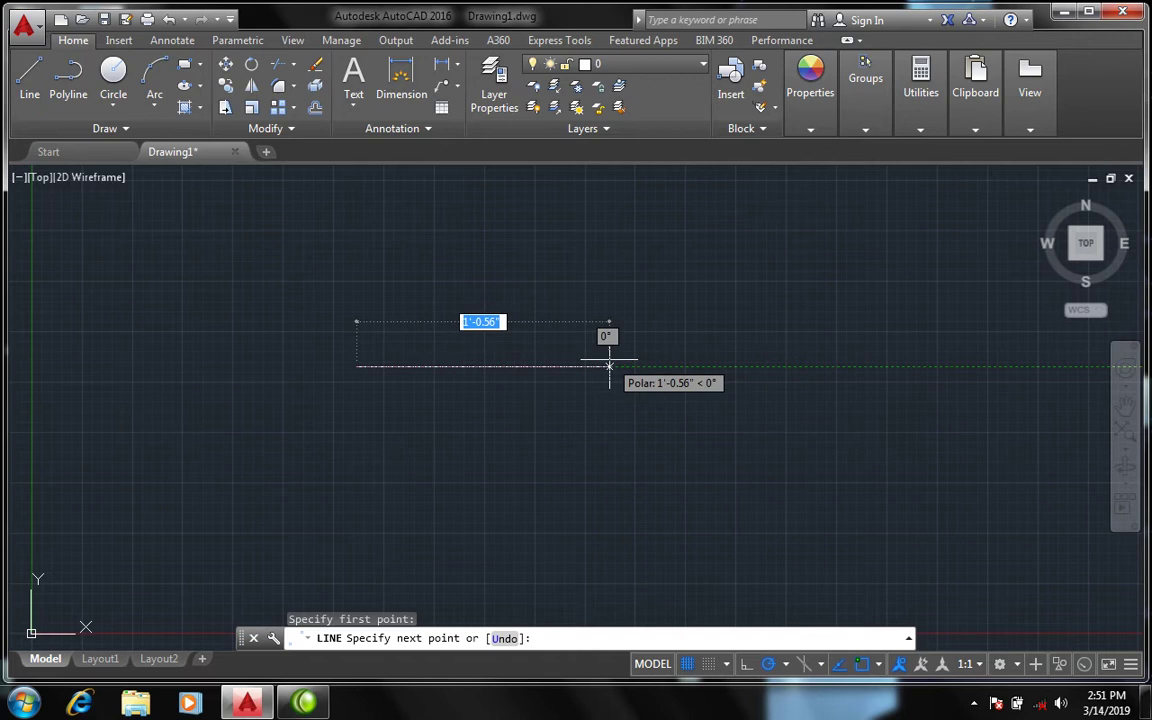
pyautogui.press('F8')
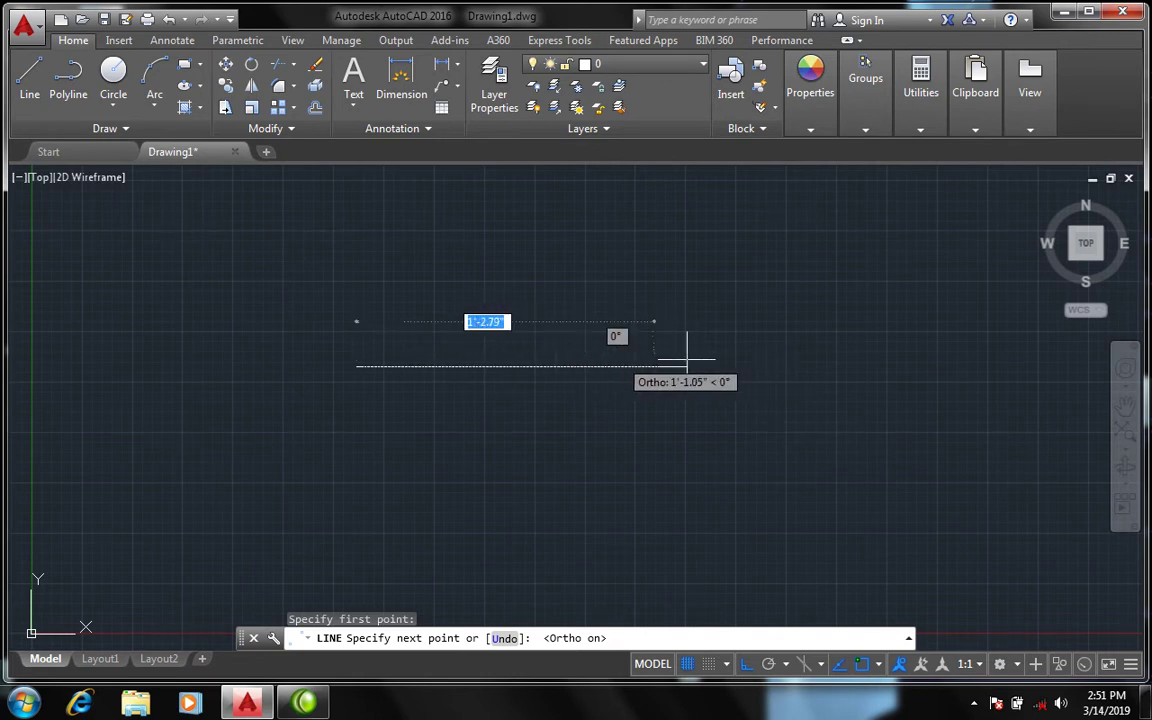
pyautogui.click(763, 357)
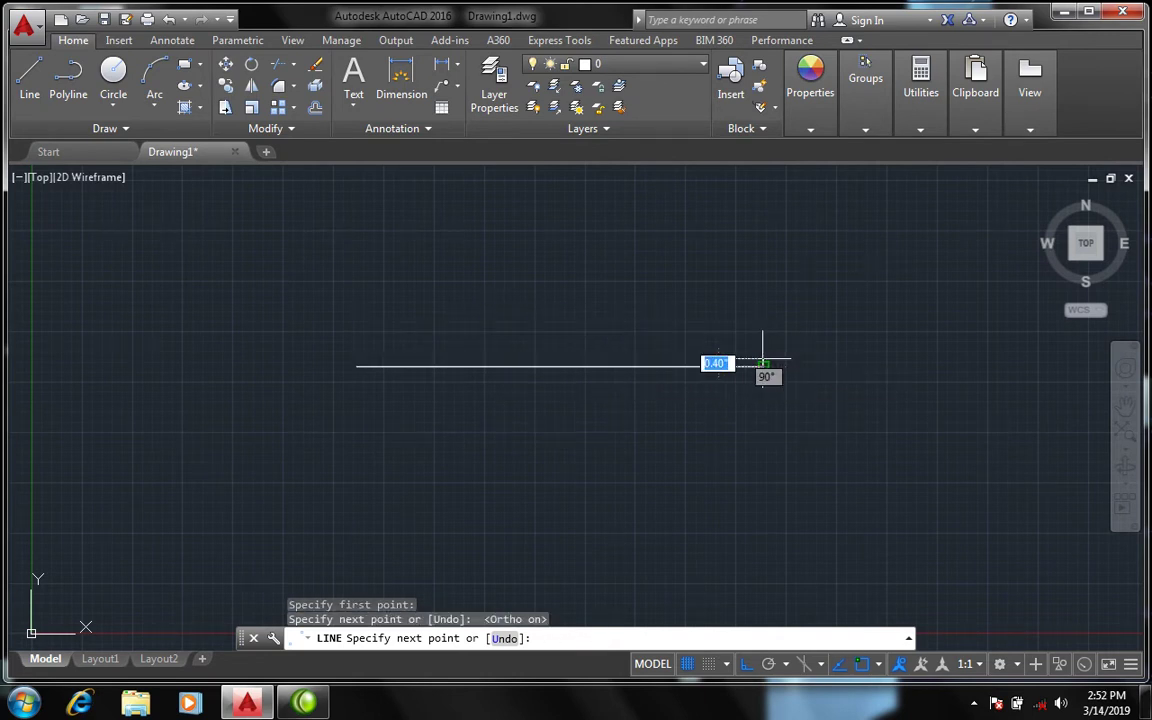
pyautogui.press('Escape')
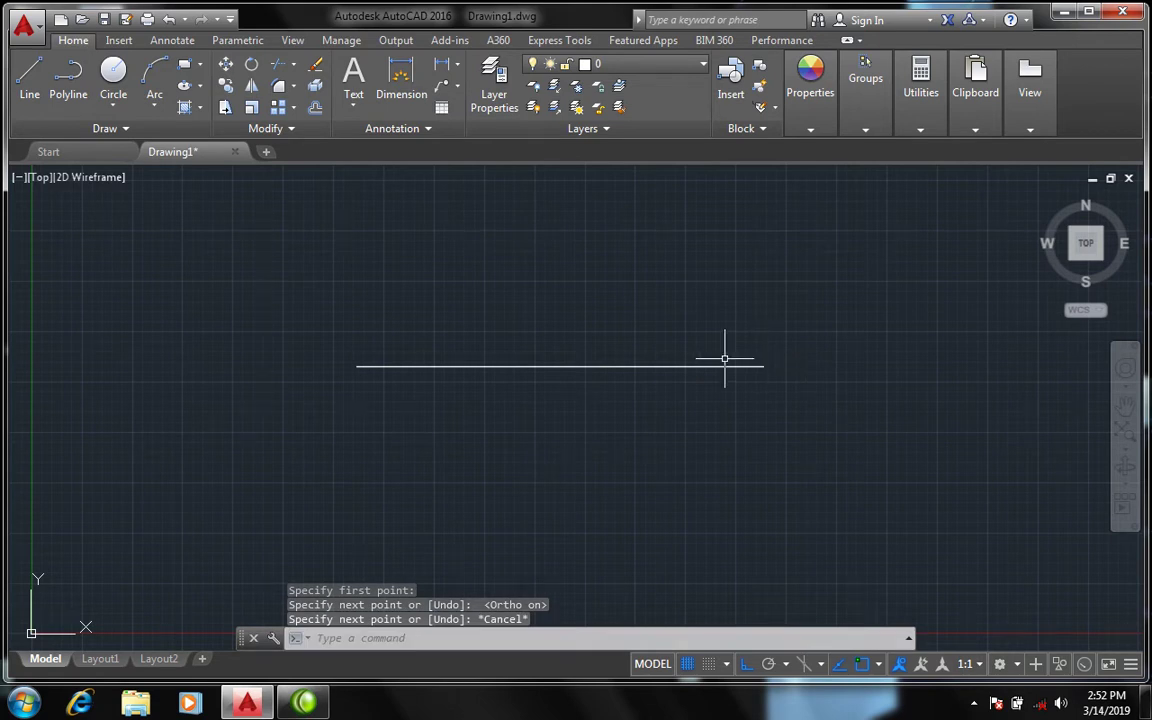
pyautogui.scroll(3, 751, 362)
pyautogui.scroll(-1, 686, 334)
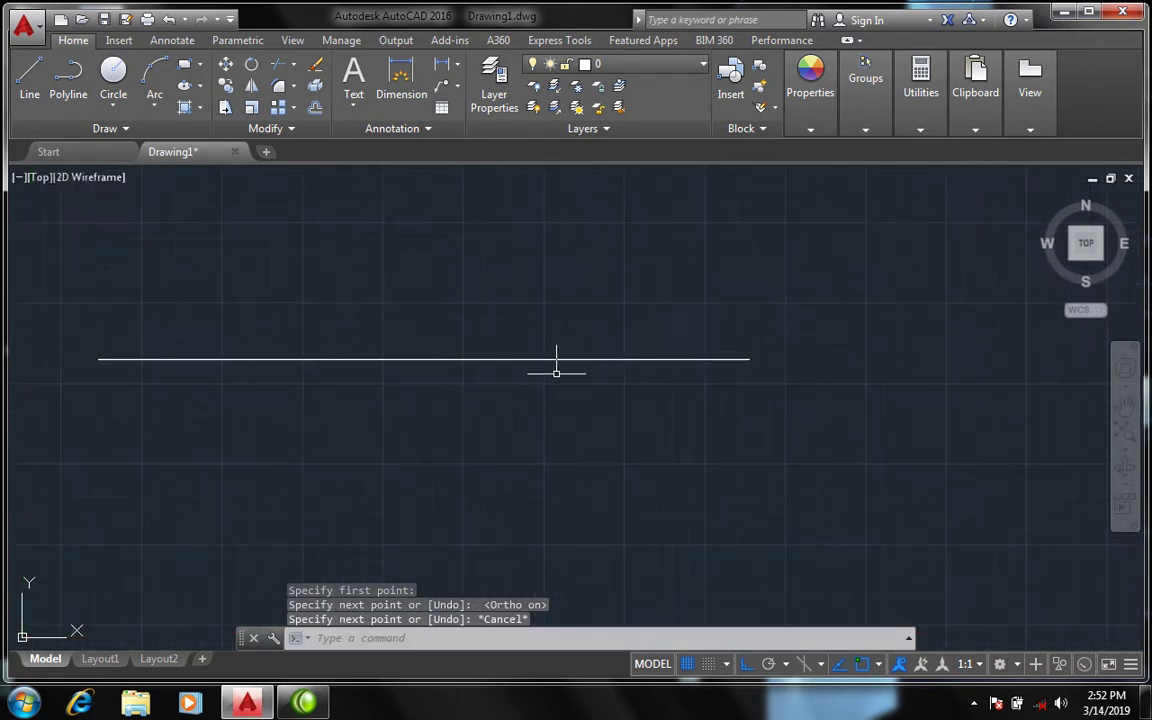
pyautogui.scroll(-2, 575, 378)
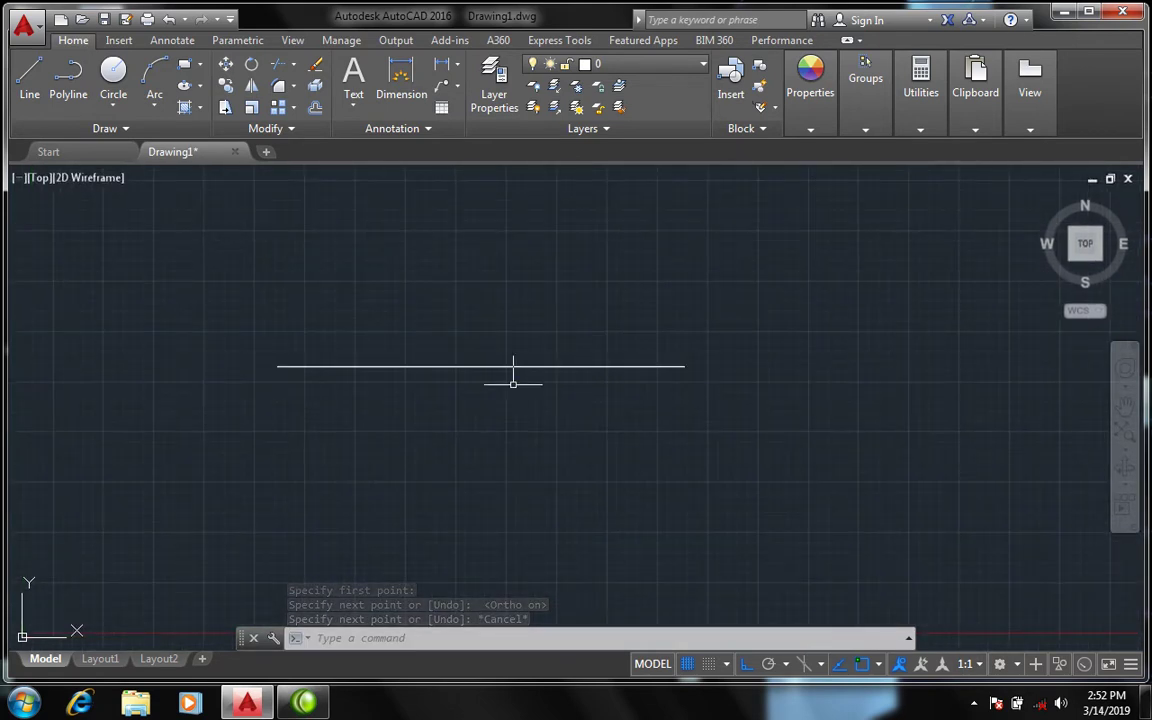
pyautogui.moveTo(494, 388); pyautogui.dragTo(518, 372, button='middle')
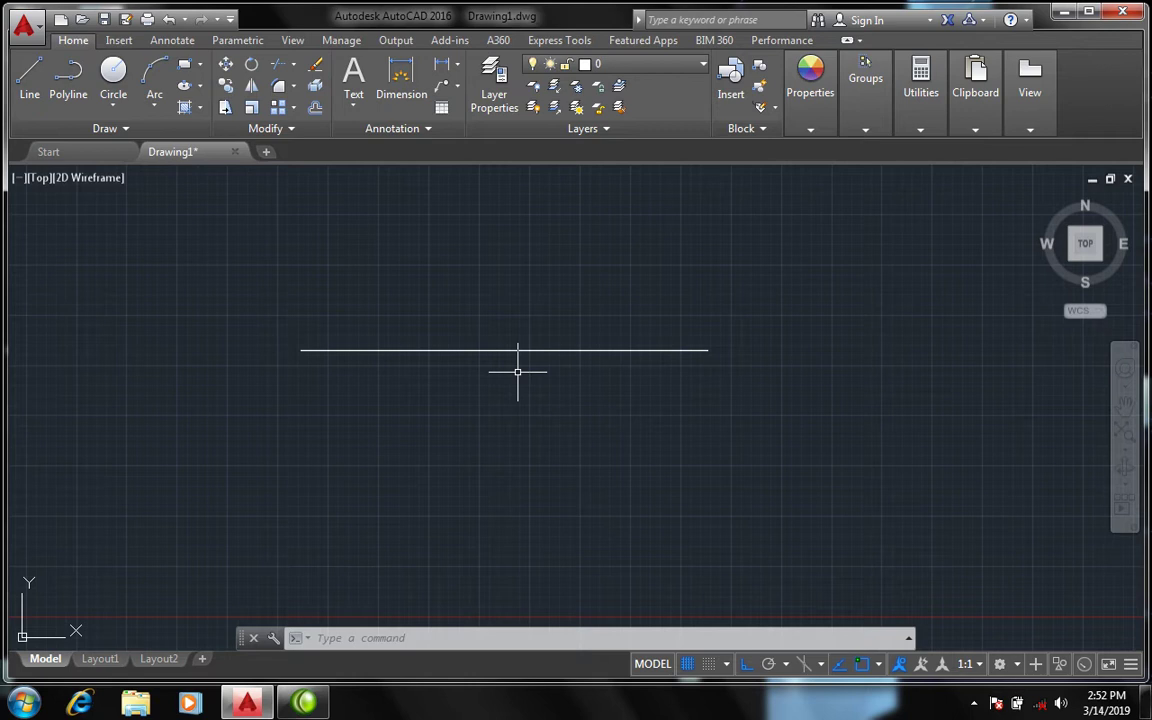
pyautogui.click(736, 377)
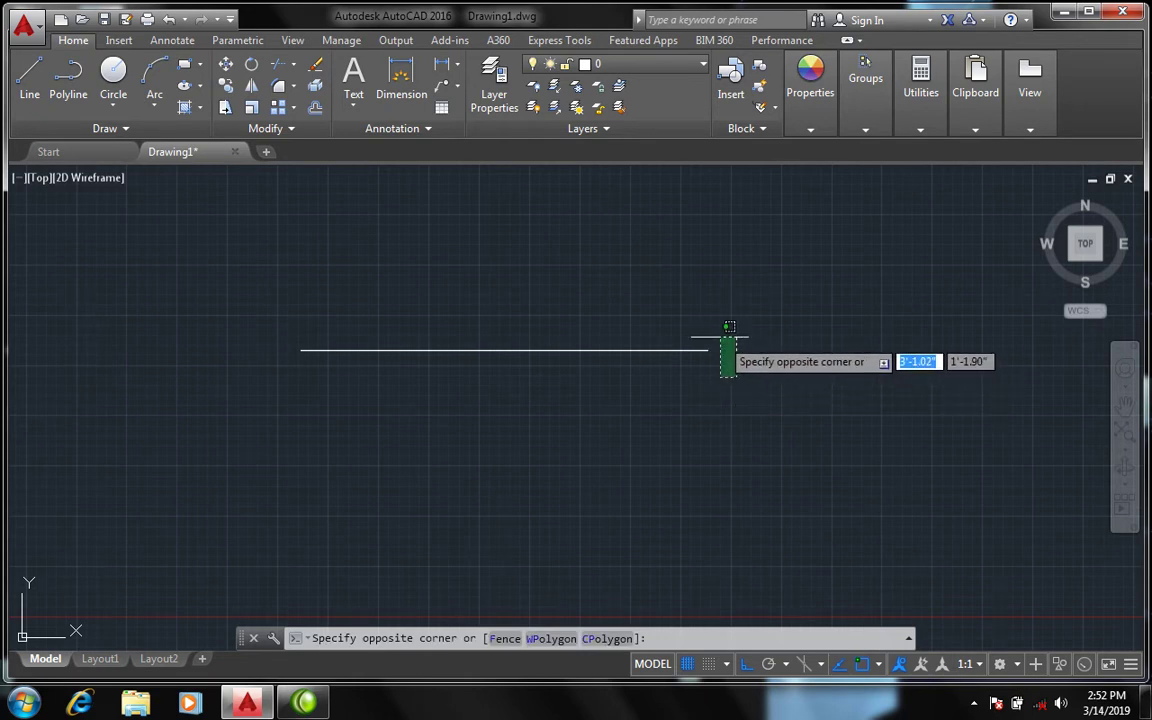
pyautogui.click(700, 336)
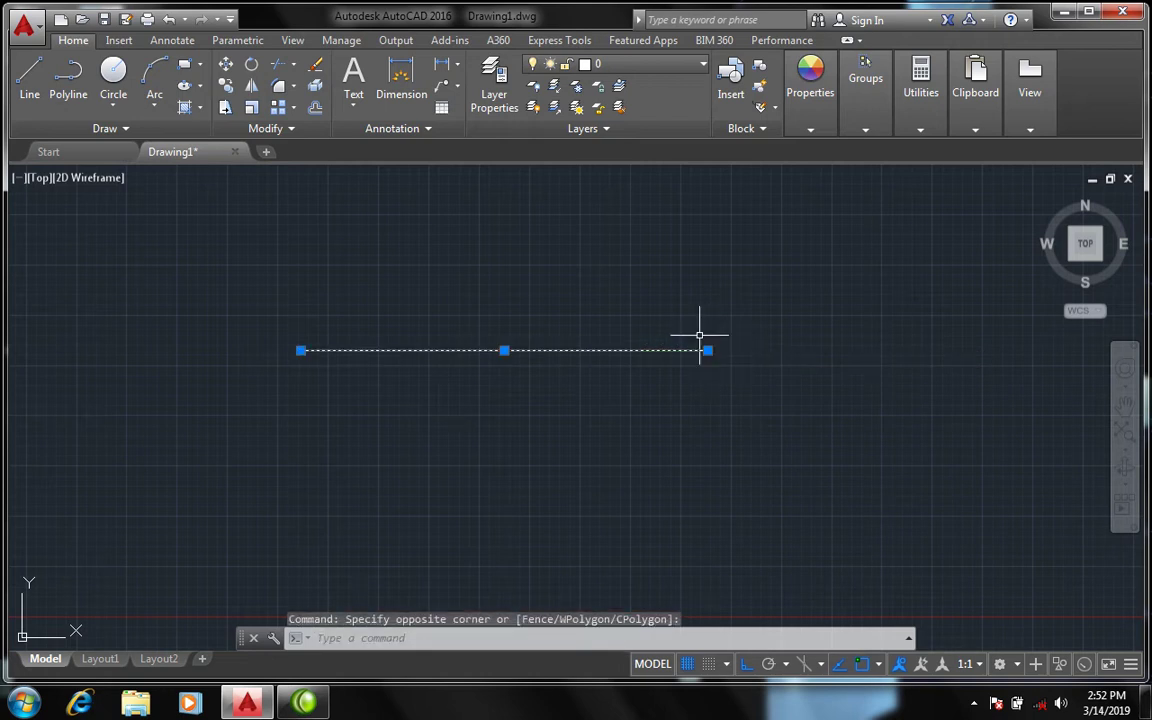
pyautogui.press('Delete')
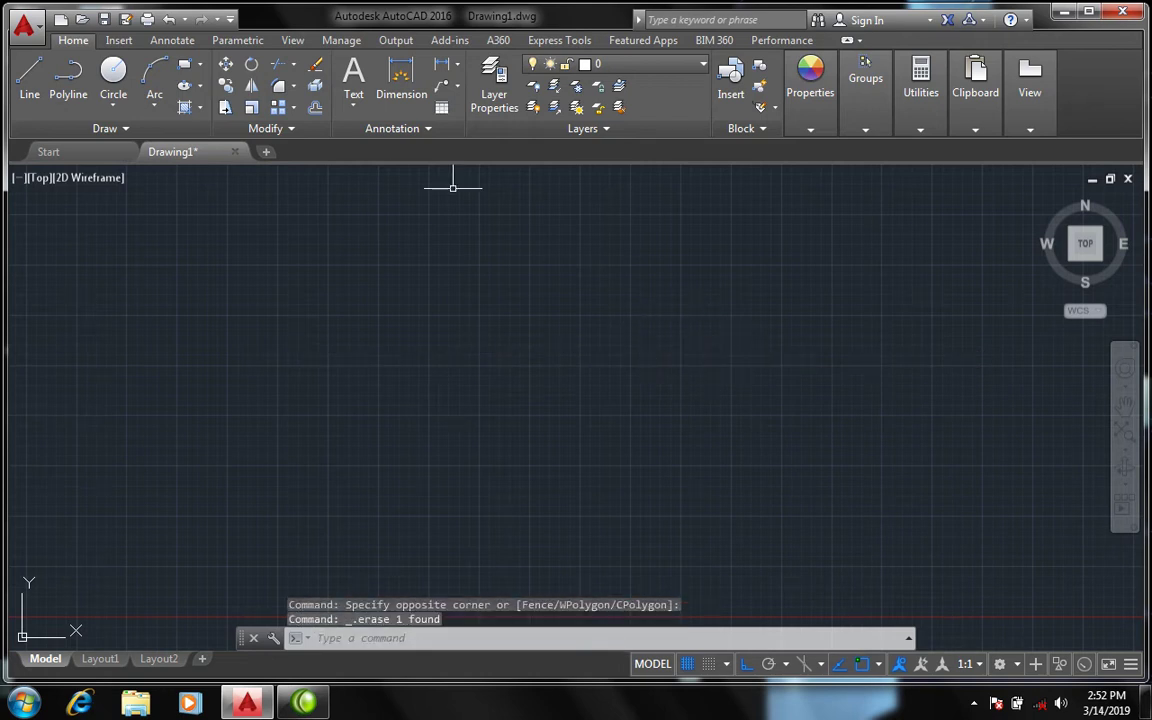
# Draw a horizontal line 5' long from a picked start point
pyautogui.click(30, 78)
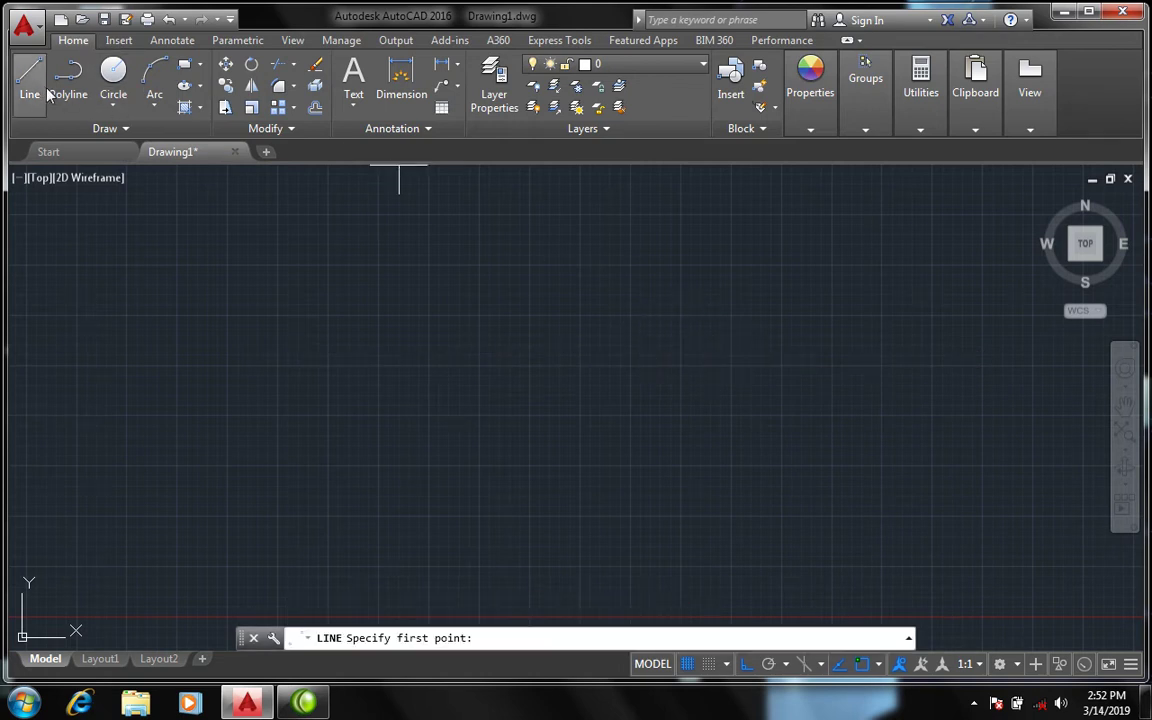
pyautogui.click(325, 341)
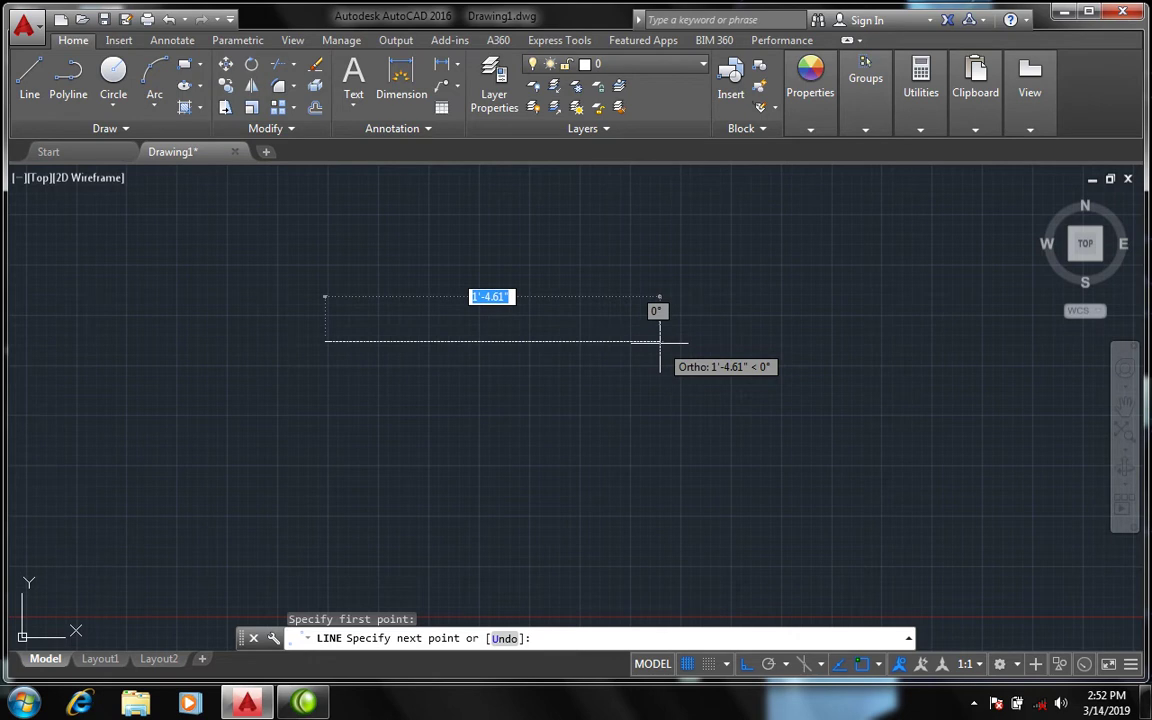
pyautogui.write('5')
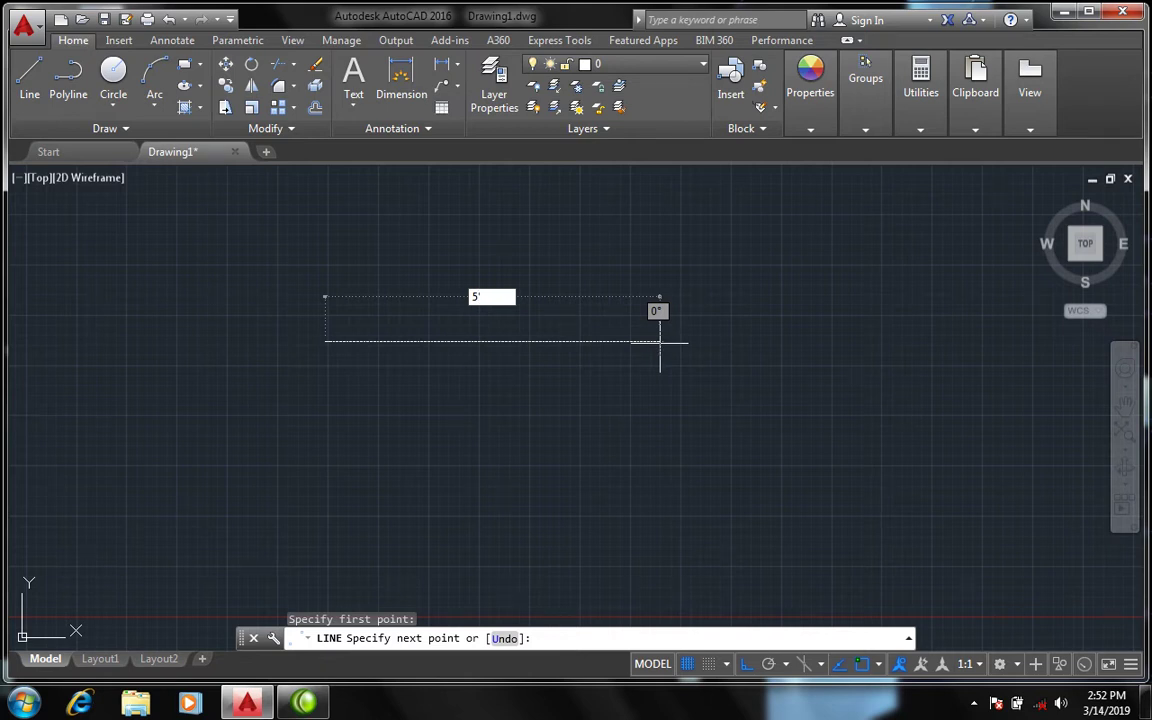
pyautogui.write("'")
pyautogui.press('Return')
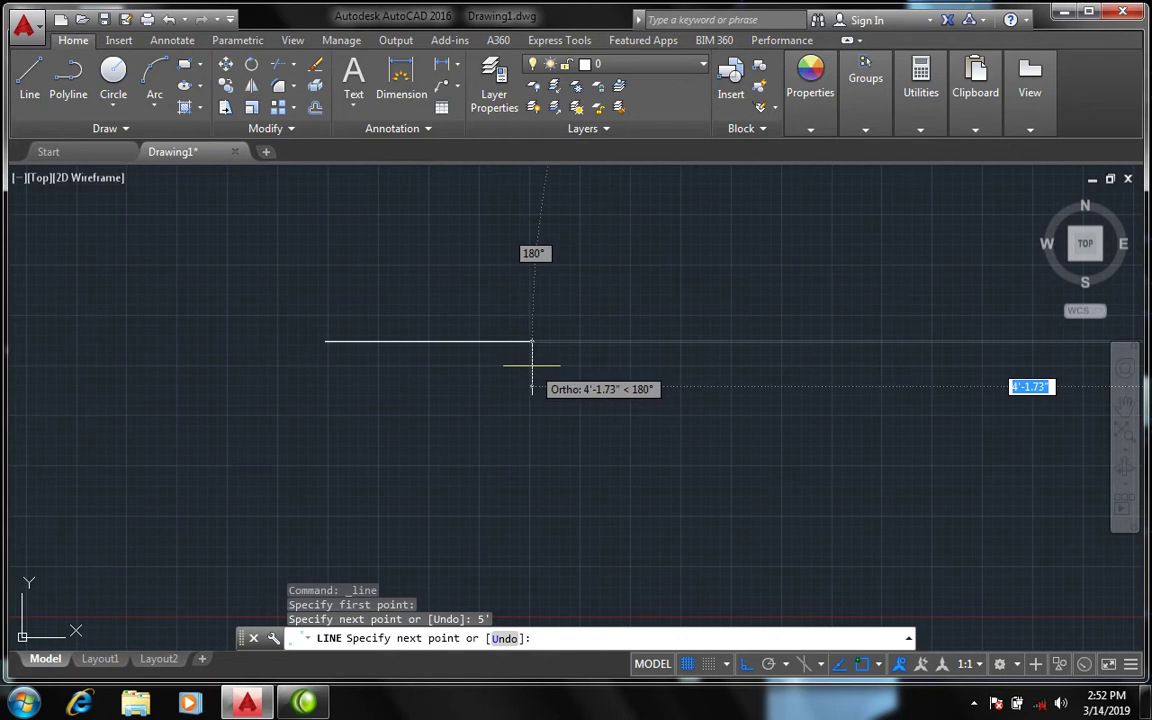
pyautogui.press('Escape')
pyautogui.scroll(-3, 321, 340)
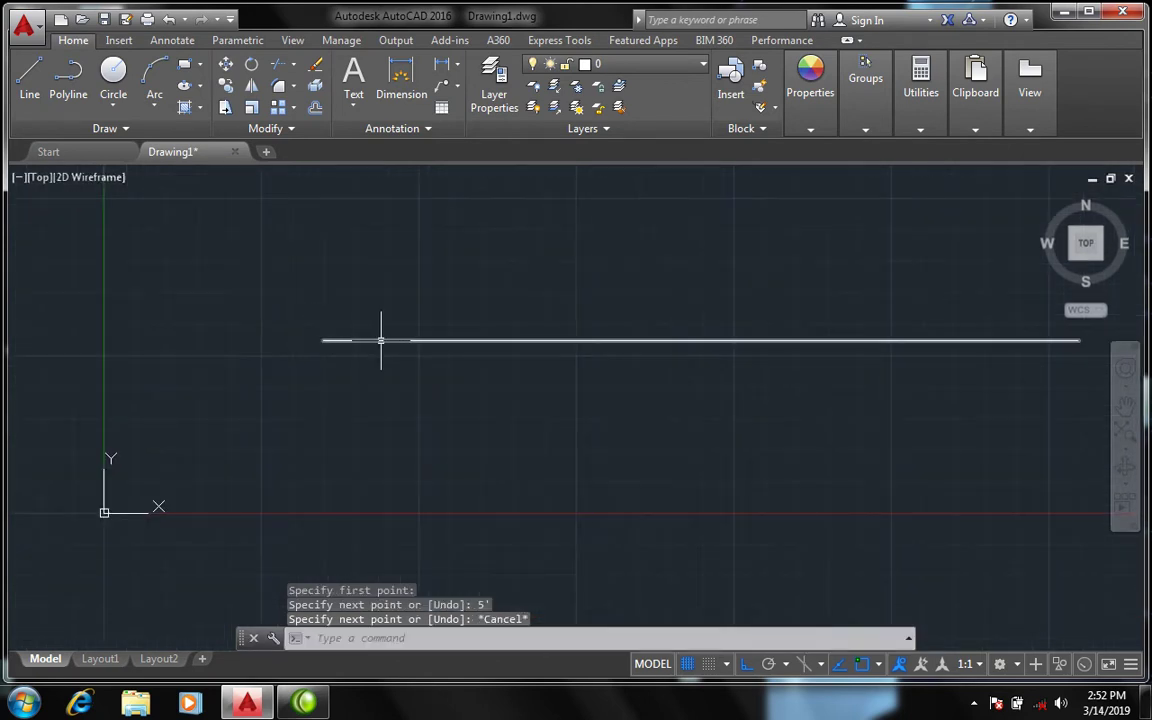
pyautogui.scroll(-4, 380, 337)
pyautogui.scroll(2, 450, 341)
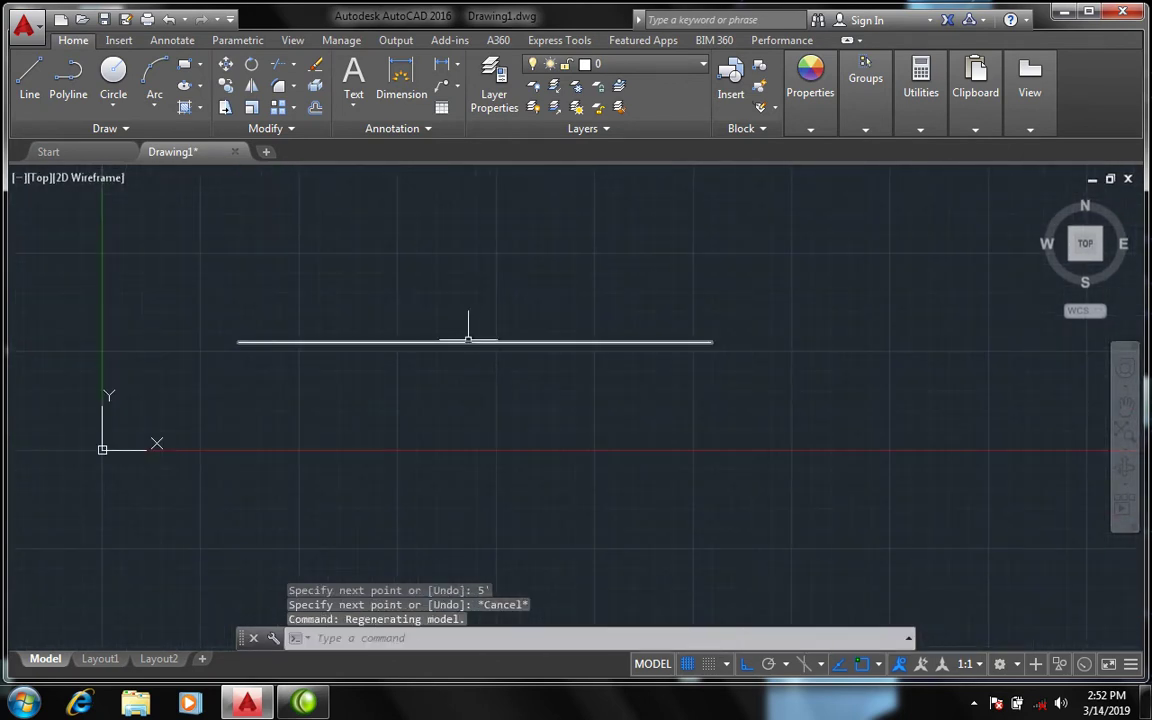
pyautogui.scroll(2, 490, 341)
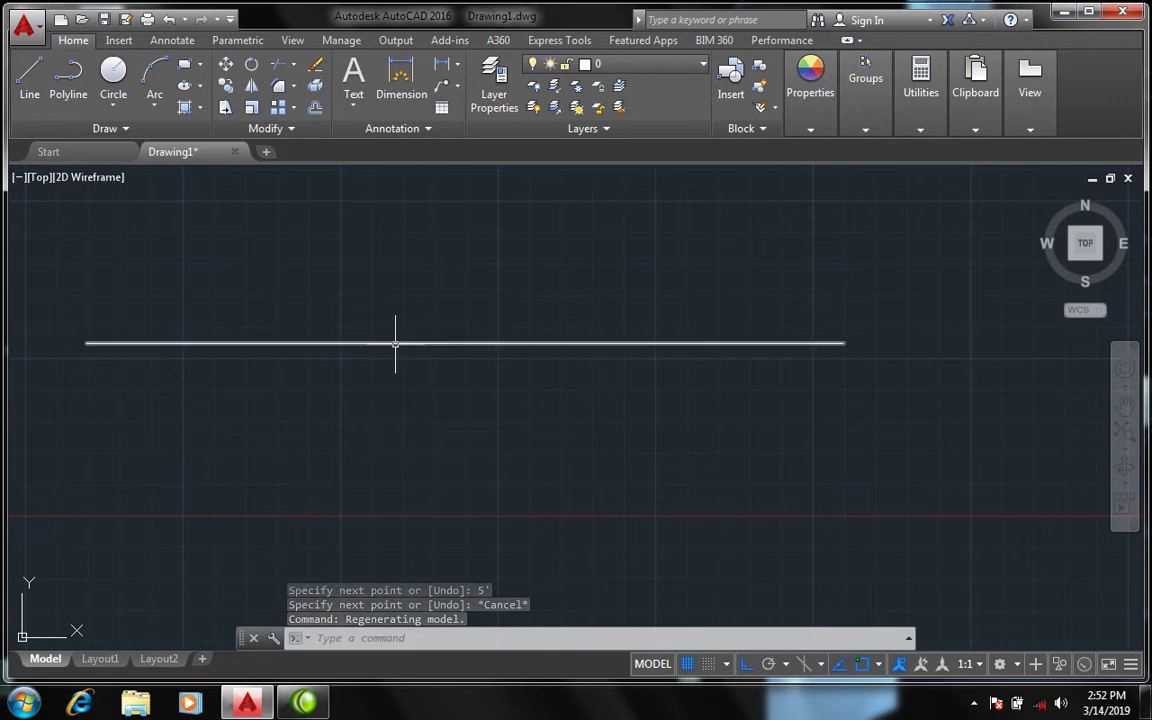
pyautogui.moveTo(395, 343)
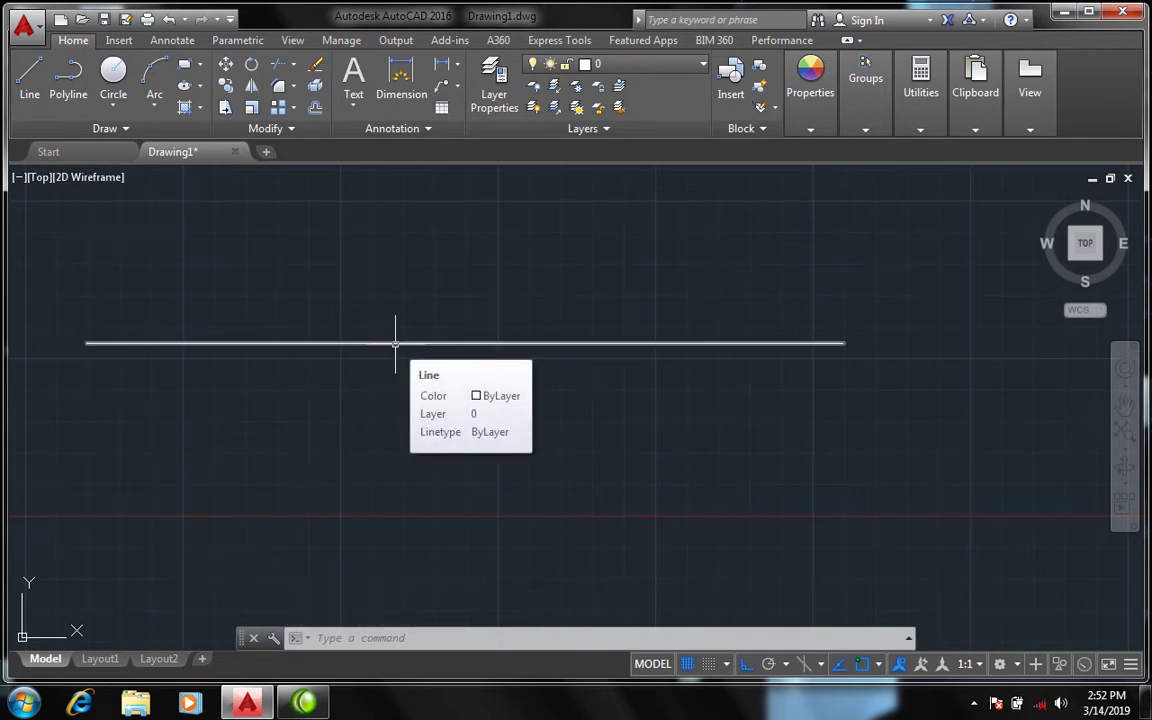
pyautogui.write('di')
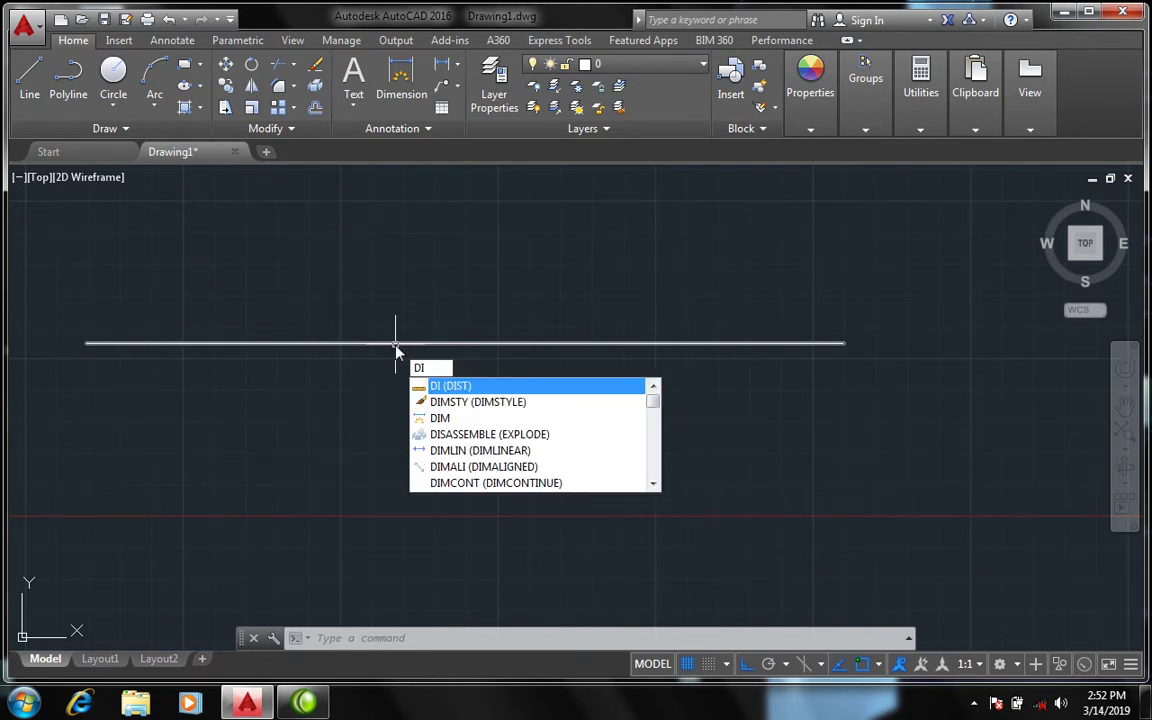
pyautogui.press('Return')
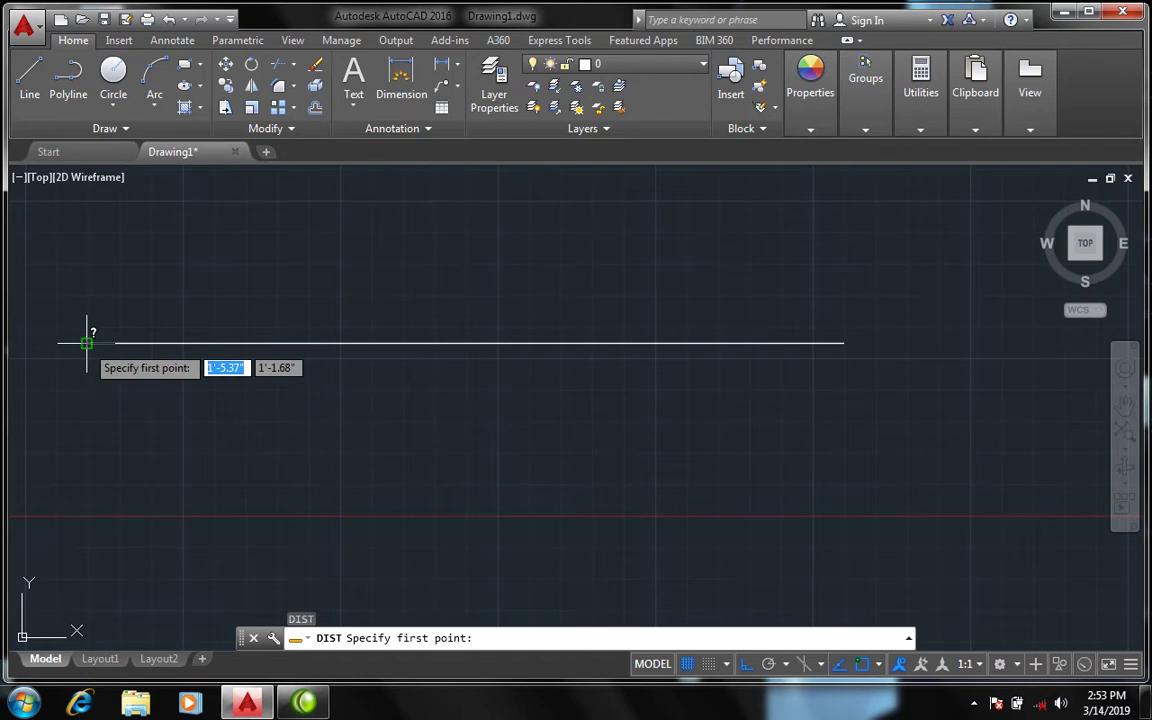
pyautogui.click(87, 343)
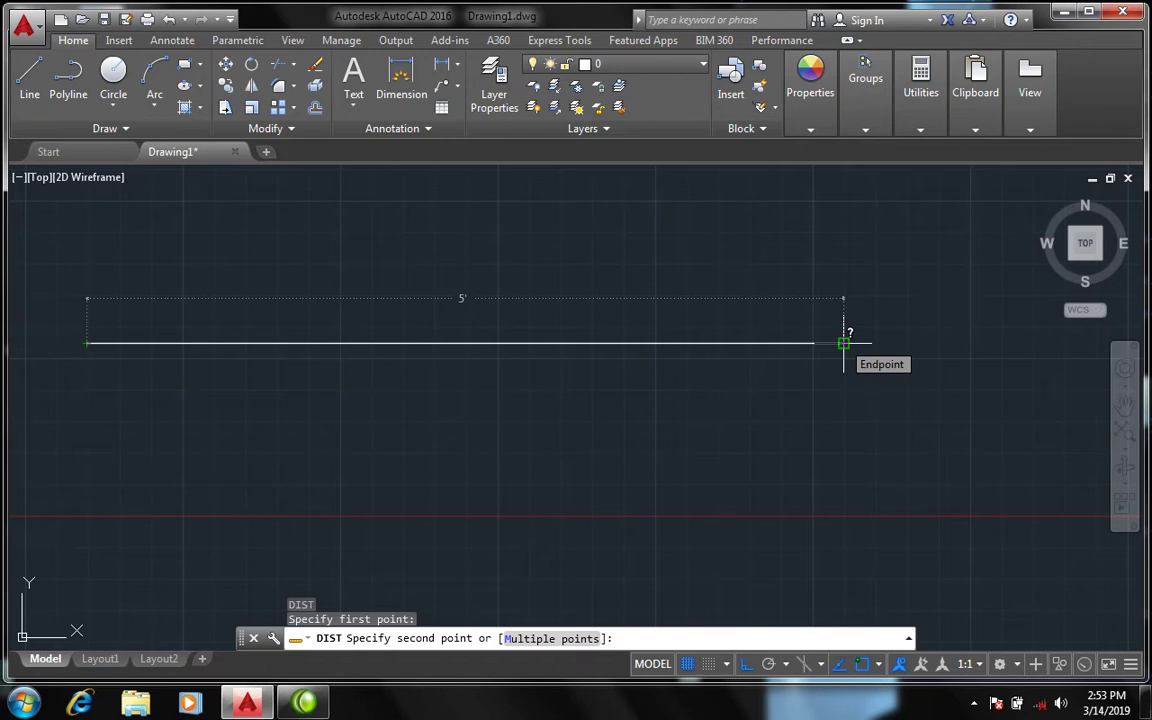
pyautogui.press('Escape')
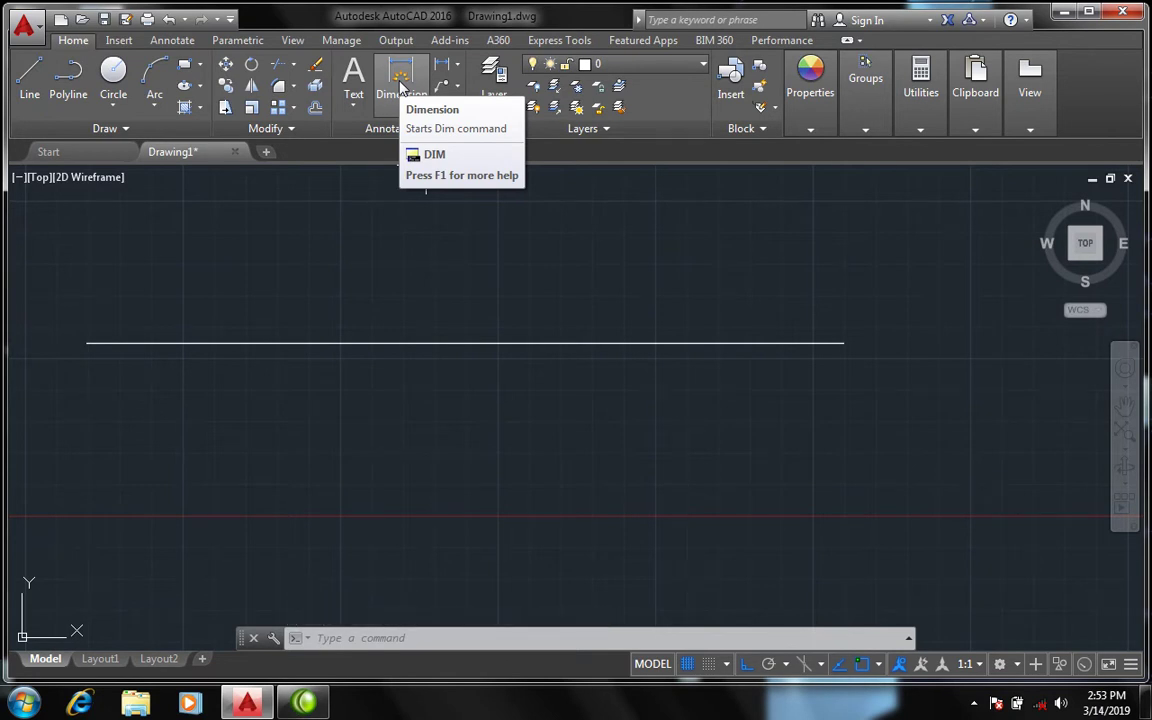
# Dimension the line's 5' length between its endpoints, placed just above it
pyautogui.click(400, 80)
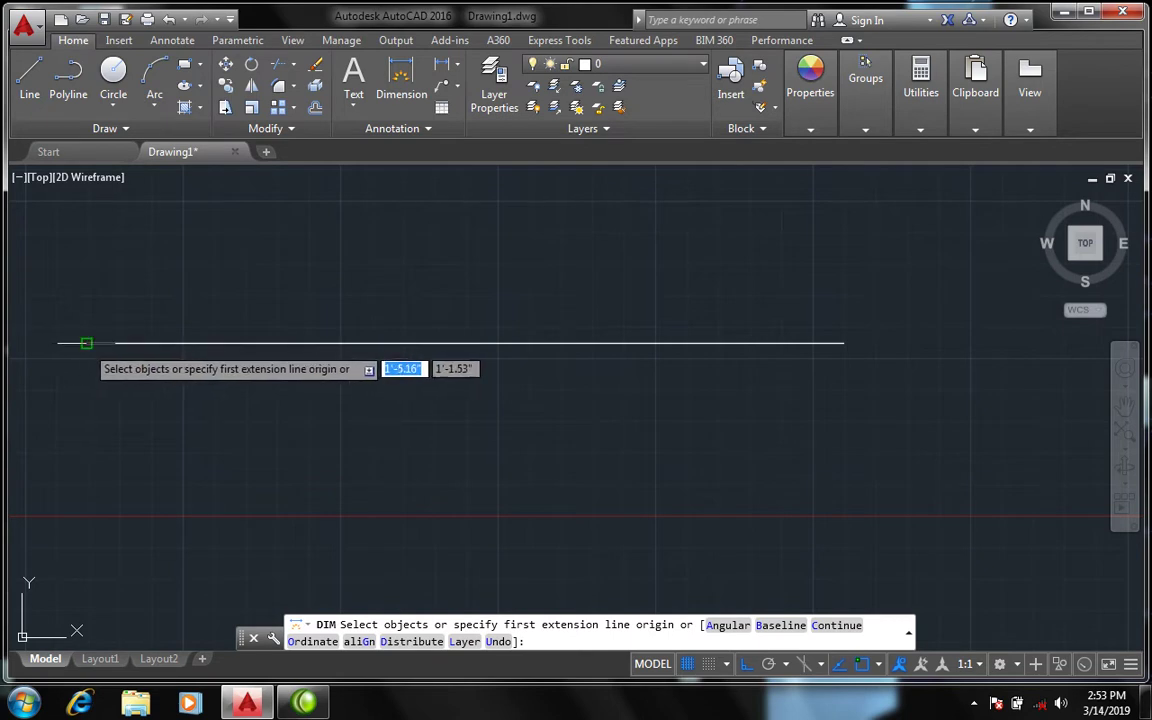
pyautogui.click(86, 343)
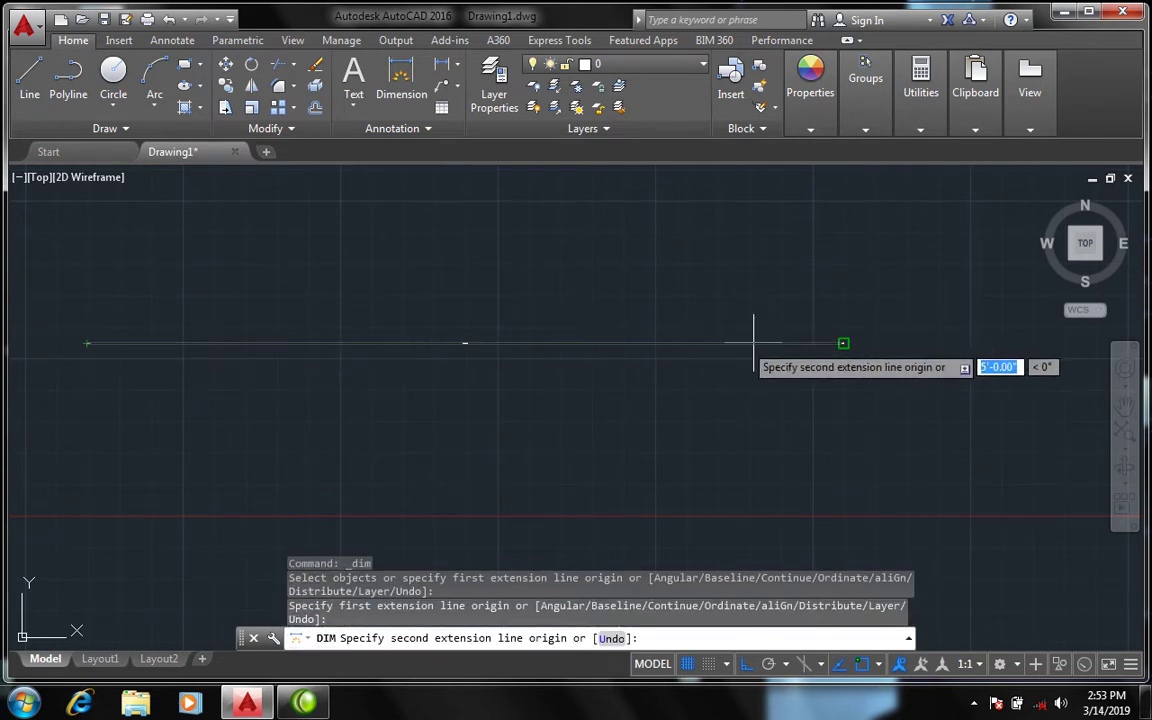
pyautogui.click(842, 342)
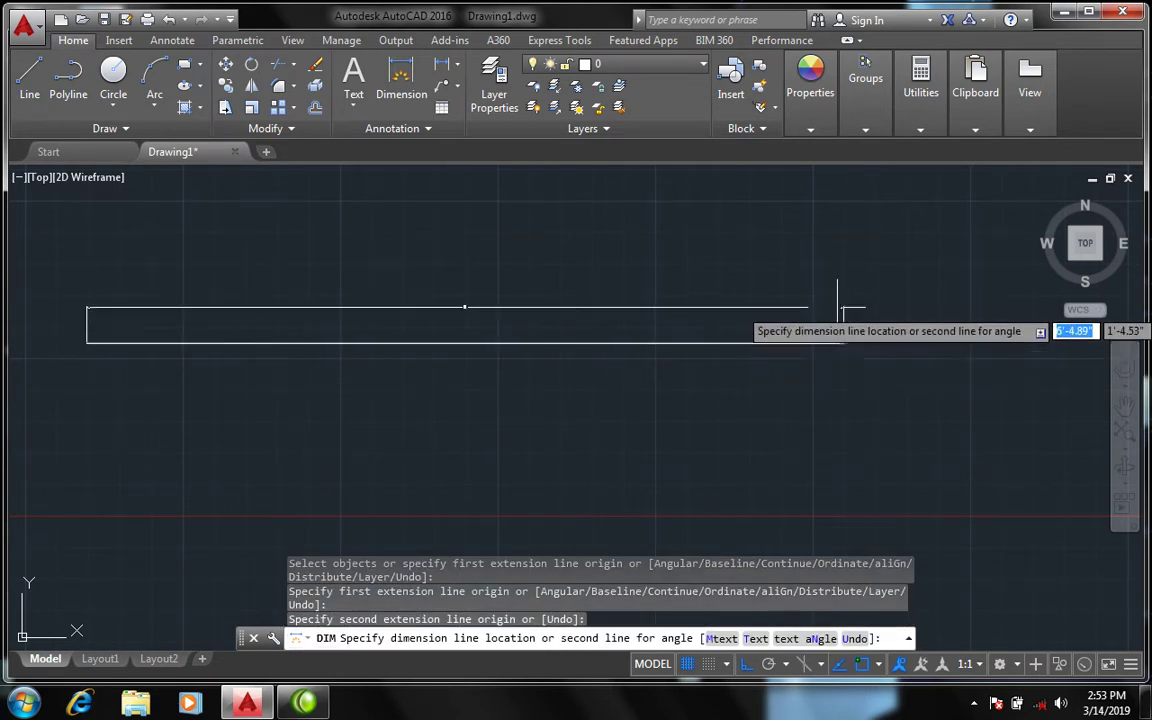
pyautogui.click(838, 310)
pyautogui.press('Escape')
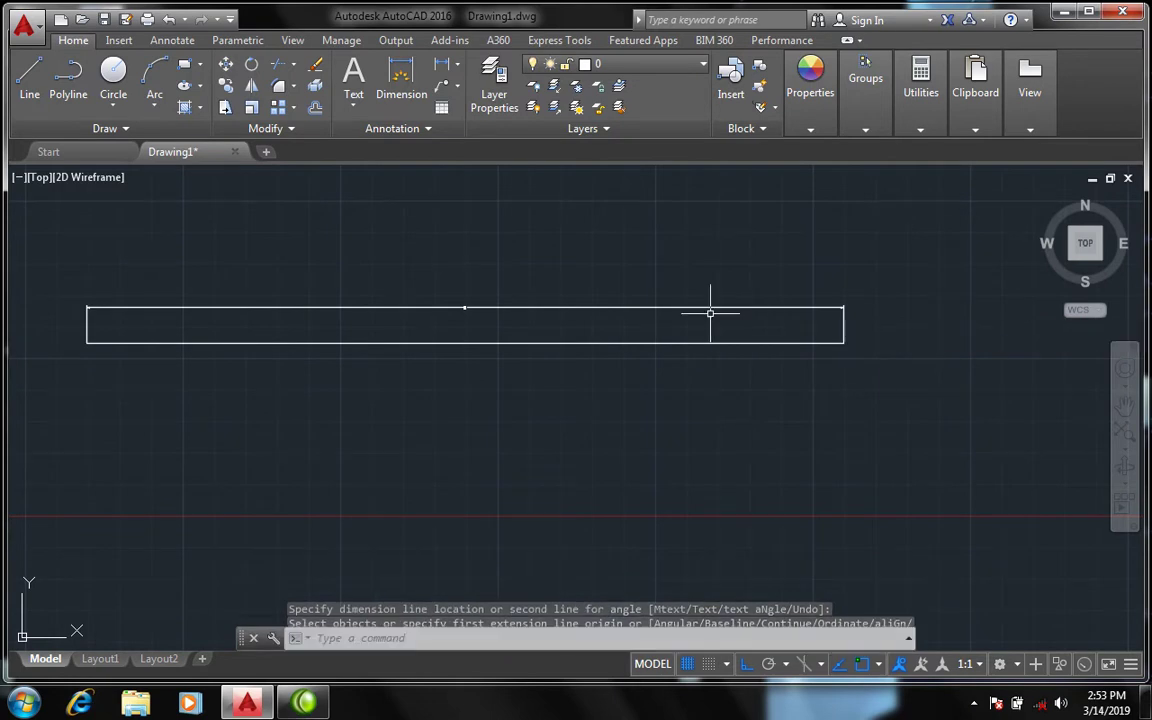
pyautogui.press('Escape')
pyautogui.scroll(6, 494, 300)
pyautogui.scroll(3, 403, 325)
pyautogui.scroll(3, 380, 314)
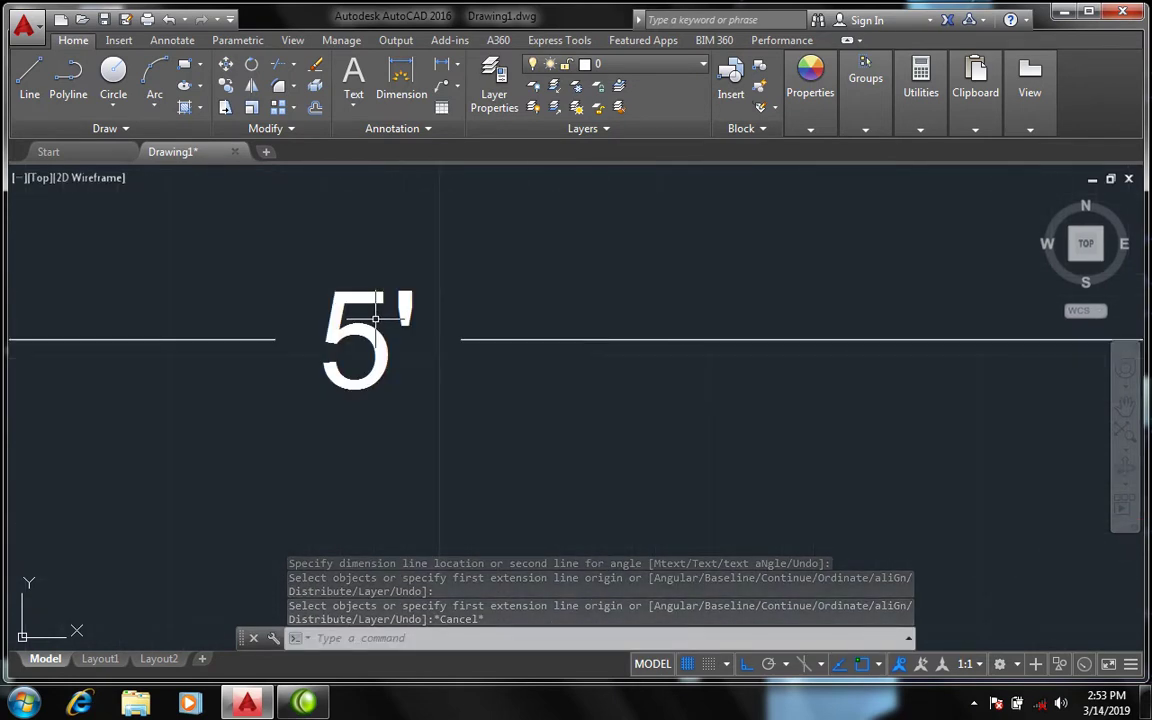
pyautogui.scroll(-3, 375, 318)
pyautogui.scroll(-2, 419, 334)
# Erase the tiny 5' dimension using a selection window
pyautogui.scroll(-2, 437, 321)
pyautogui.scroll(-2, 445, 321)
pyautogui.scroll(-1, 466, 327)
pyautogui.click(450, 342)
pyautogui.click(427, 285)
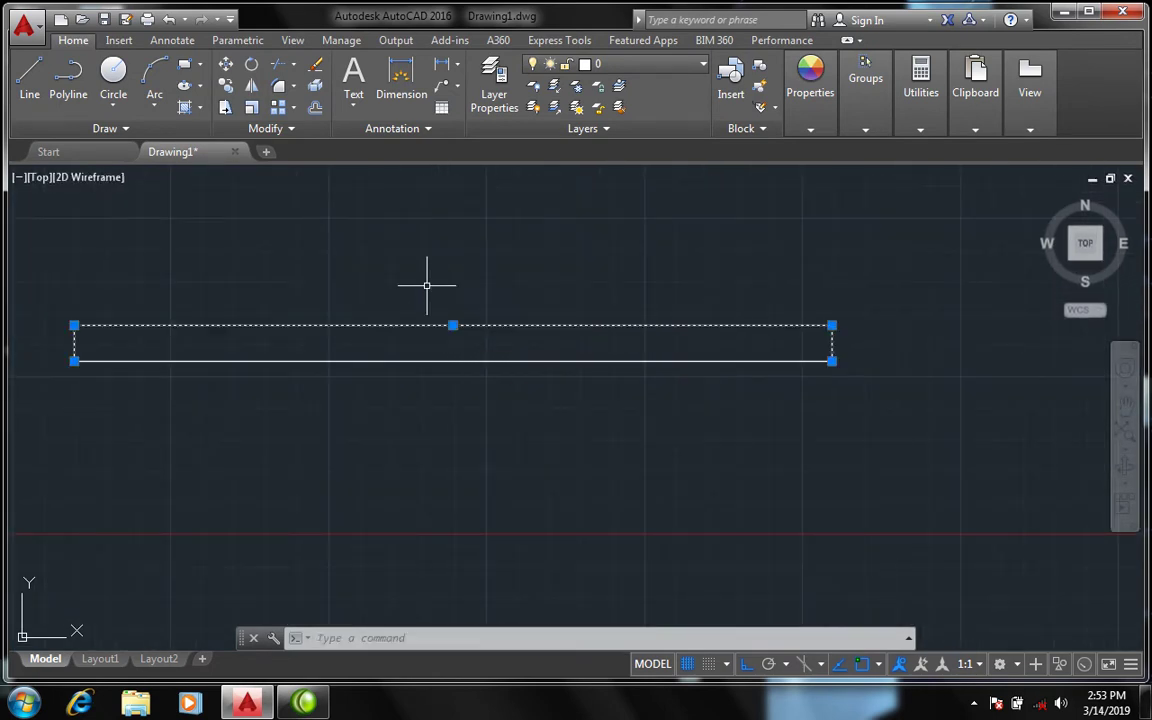
pyautogui.press('Delete')
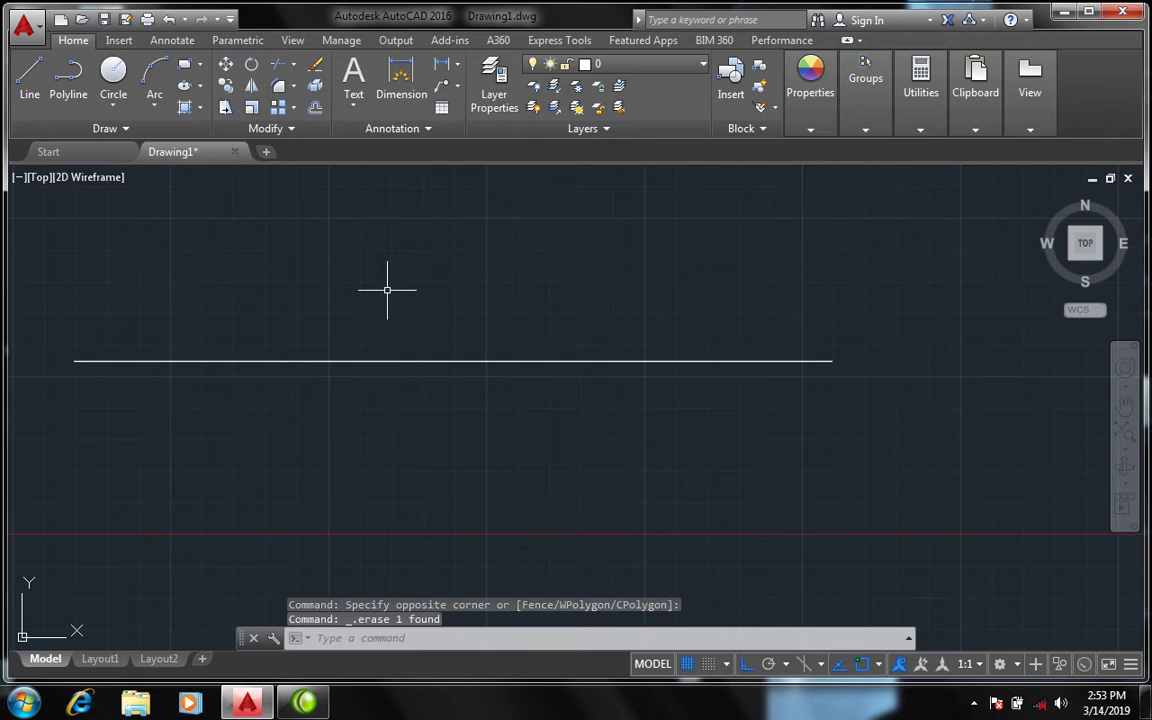
# Set DIMSCALE to 2 so dimensions draw larger
pyautogui.write('di')
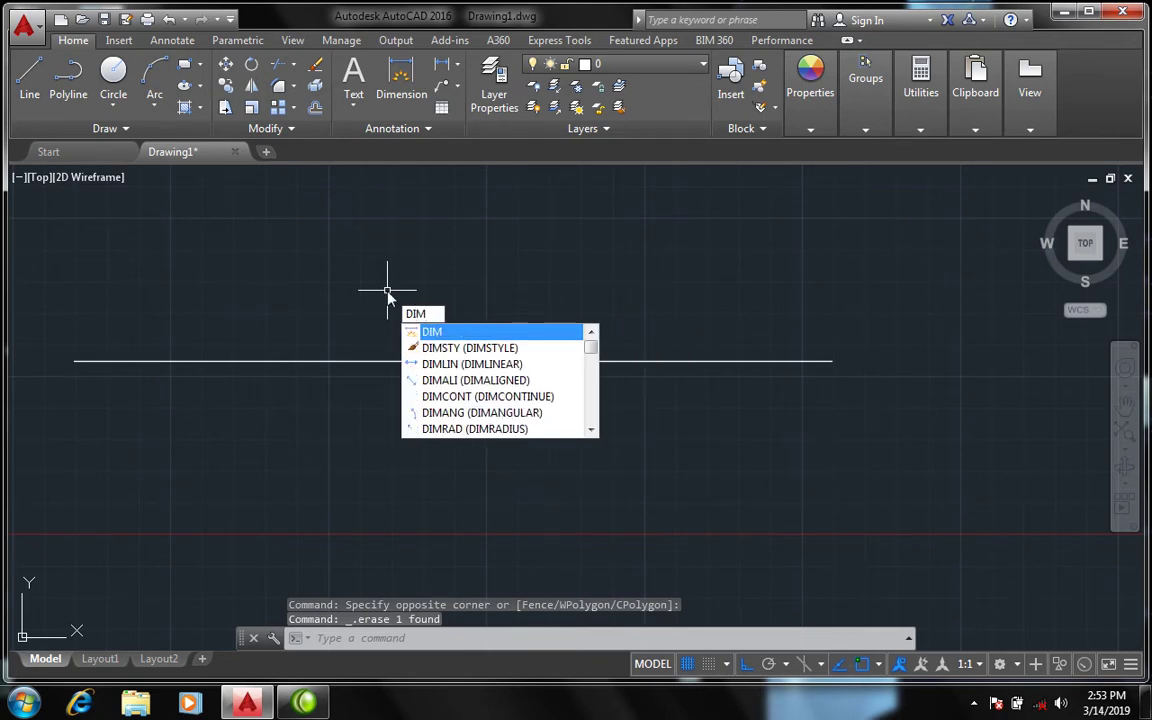
pyautogui.write('sc')
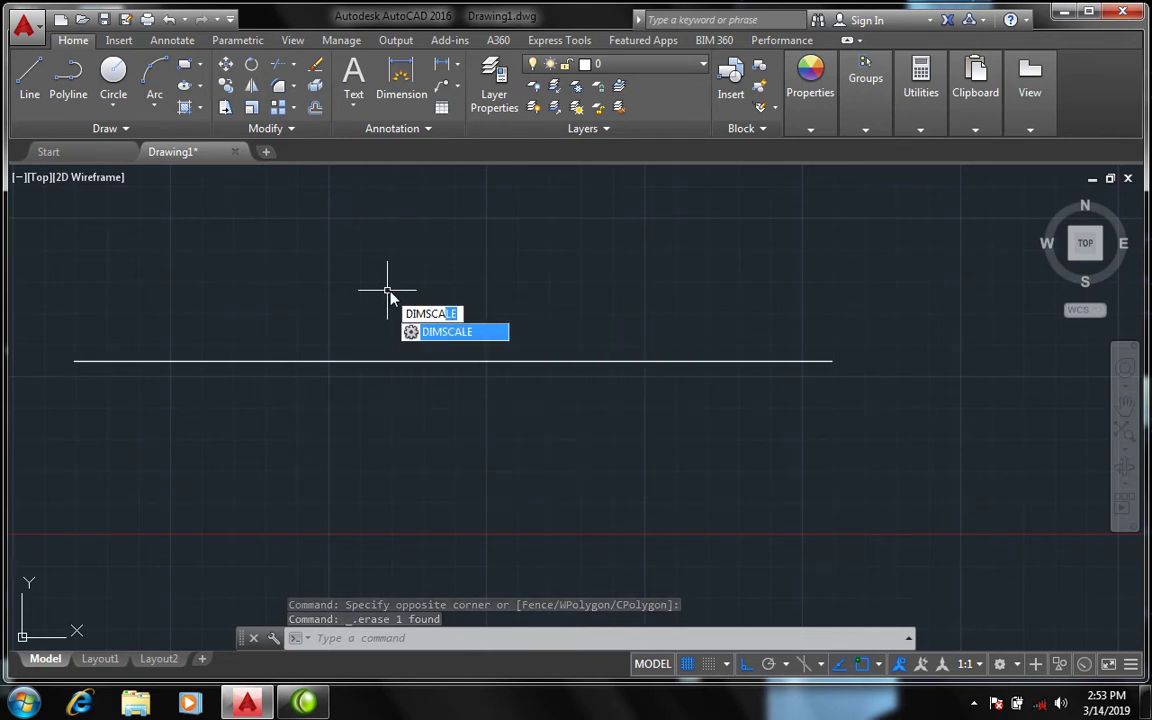
pyautogui.click(449, 334)
pyautogui.write("2'")
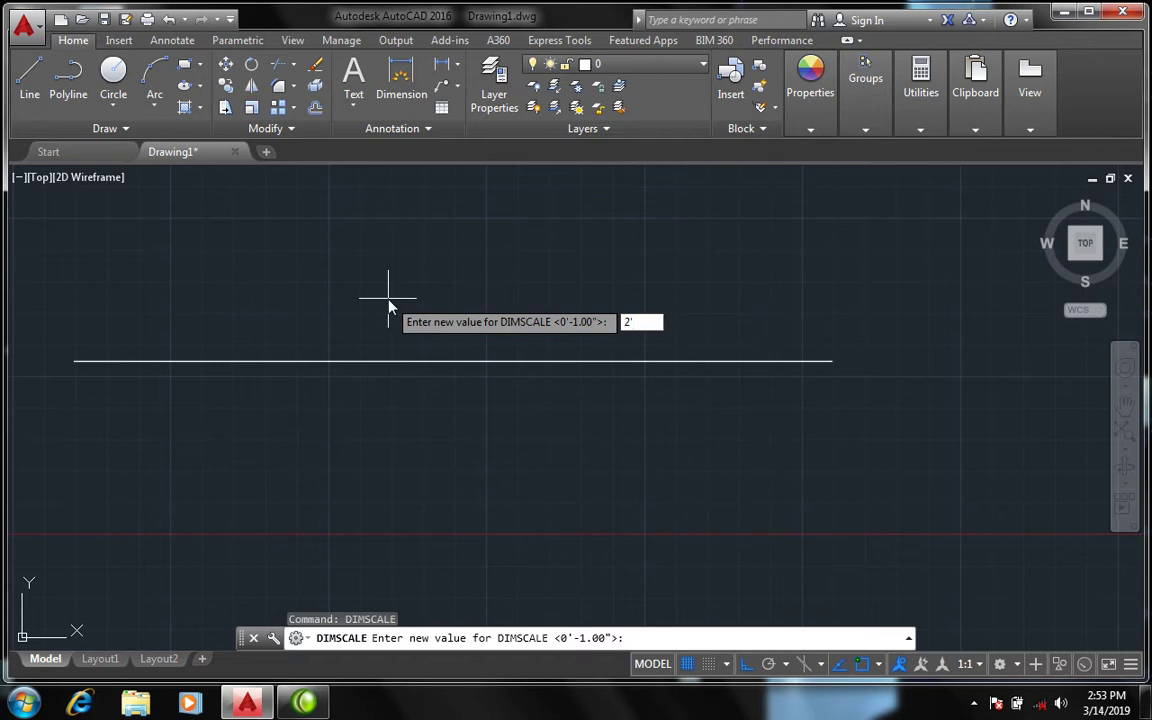
pyautogui.press('Return')
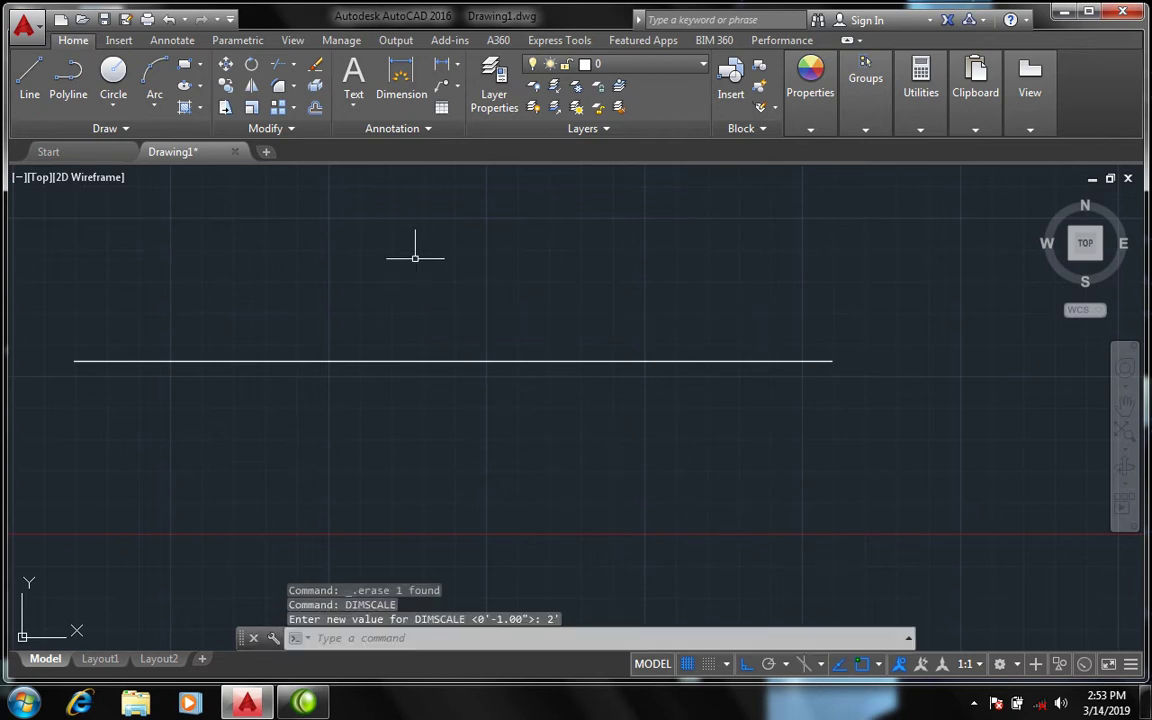
# Redimension the line's 5' length above it, now with large readable text and arrows
pyautogui.click(401, 78)
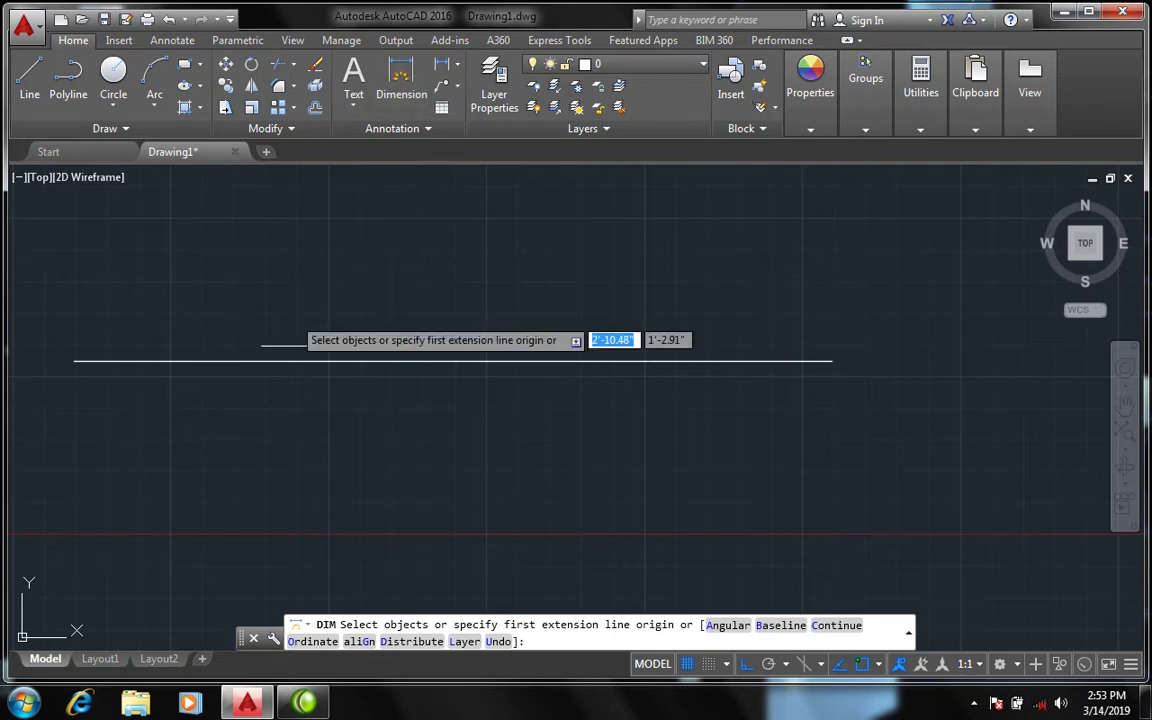
pyautogui.click(74, 360)
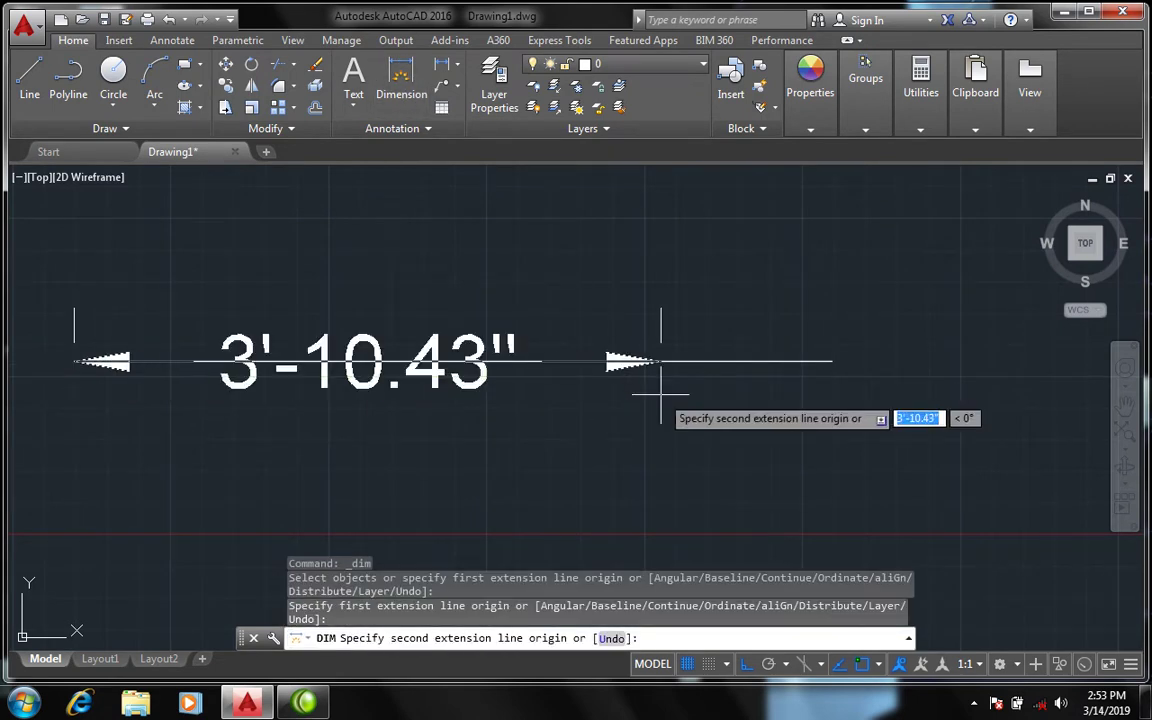
pyautogui.click(832, 361)
pyautogui.click(826, 290)
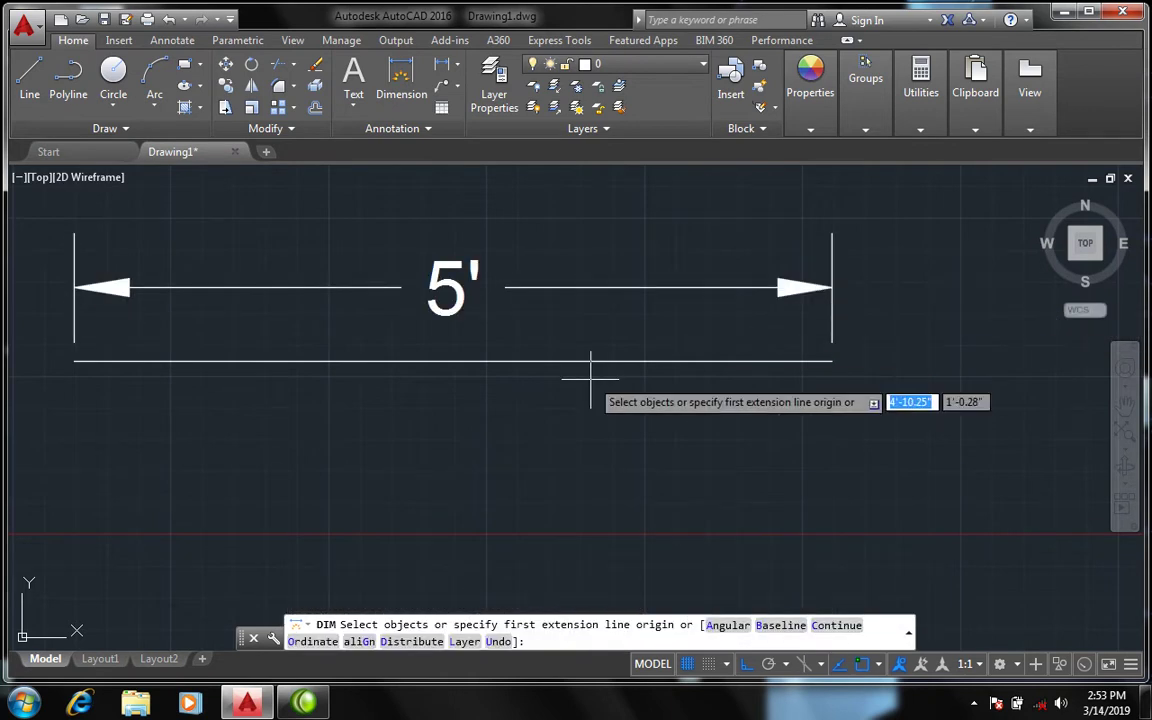
pyautogui.press('Escape')
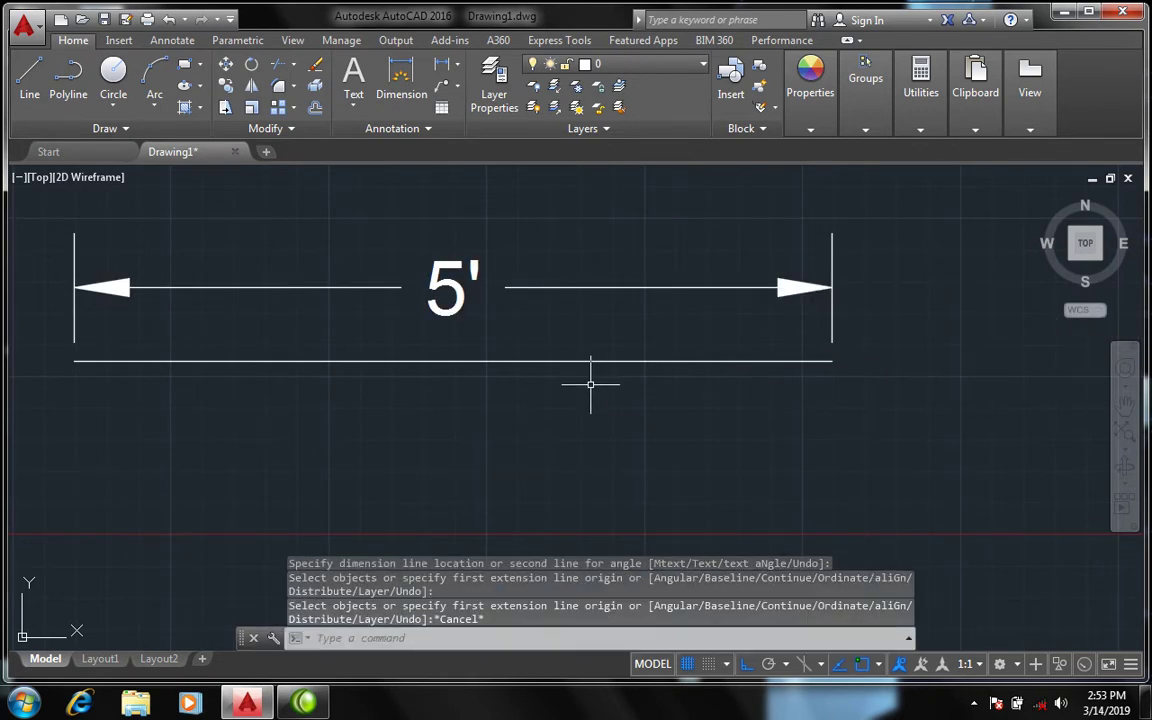
pyautogui.scroll(-2, 590, 384)
pyautogui.scroll(-2, 590, 385)
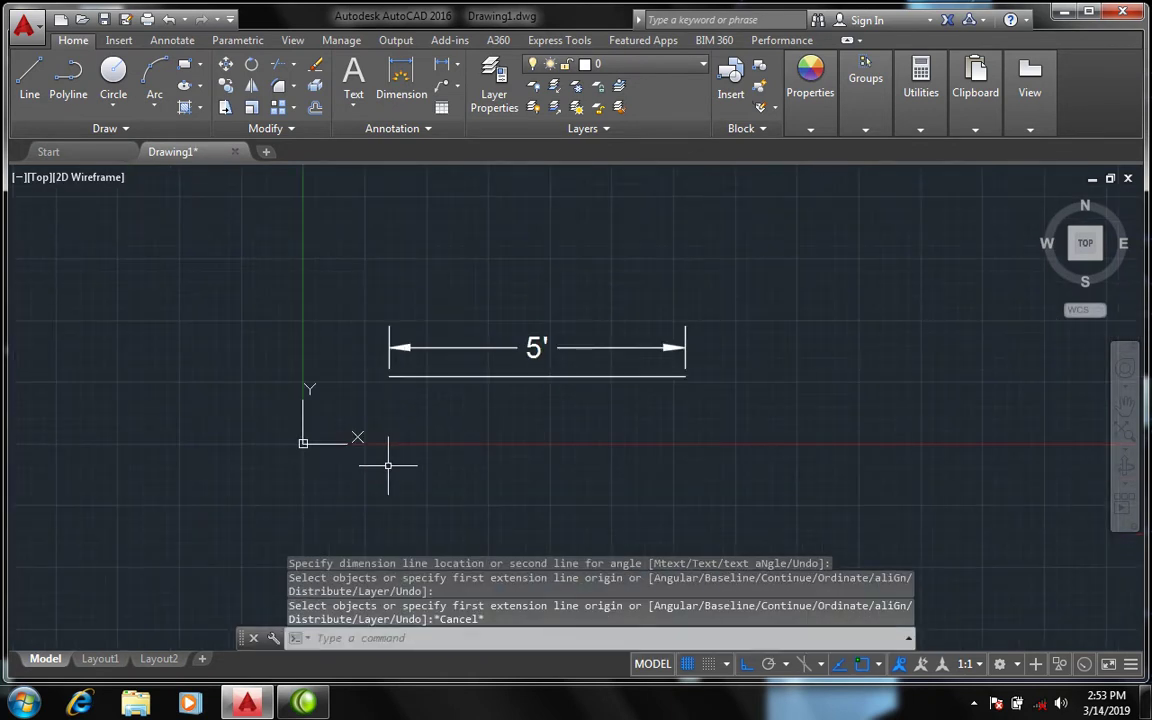
pyautogui.moveTo(507, 435); pyautogui.dragTo(494, 360, button='middle')
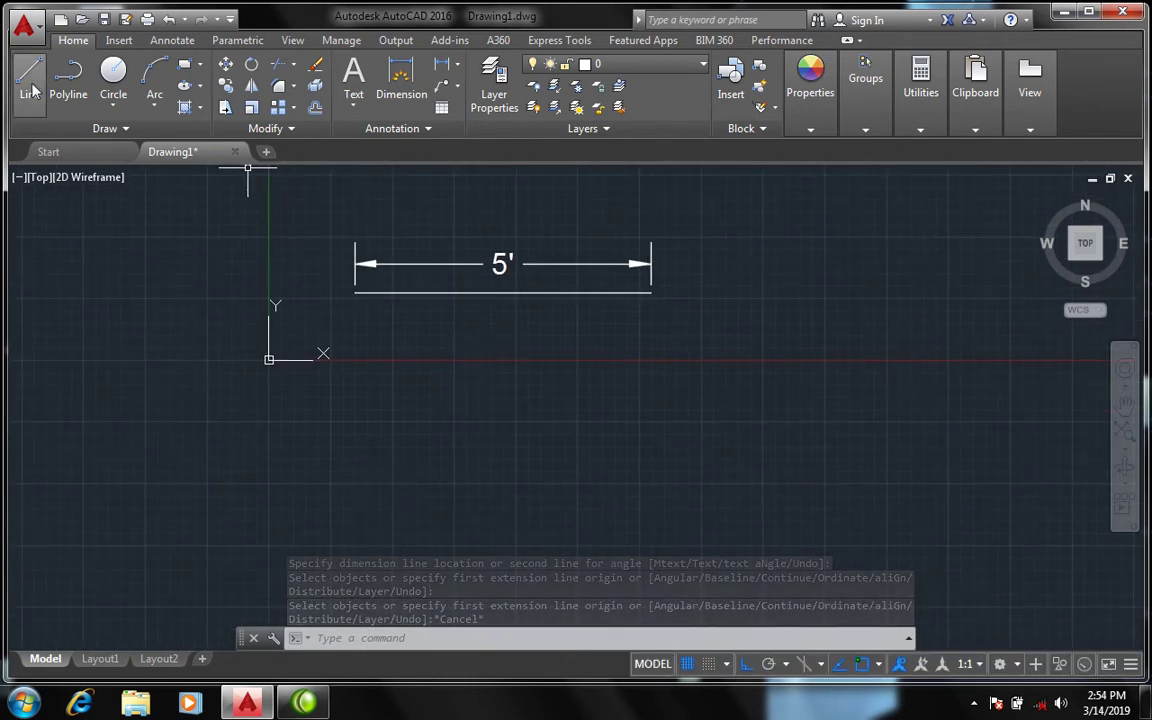
# Draw a 5' vertical line down from the top line's left end
pyautogui.write('l')
pyautogui.press('Return')
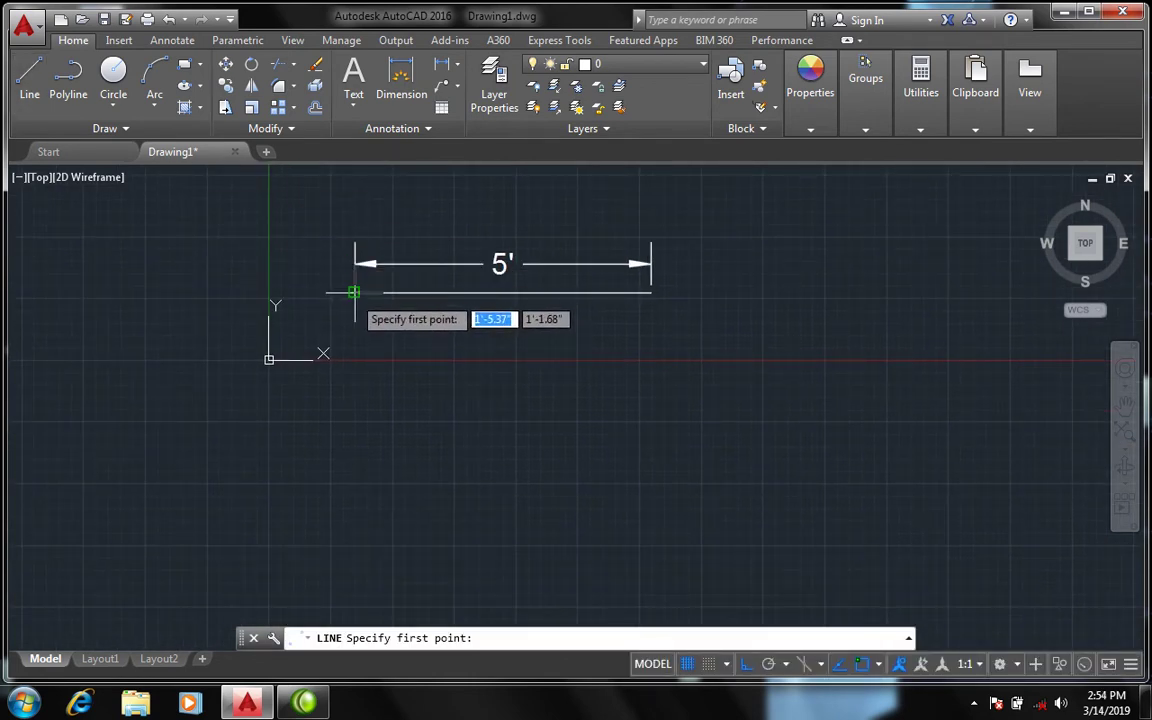
pyautogui.click(354, 292)
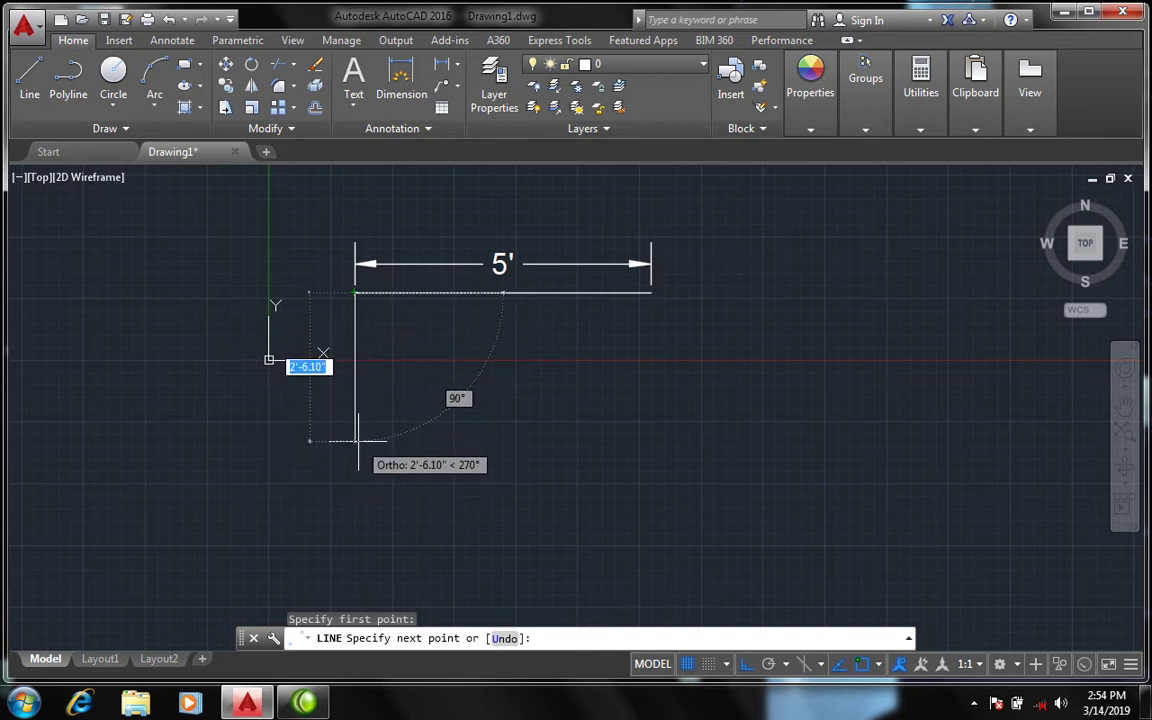
pyautogui.write("5'")
pyautogui.press('Return')
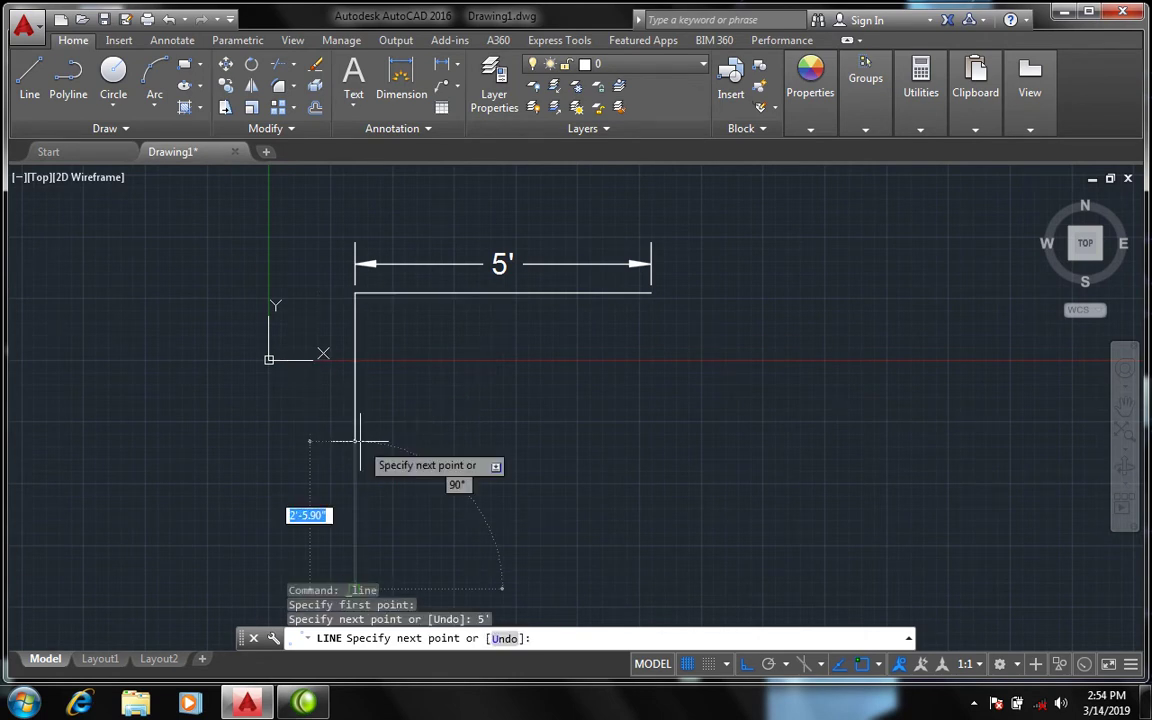
pyautogui.press('Return')
pyautogui.scroll(-2, 402, 380)
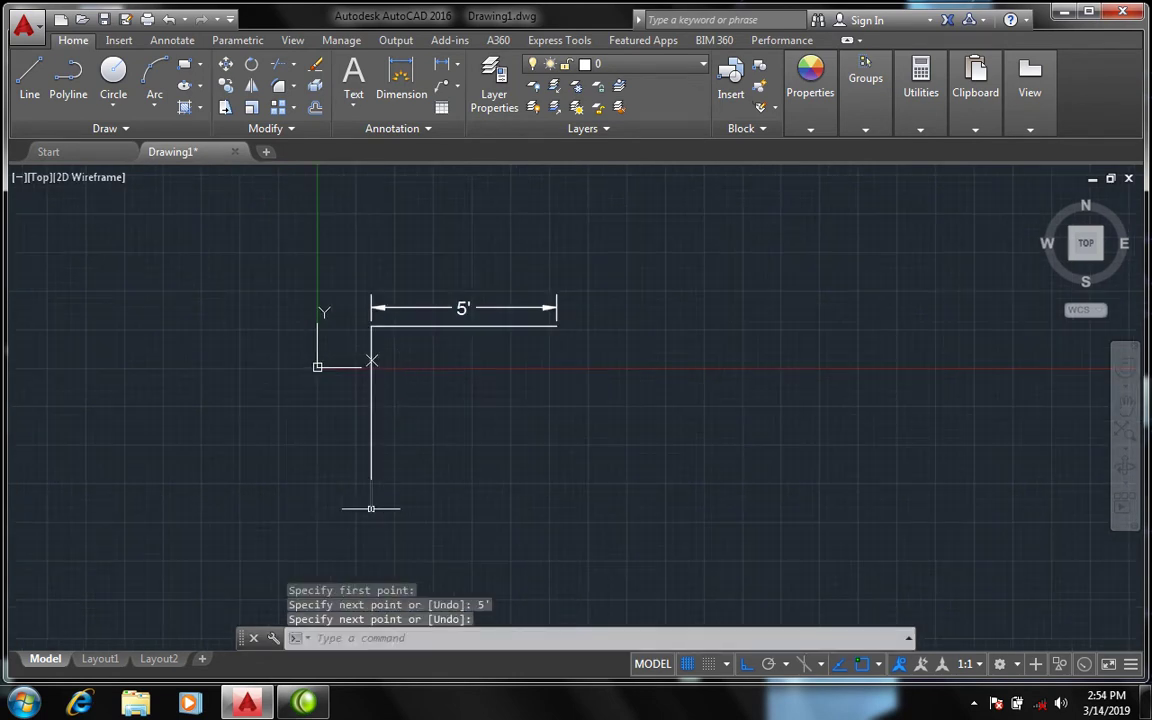
pyautogui.scroll(2, 385, 510)
# Add the 5' bottom side and 5' right side, closing the square
pyautogui.press('Return')
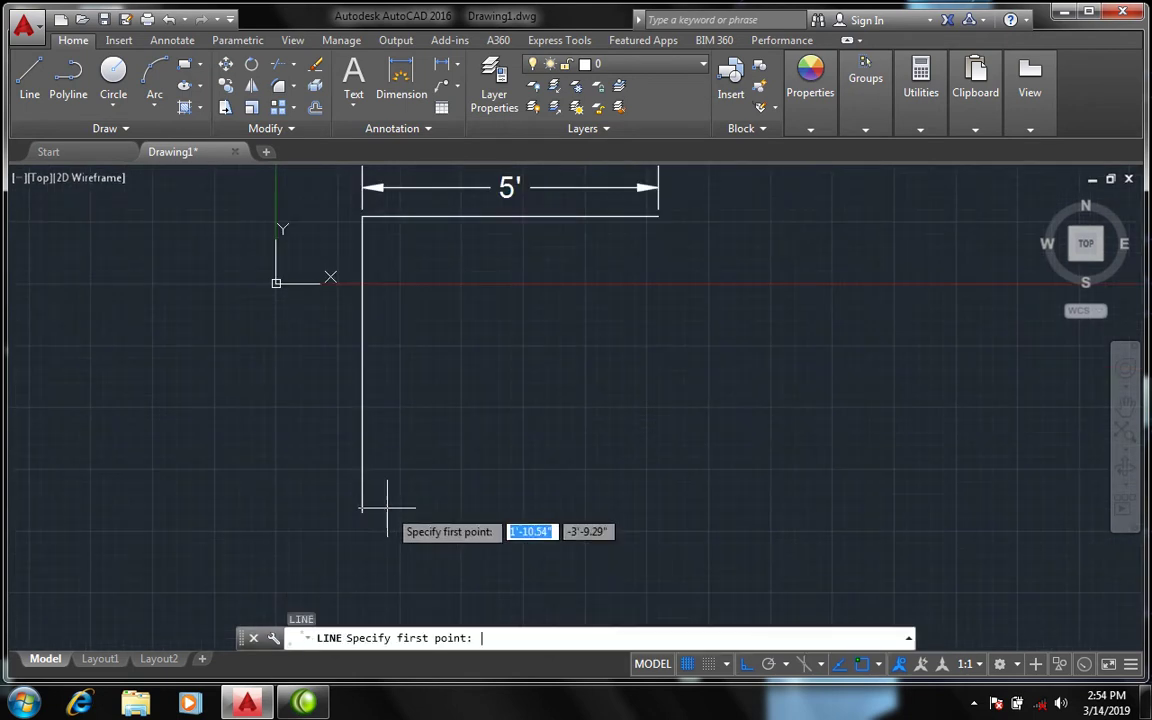
pyautogui.click(362, 513)
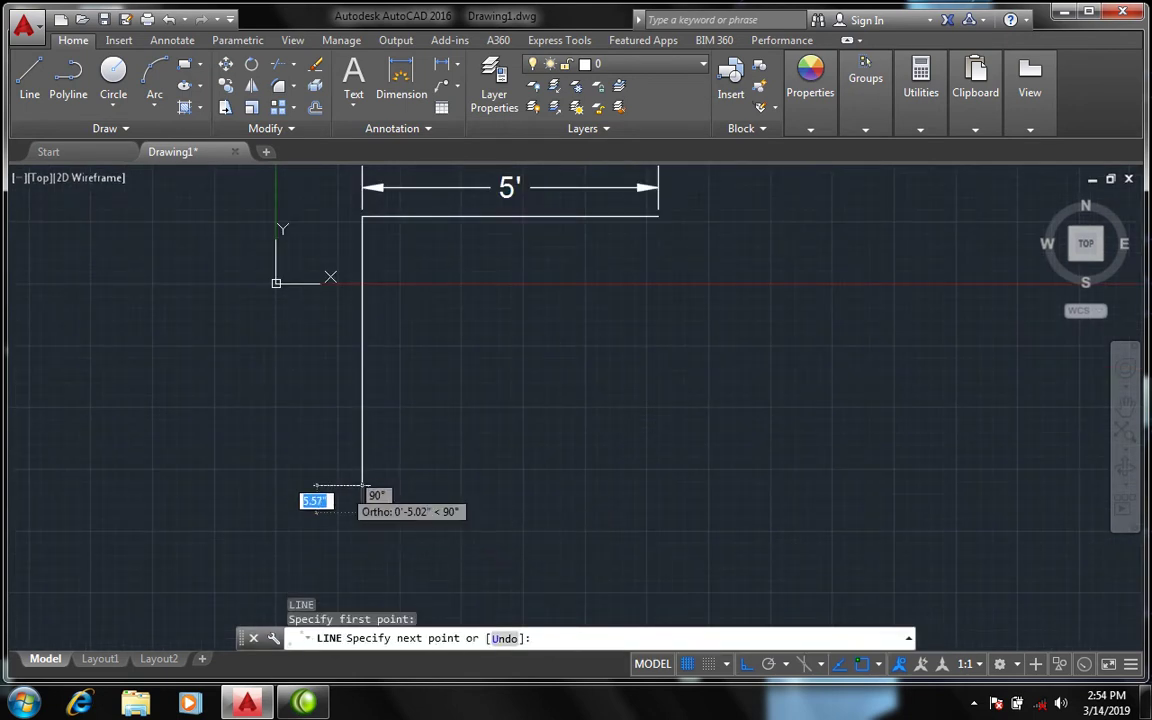
pyautogui.scroll(-2, 420, 485)
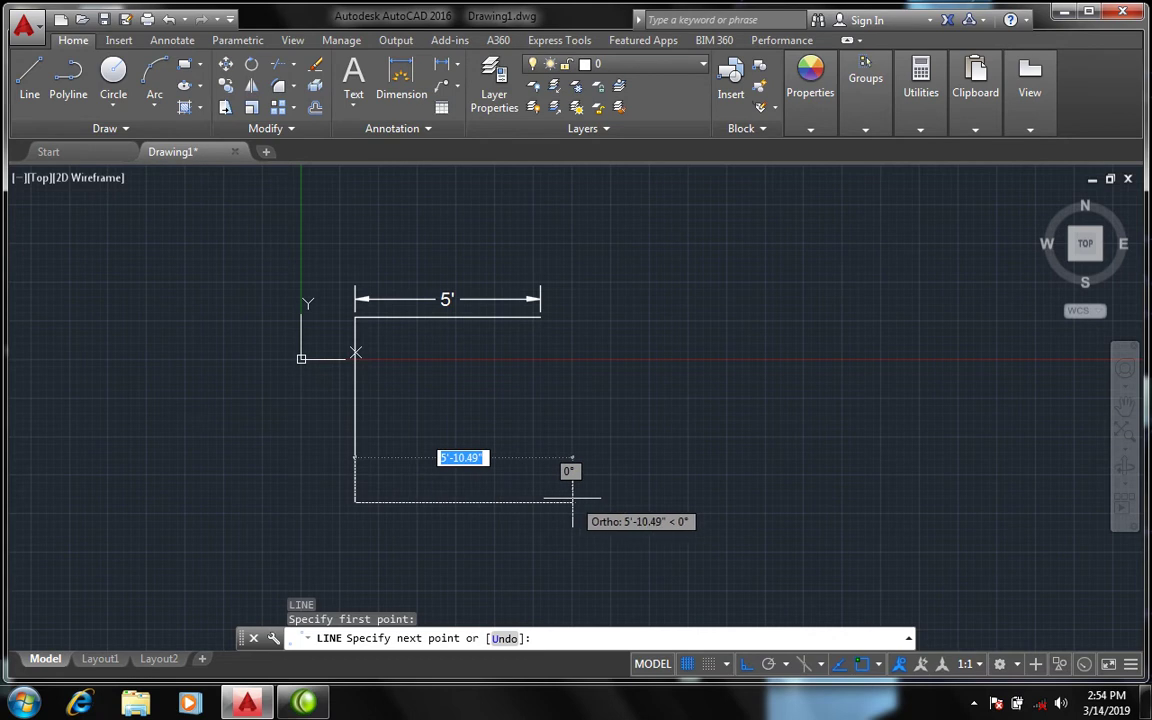
pyautogui.write("5'")
pyautogui.press('Return')
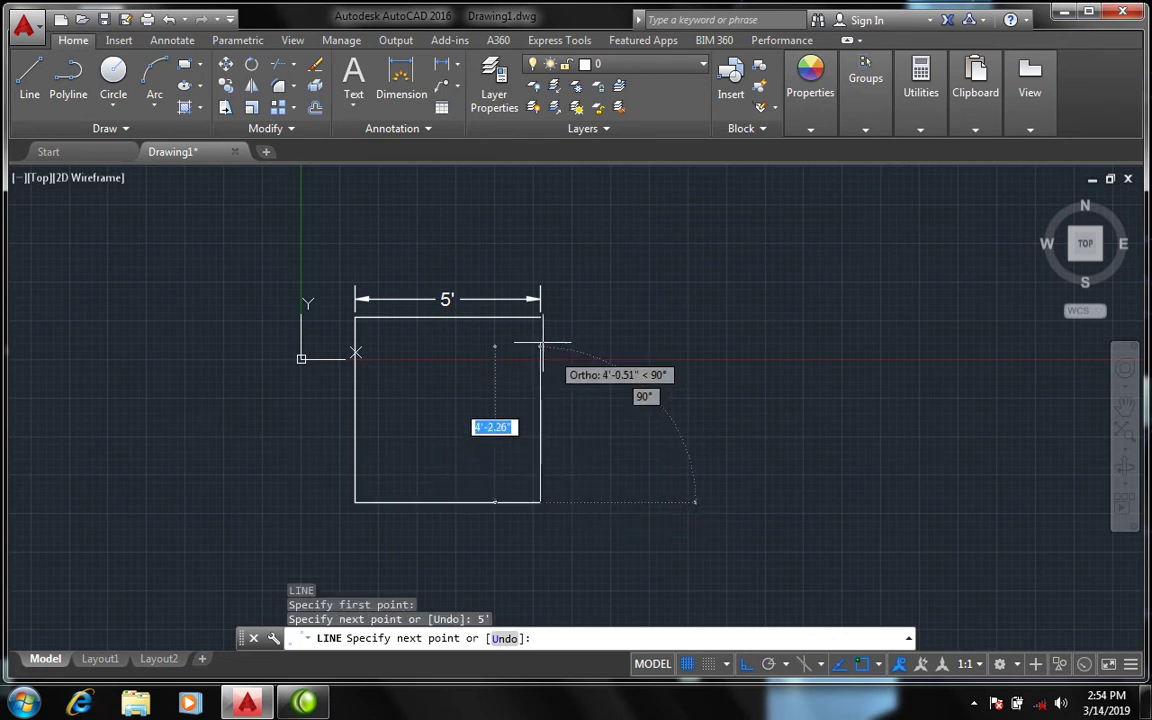
pyautogui.write("5'")
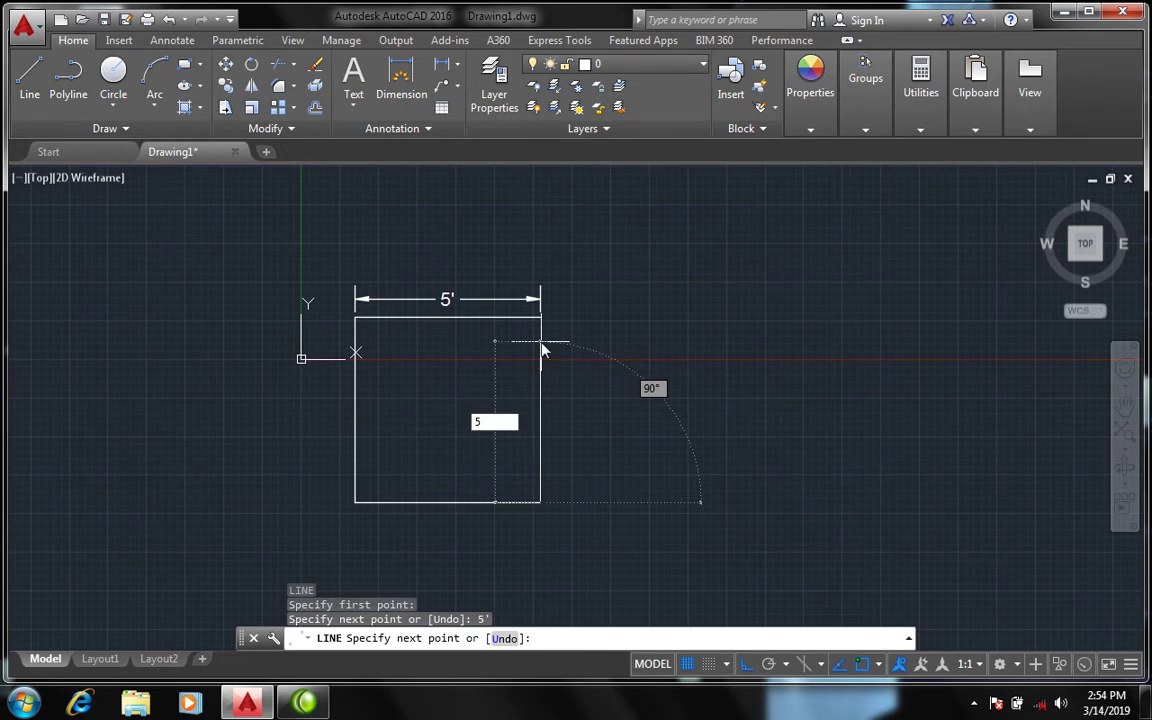
pyautogui.press('Return')
pyautogui.press('Escape')
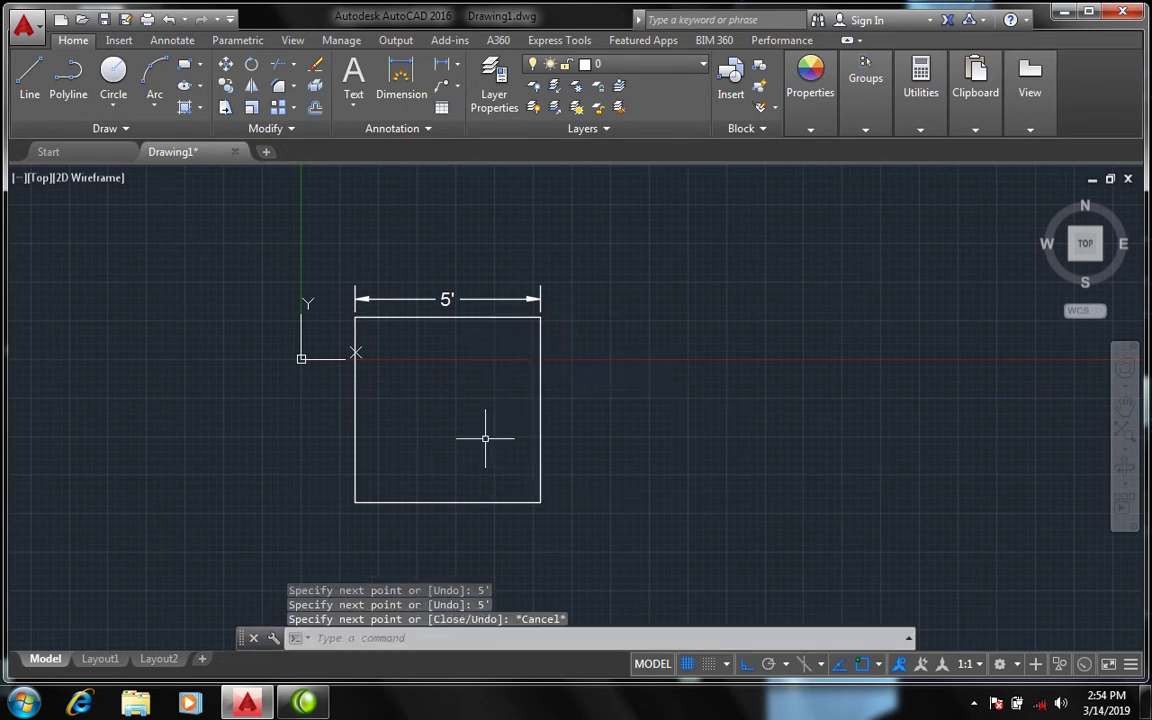
# Add 5' dimensions to the square's right and left sides
pyautogui.scroll(2, 500, 433)
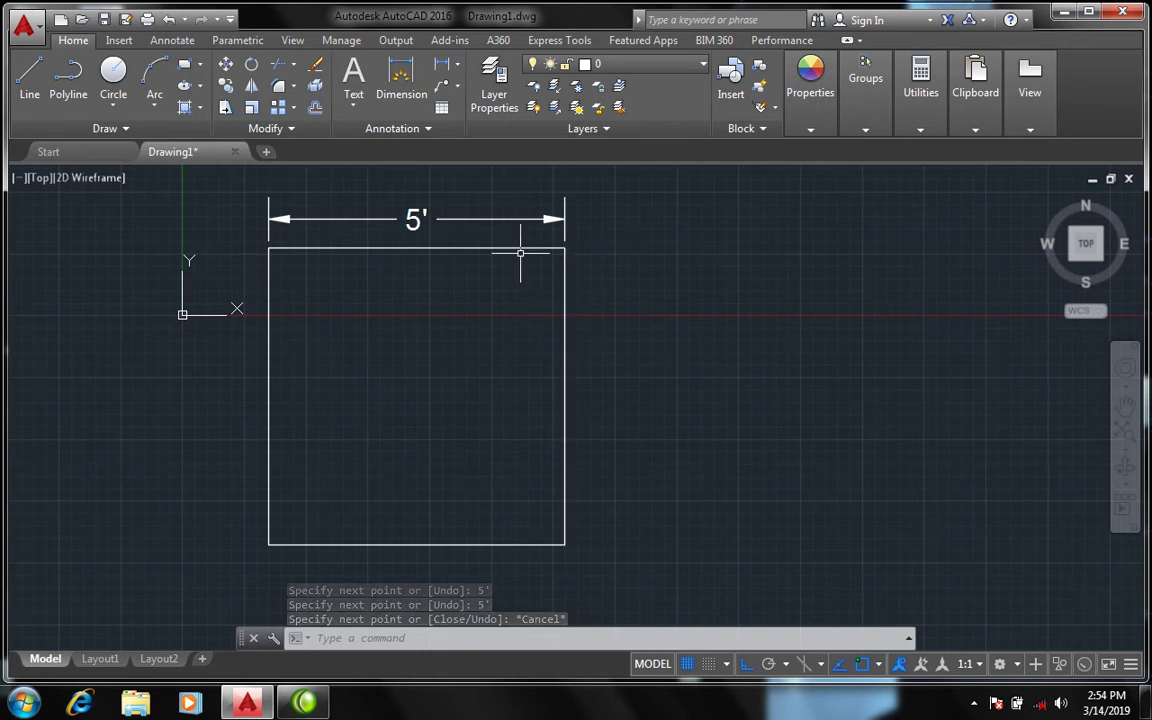
pyautogui.click(401, 78)
pyautogui.click(564, 248)
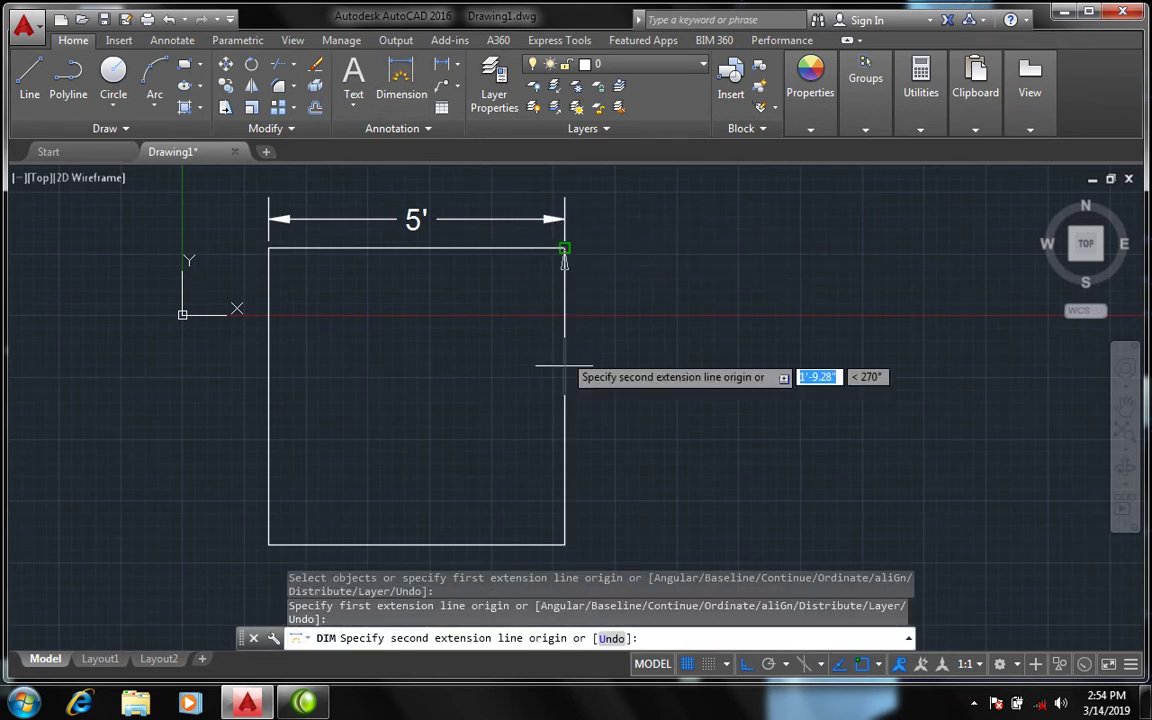
pyautogui.click(564, 545)
pyautogui.click(658, 400)
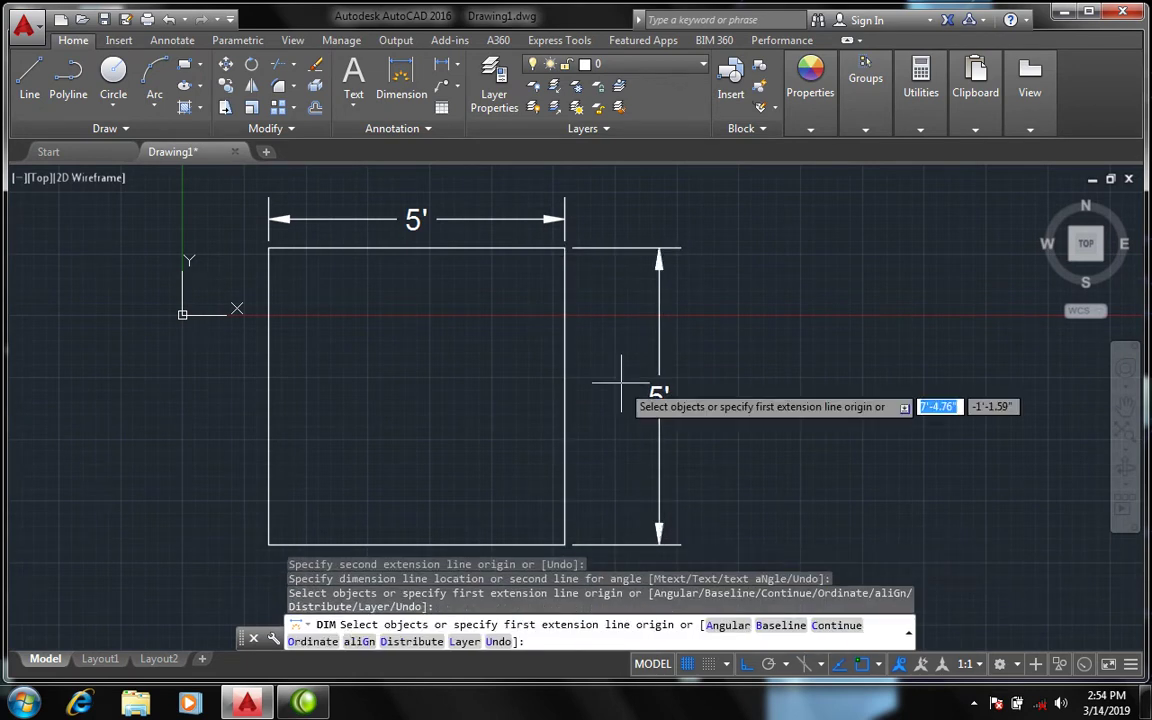
pyautogui.click(268, 248)
pyautogui.scroll(-5, 265, 249)
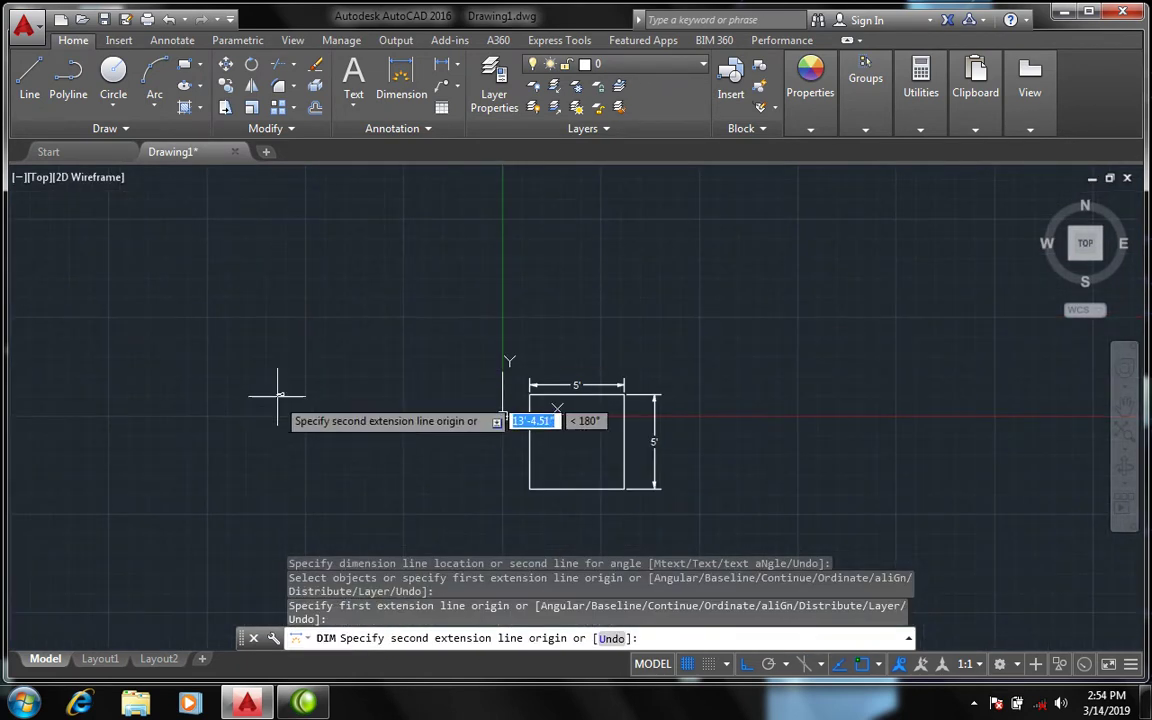
pyautogui.scroll(2, 300, 400)
pyautogui.scroll(2, 345, 396)
pyautogui.scroll(-1, 368, 396)
pyautogui.scroll(-1, 552, 391)
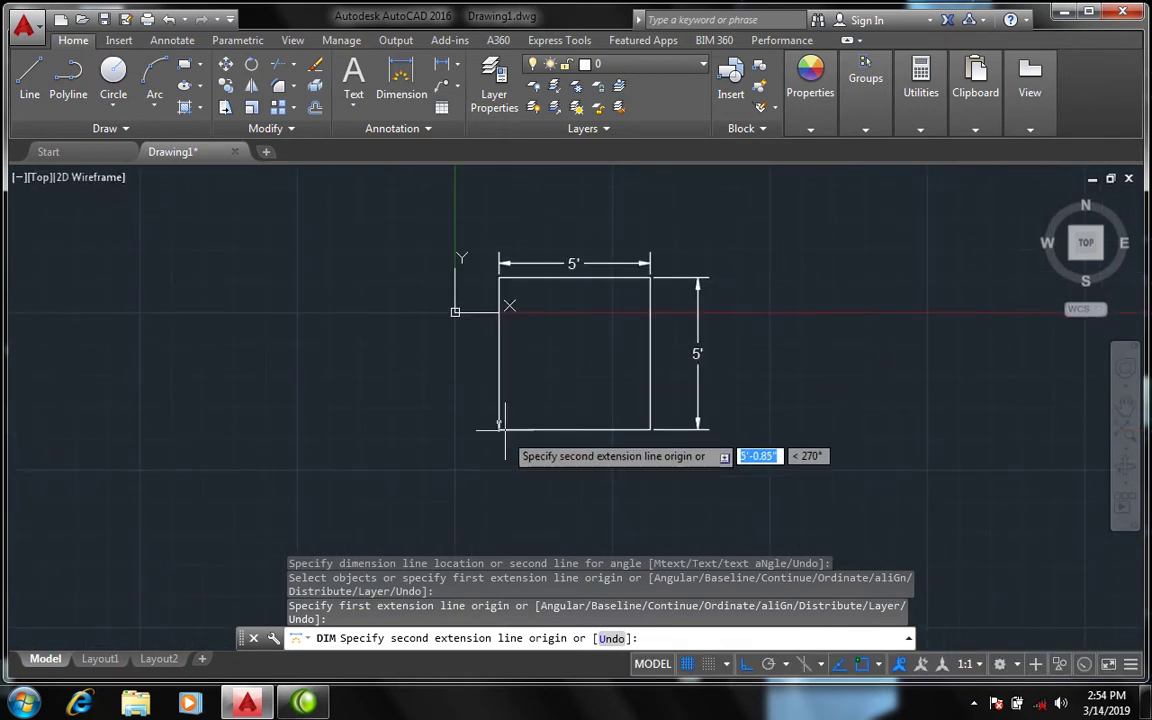
pyautogui.click(498, 430)
pyautogui.click(447, 428)
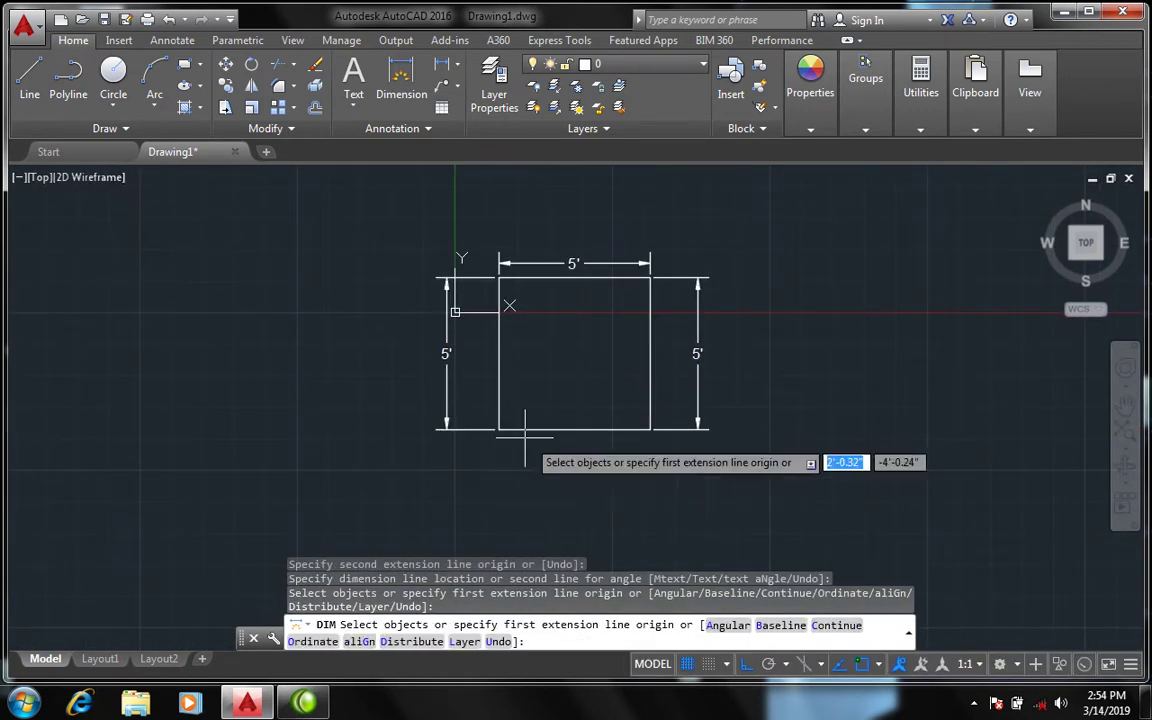
# Add a 5' dimension below the square's bottom side
pyautogui.scroll(2, 662, 452)
pyautogui.click(649, 417)
pyautogui.click(407, 417)
pyautogui.click(412, 462)
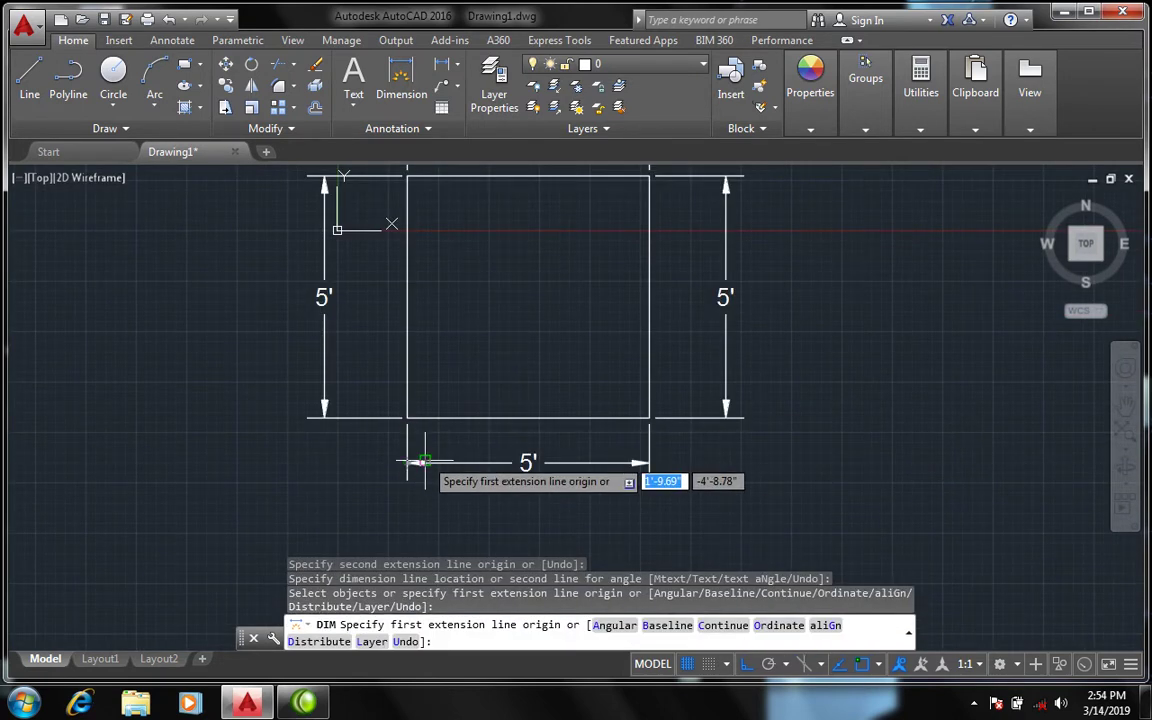
pyautogui.press('Escape')
pyautogui.moveTo(558, 345); pyautogui.dragTo(522, 372, button='middle')
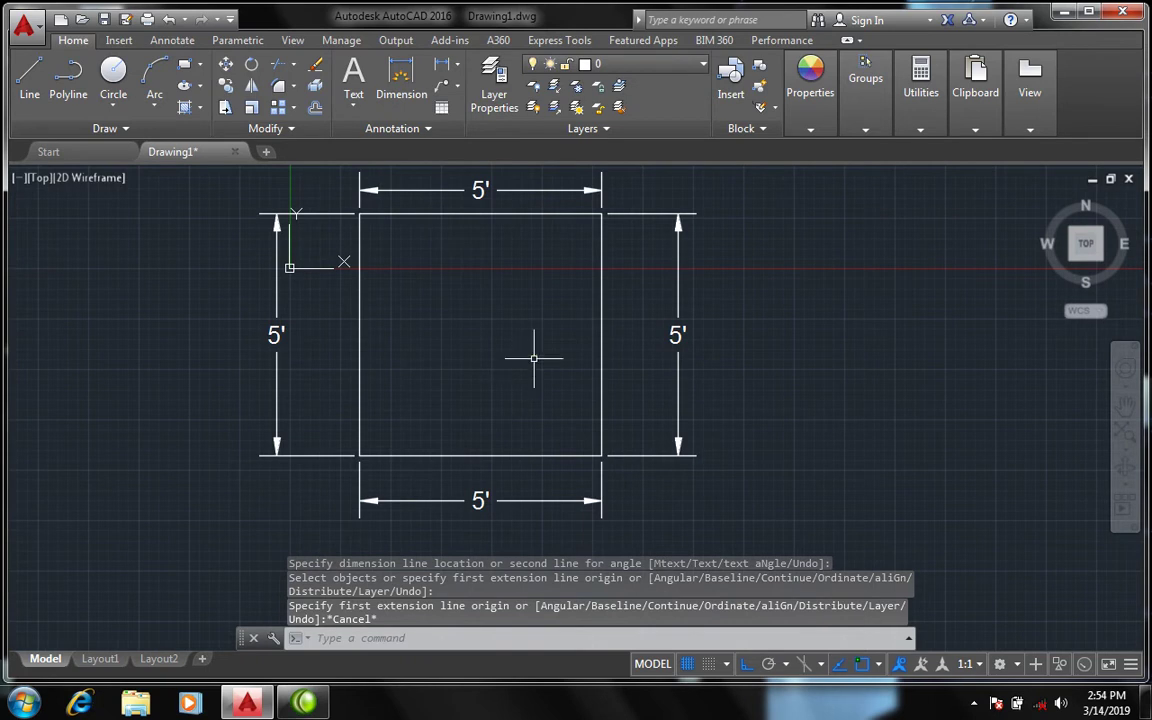
pyautogui.scroll(-3, 487, 340)
pyautogui.scroll(1, 480, 355)
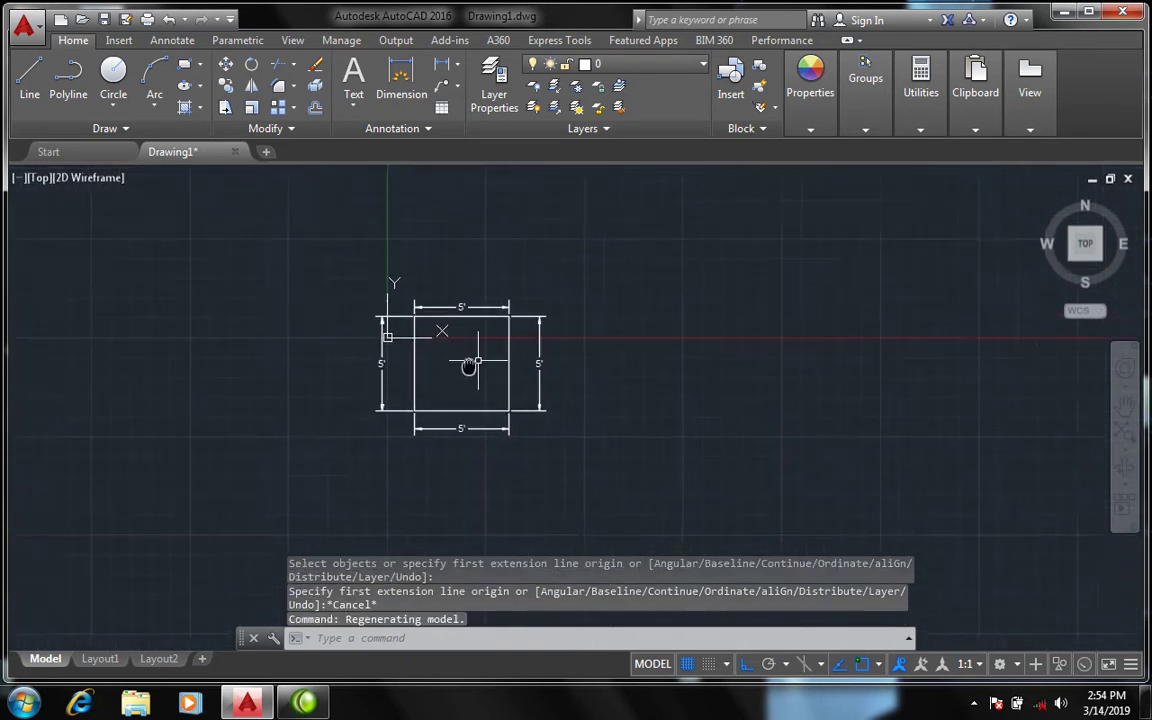
pyautogui.scroll(1, 489, 356)
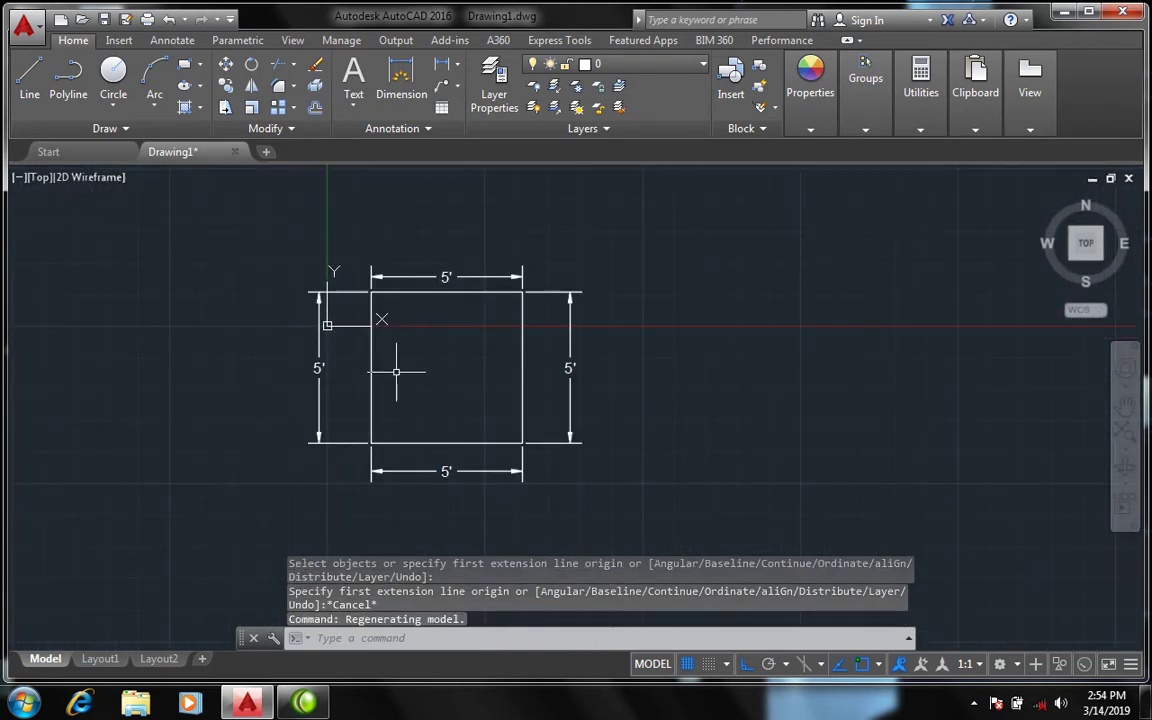
# Draw a closed polyline square with four 5' sides to the right of the first square
pyautogui.click(68, 80)
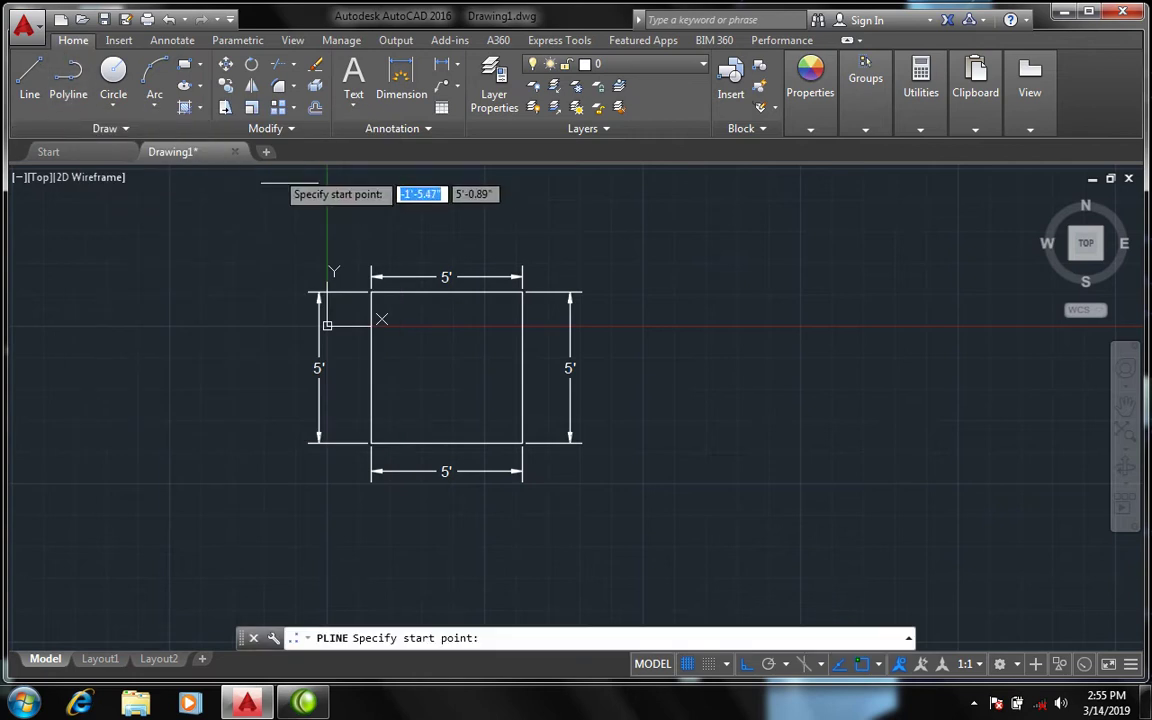
pyautogui.moveTo(663, 350); pyautogui.dragTo(474, 381, button='middle')
pyautogui.click(504, 344)
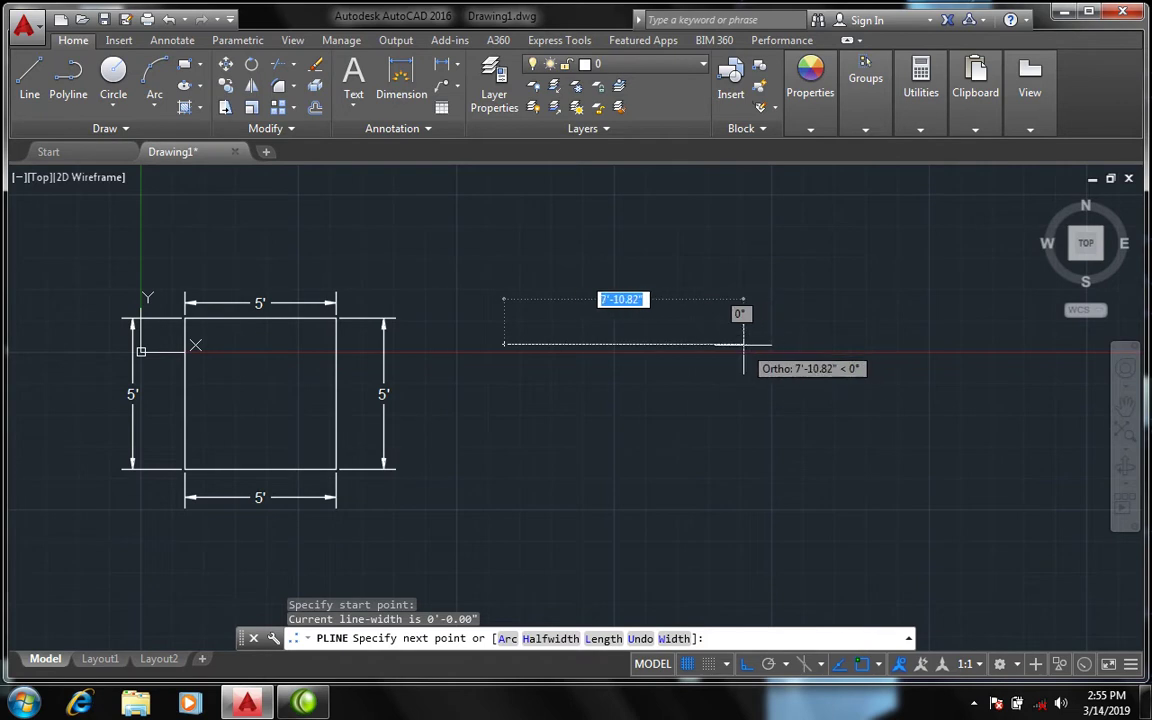
pyautogui.write("5'")
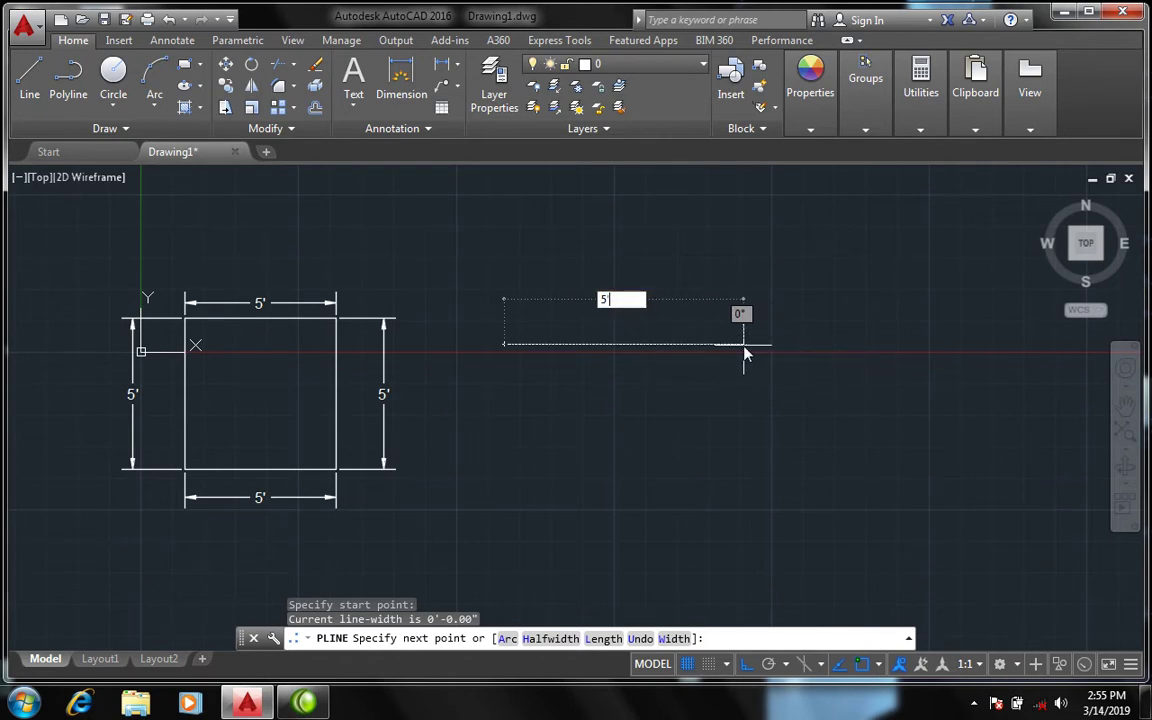
pyautogui.press('Return')
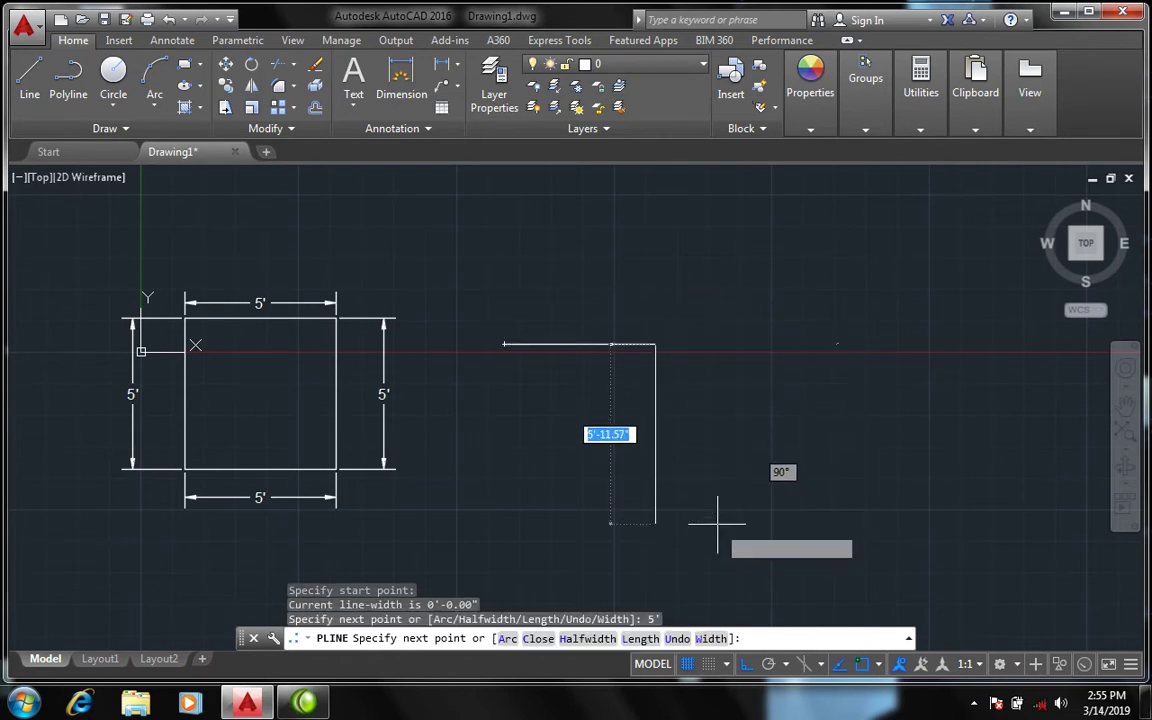
pyautogui.write('5')
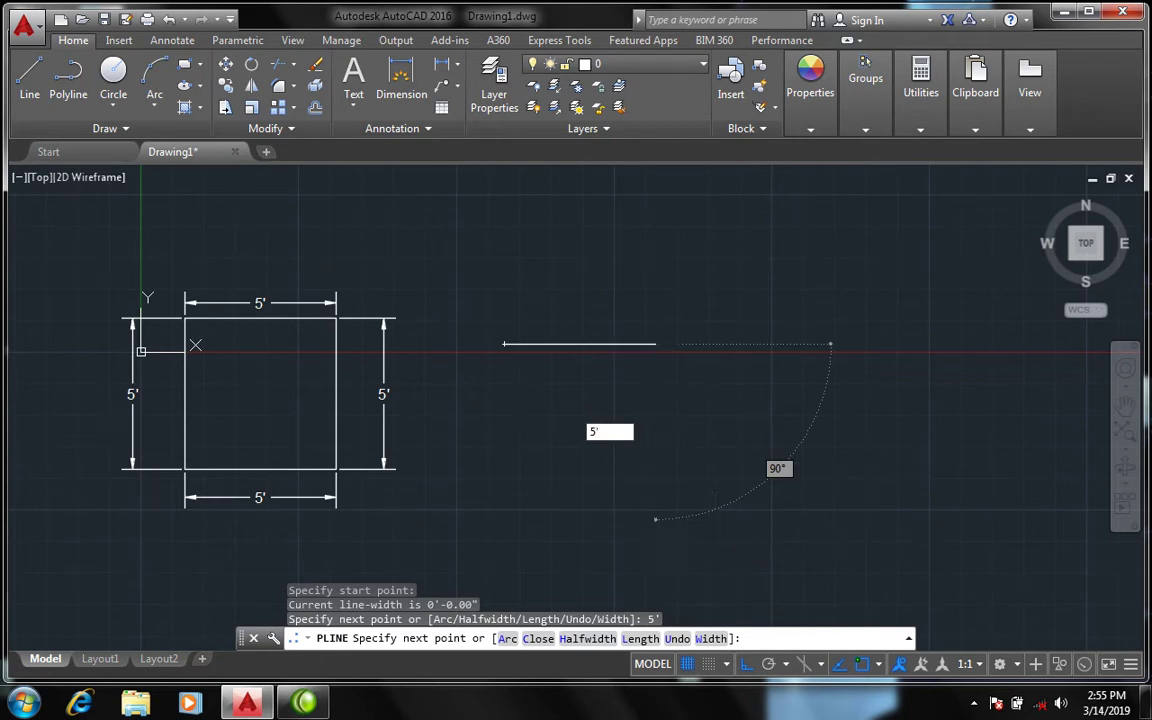
pyautogui.write("'")
pyautogui.press('Return')
pyautogui.write("5'")
pyautogui.press('Return')
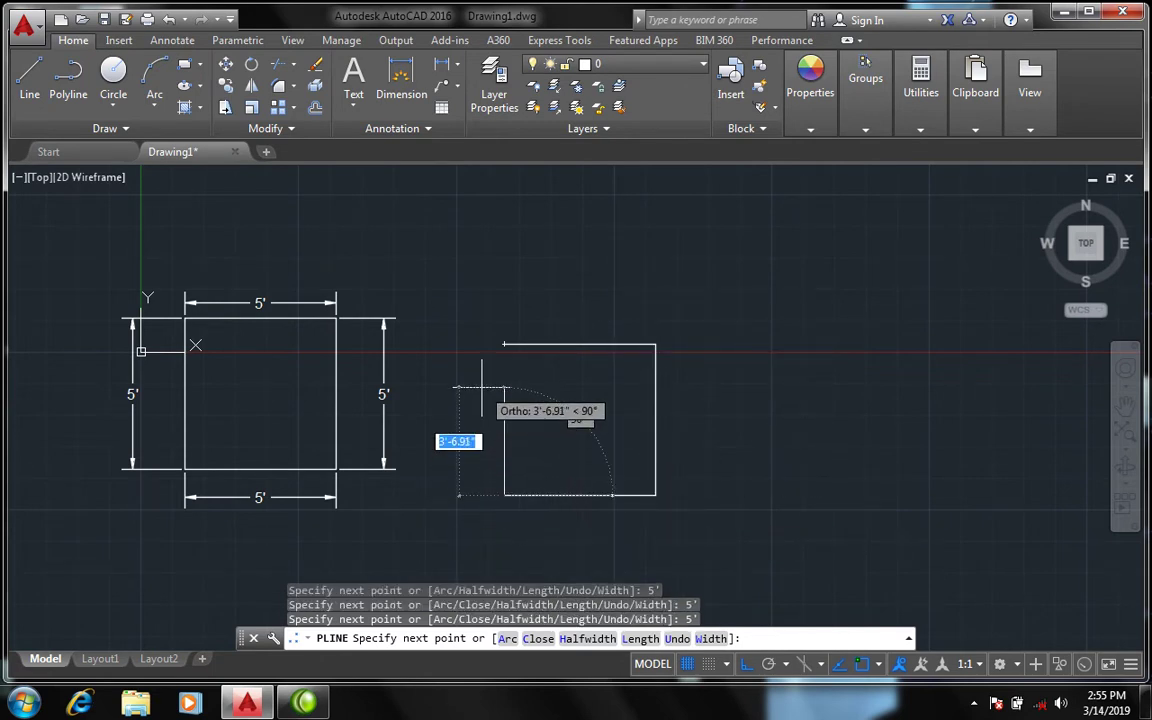
pyautogui.write('5')
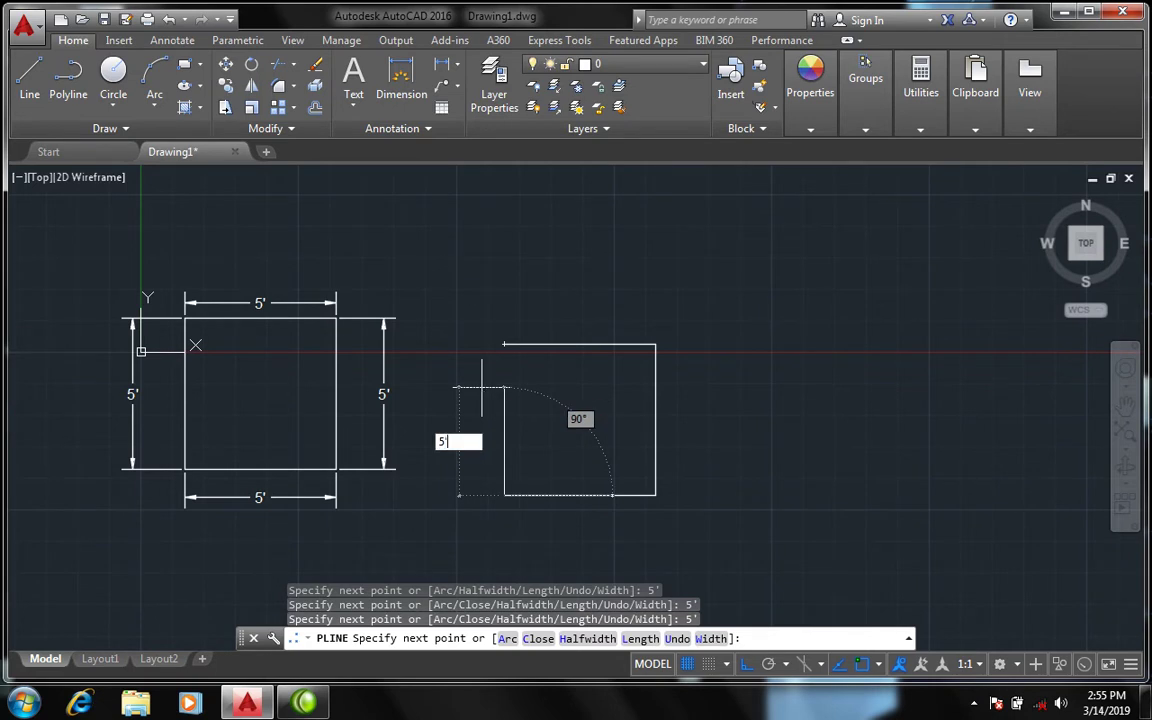
pyautogui.press('Return')
pyautogui.press('Return')
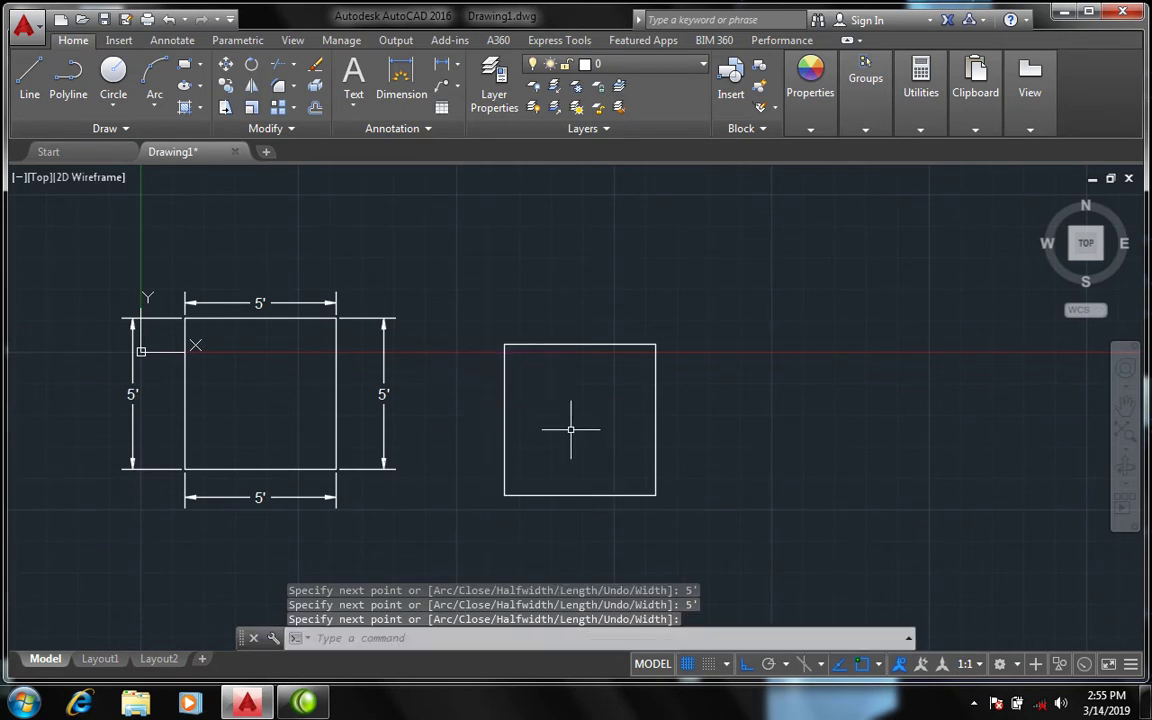
pyautogui.moveTo(567, 427); pyautogui.dragTo(573, 386, button='middle')
# Add 5' dimensions to the new square's top and right sides
pyautogui.scroll(2, 610, 337)
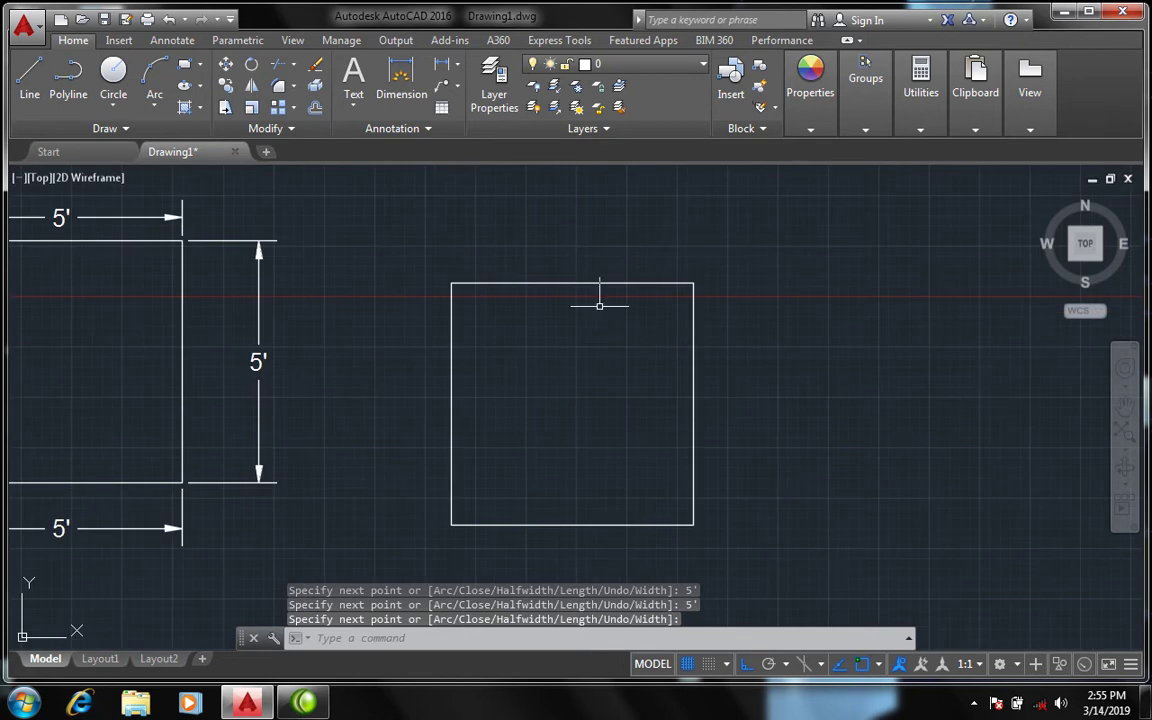
pyautogui.click(401, 72)
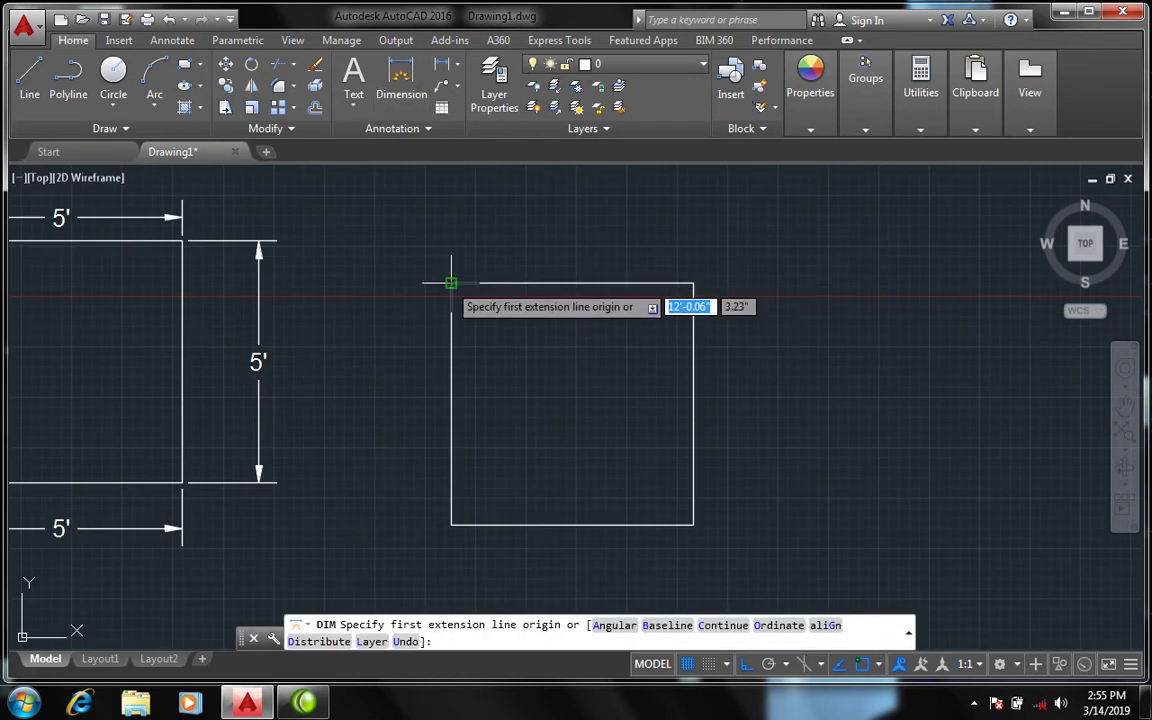
pyautogui.click(451, 283)
pyautogui.click(693, 284)
pyautogui.click(694, 249)
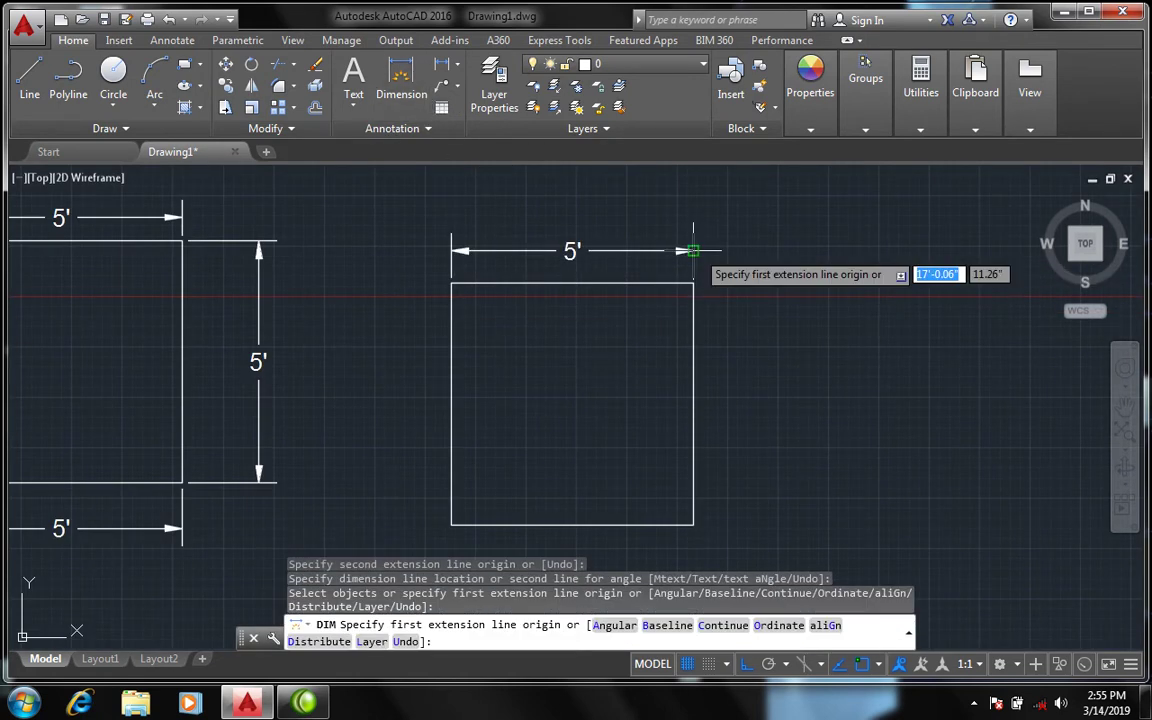
pyautogui.click(693, 284)
pyautogui.click(693, 524)
pyautogui.click(758, 503)
# Add 5' dimensions to the new square's bottom and left sides
pyautogui.click(693, 524)
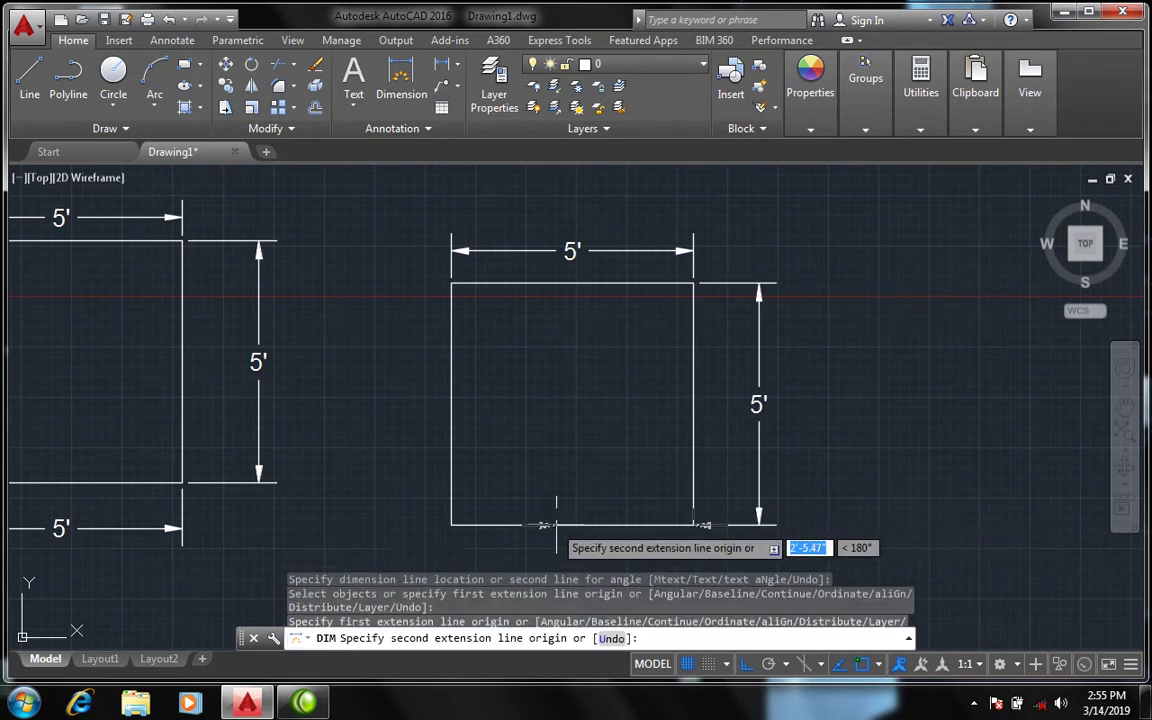
pyautogui.click(451, 524)
pyautogui.click(451, 547)
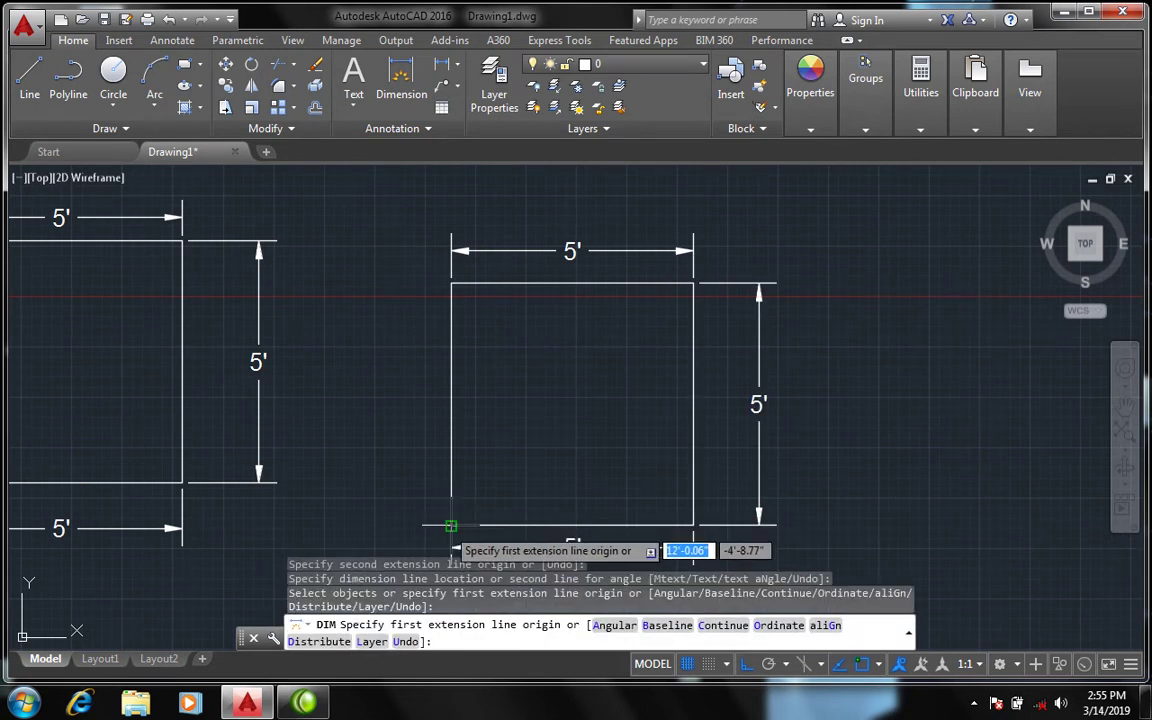
pyautogui.click(451, 524)
pyautogui.click(451, 284)
pyautogui.click(413, 320)
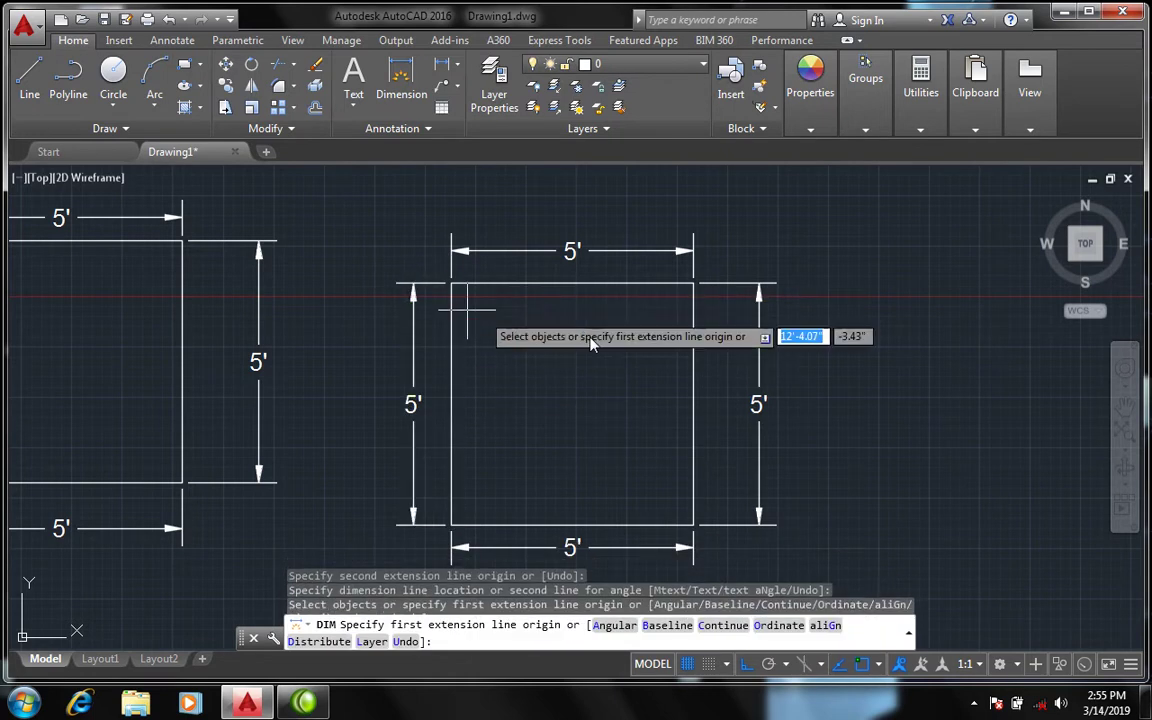
pyautogui.press('Escape')
pyautogui.scroll(-4, 632, 327)
pyautogui.scroll(4, 487, 342)
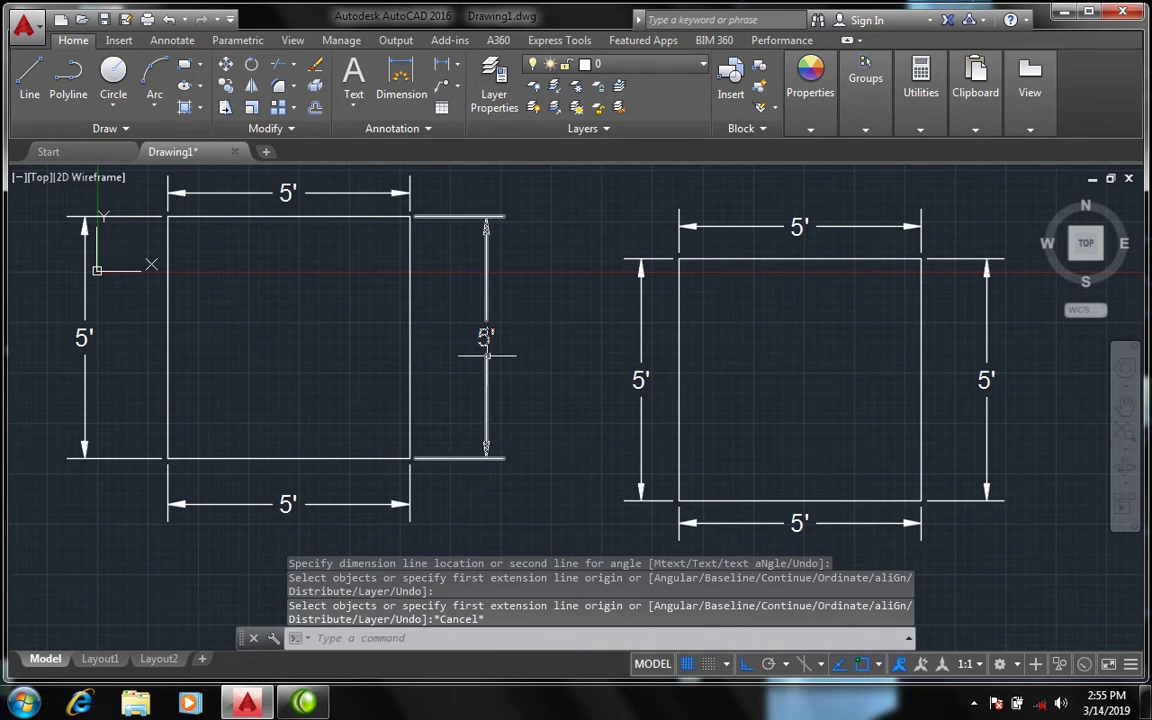
pyautogui.scroll(-2, 441, 358)
pyautogui.scroll(2, 443, 358)
pyautogui.scroll(-4, 496, 358)
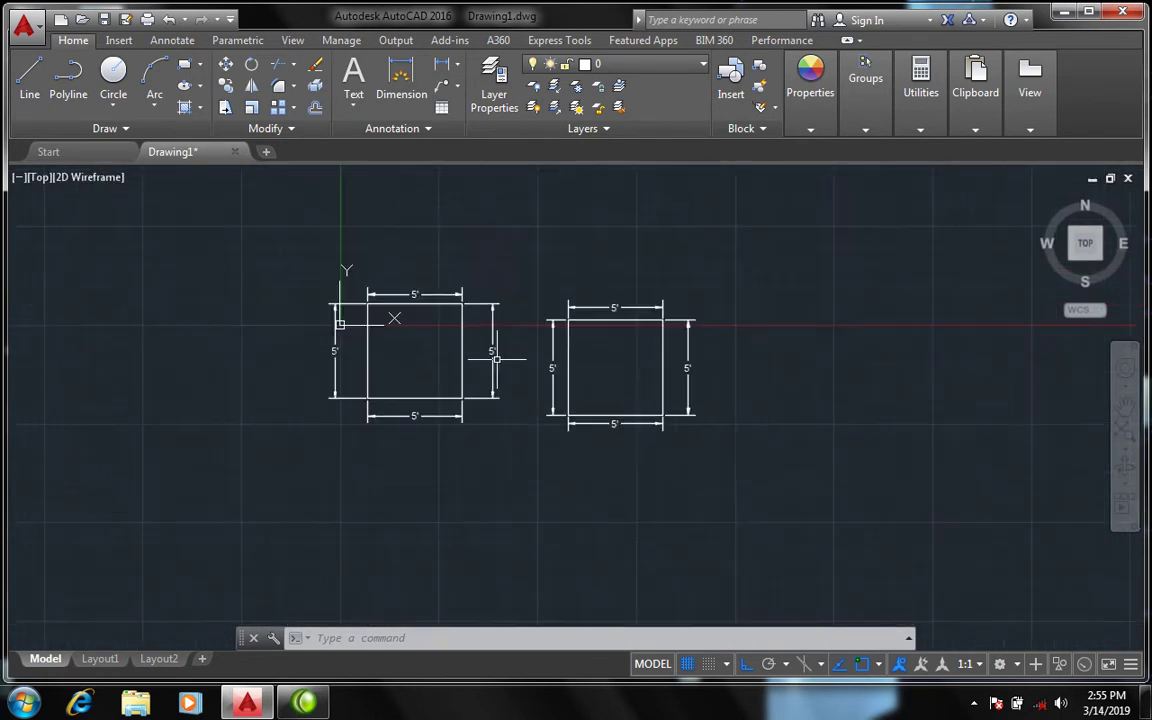
pyautogui.click(805, 476)
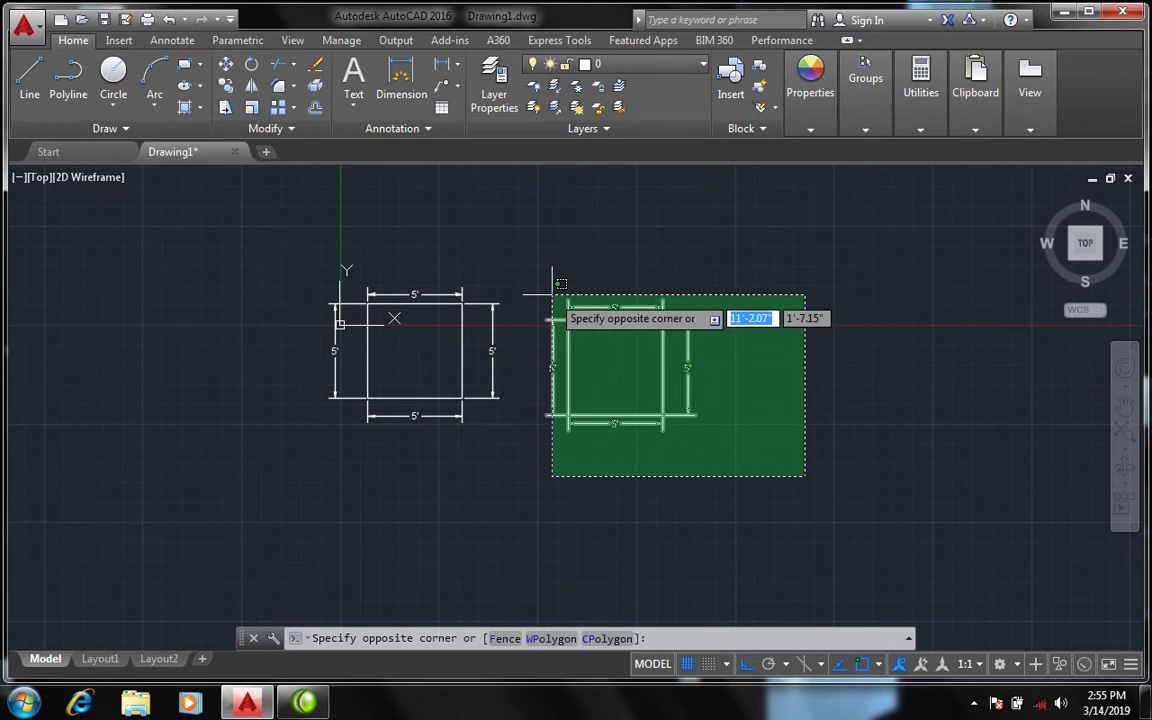
pyautogui.click(750, 310)
pyautogui.click(135, 503)
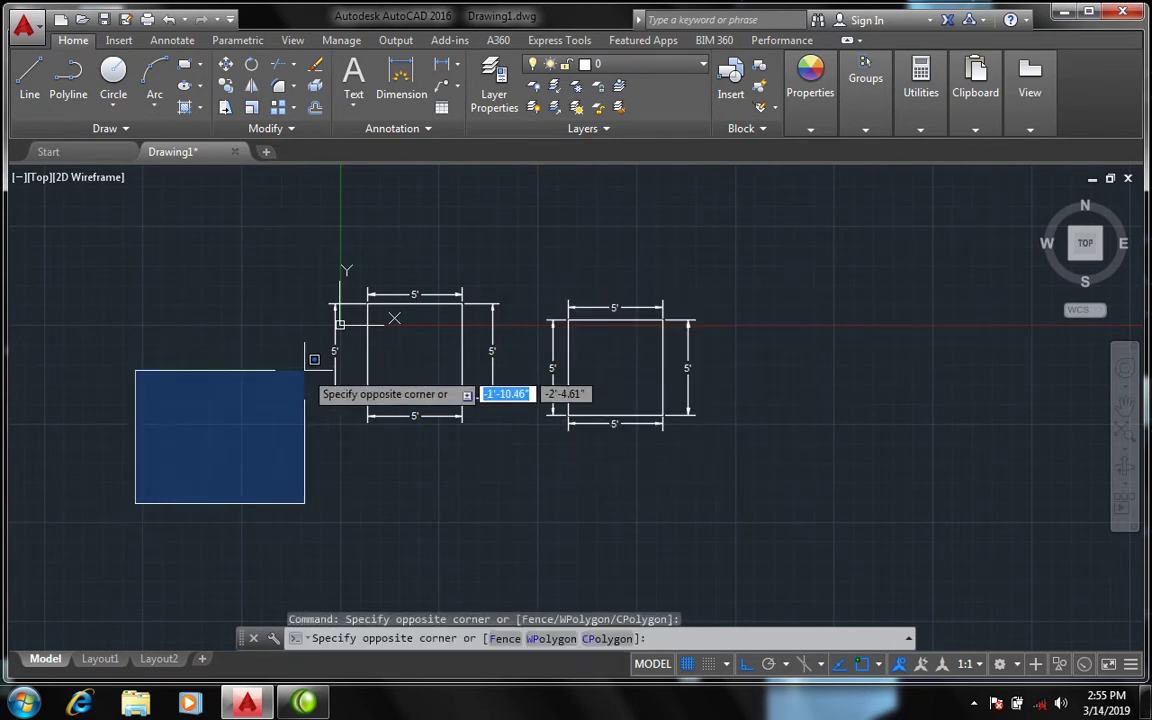
pyautogui.click(304, 370)
pyautogui.scroll(4, 506, 335)
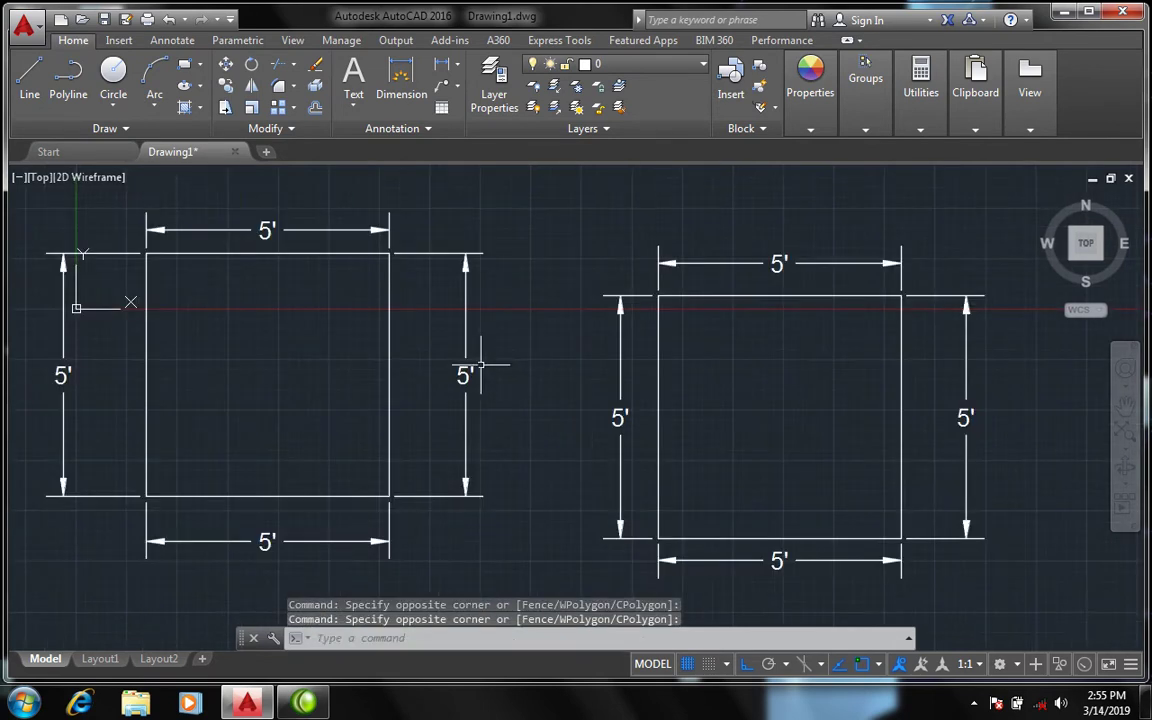
pyautogui.click(424, 372)
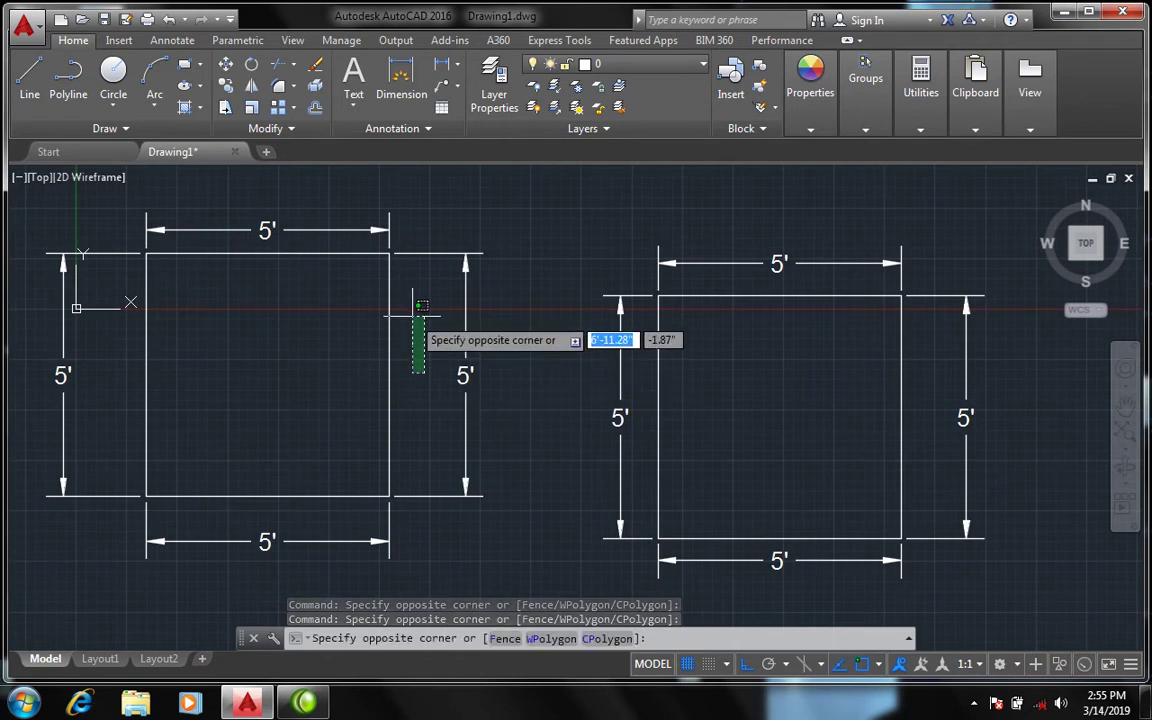
pyautogui.click(382, 316)
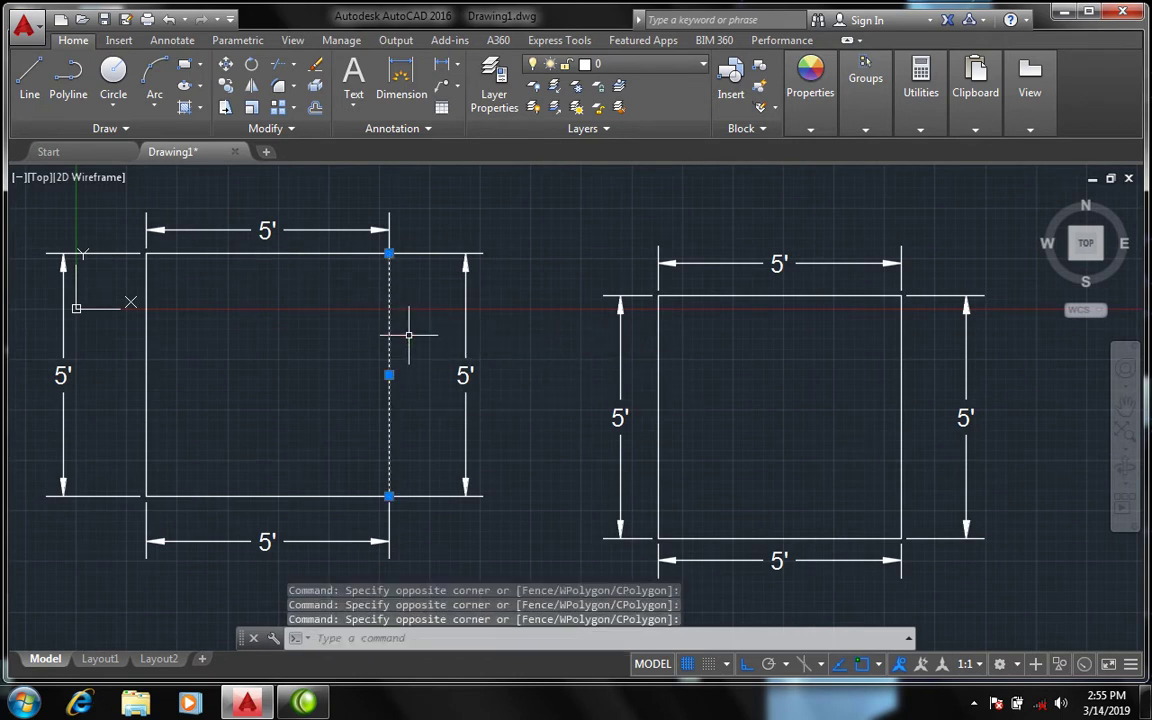
pyautogui.press('Escape')
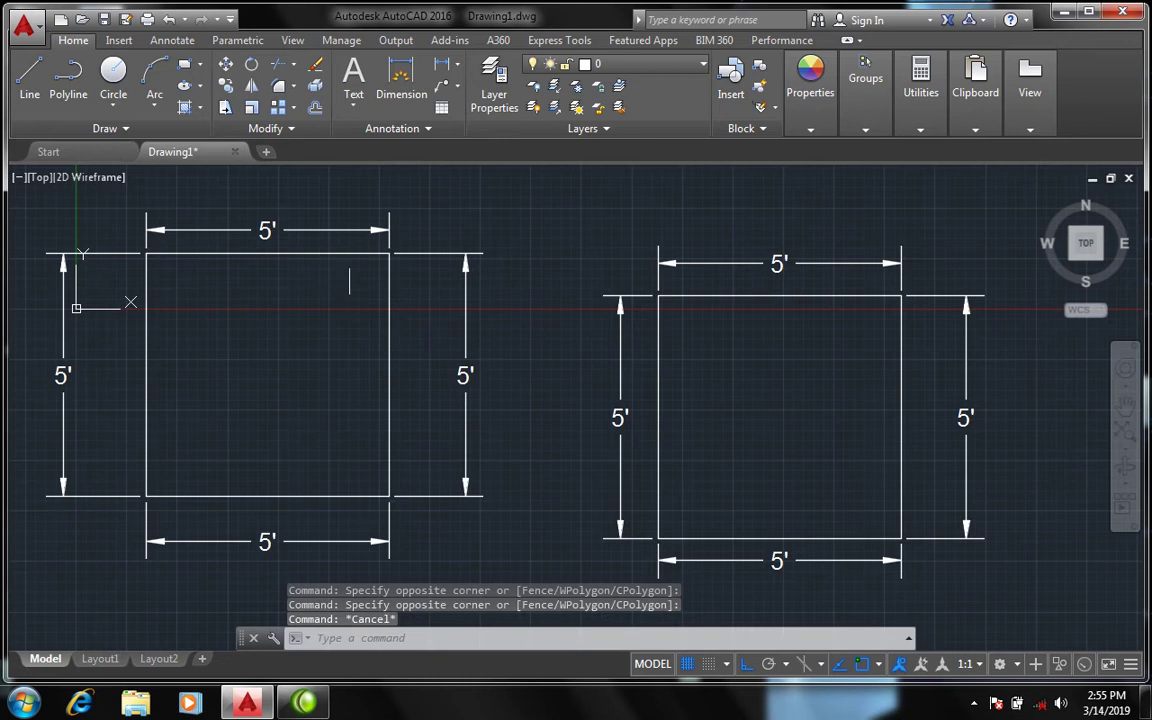
pyautogui.click(350, 238)
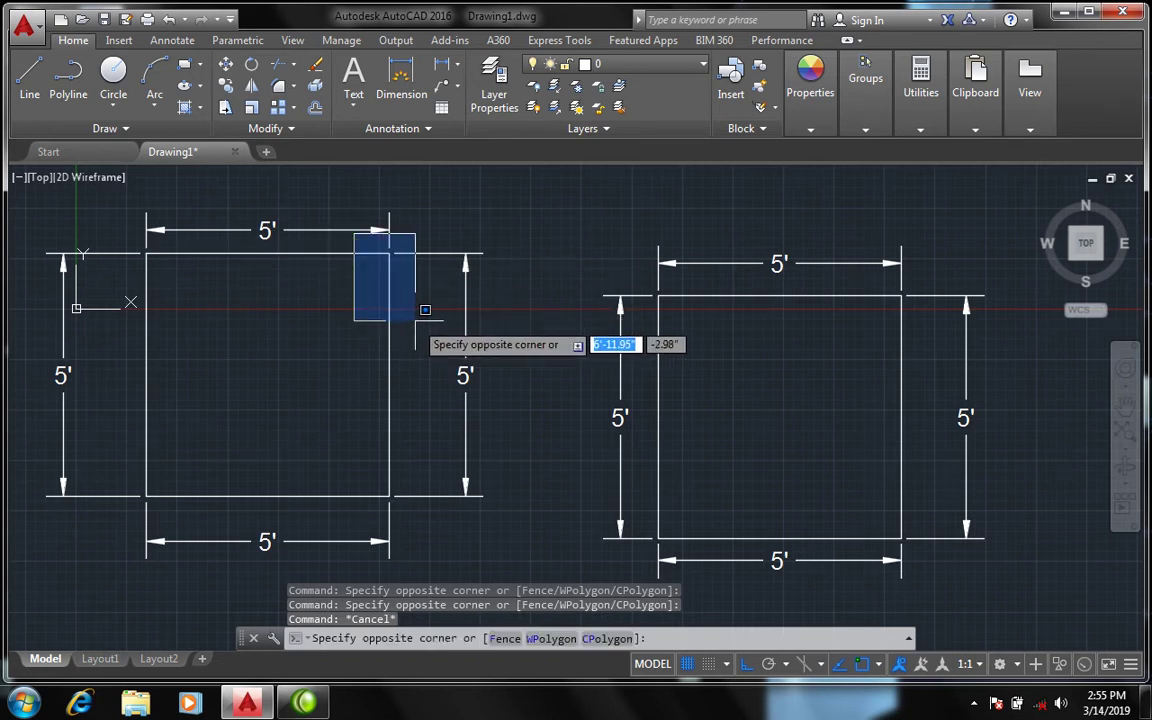
pyautogui.click(434, 497)
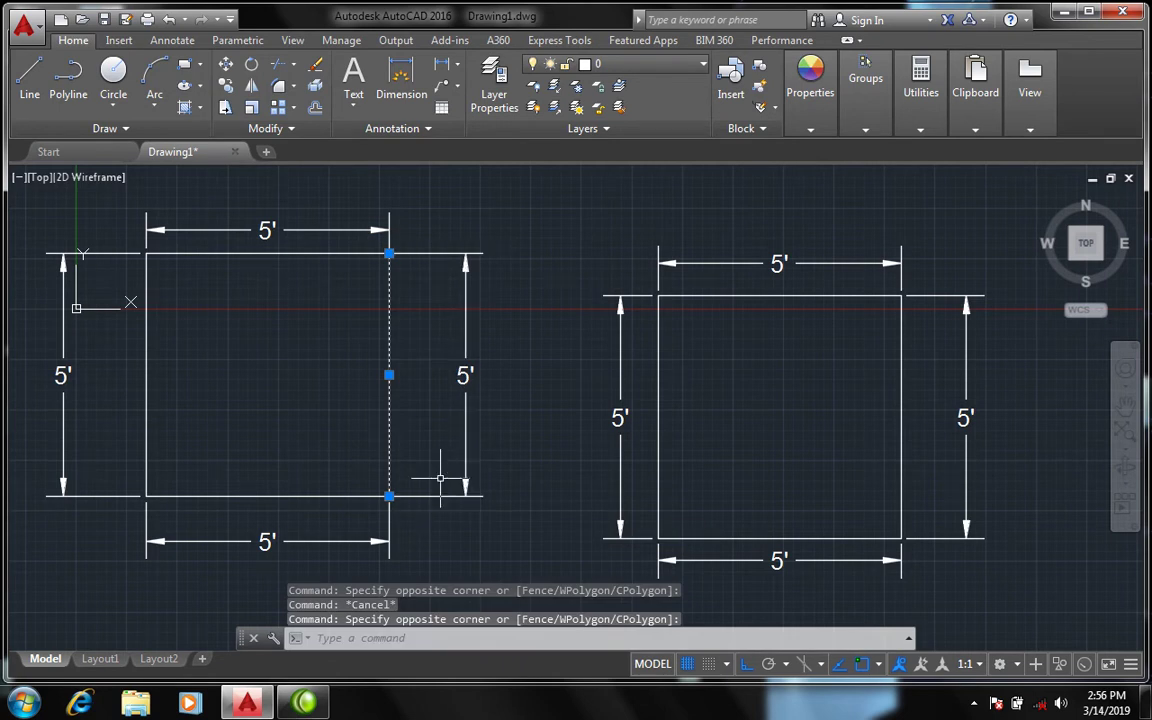
pyautogui.press('Escape')
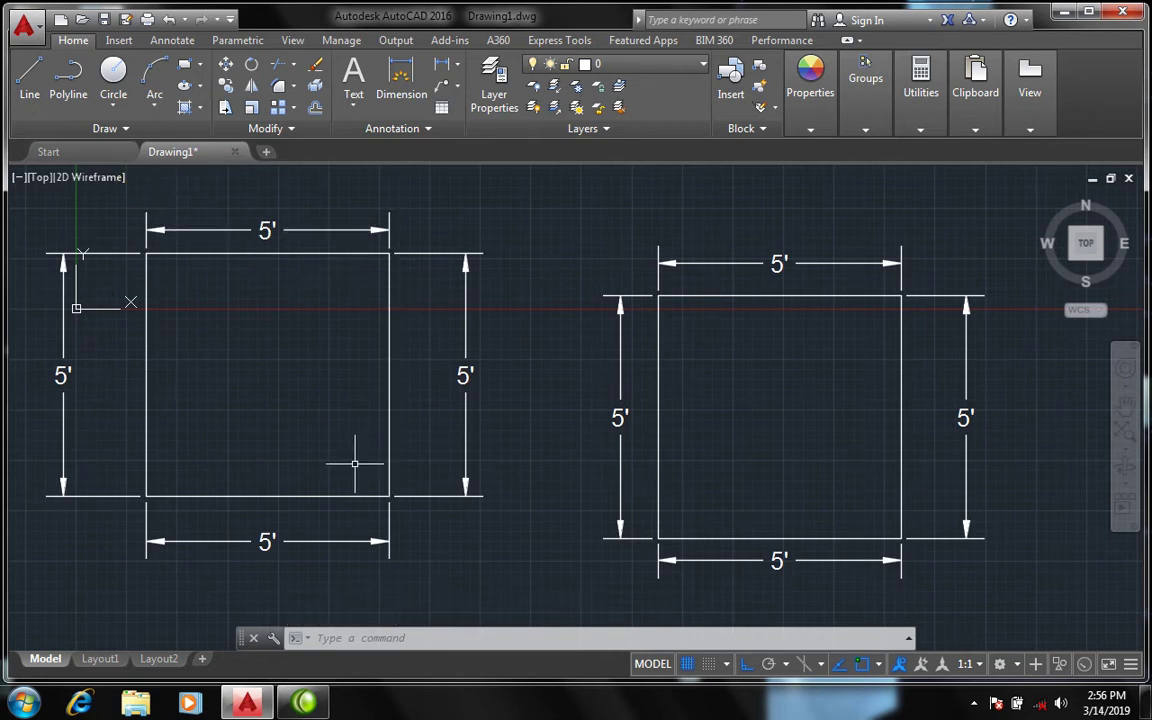
pyautogui.click(413, 385)
pyautogui.click(380, 330)
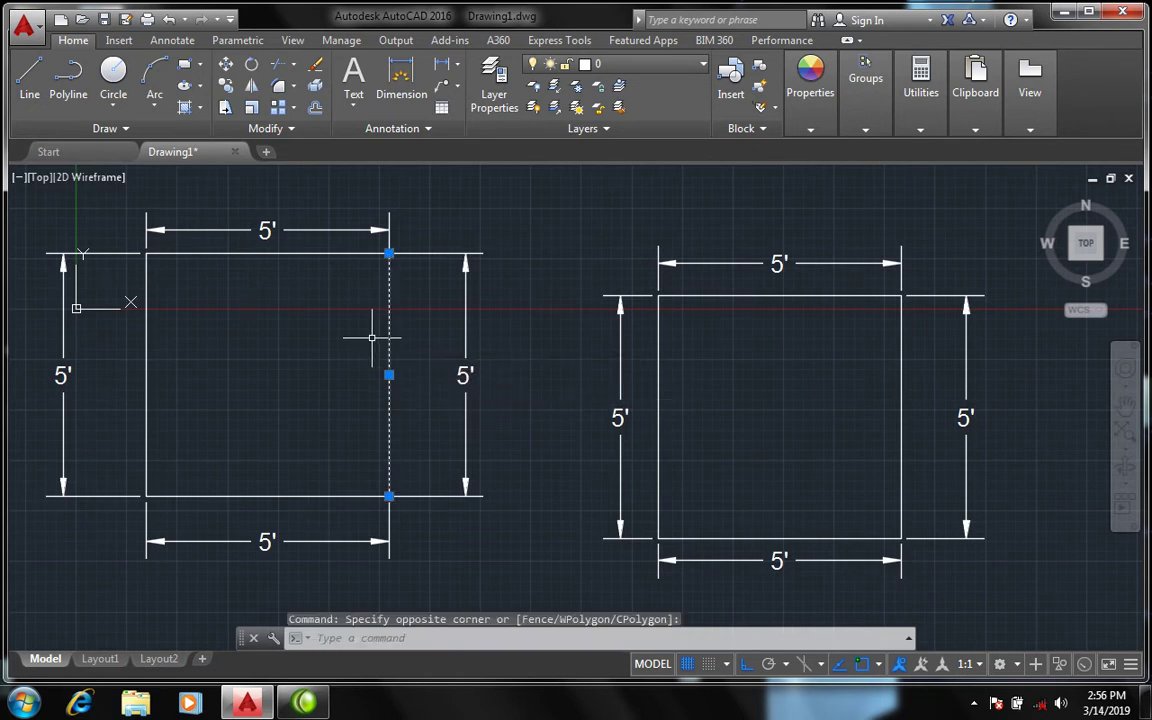
pyautogui.press('Escape')
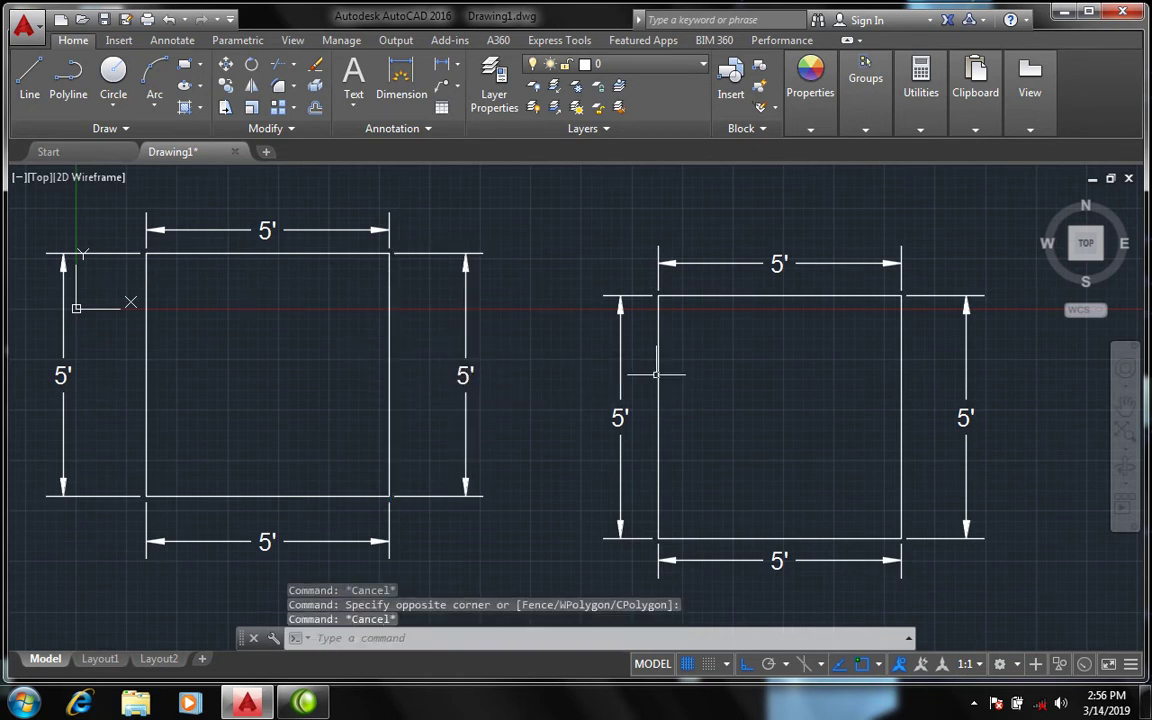
pyautogui.click(681, 369)
pyautogui.click(657, 338)
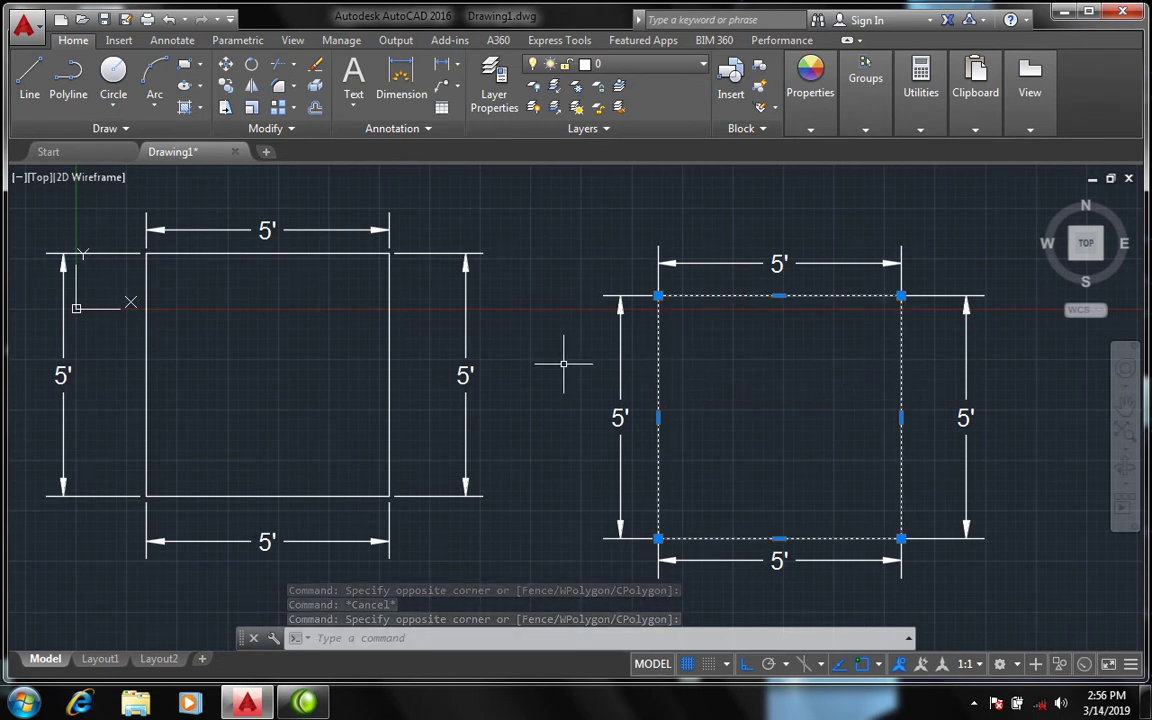
pyautogui.press('Escape')
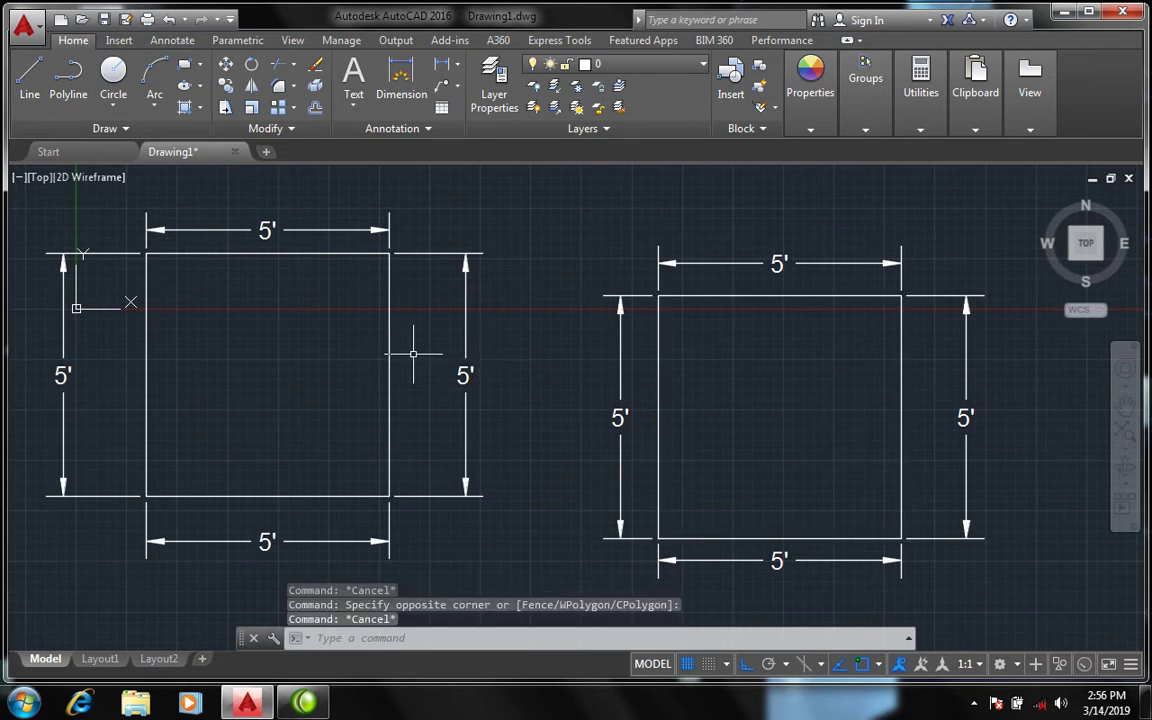
# Pan the view to clear empty space above the two squares and show the Circle drawing options
pyautogui.moveTo(391, 367); pyautogui.dragTo(352, 311, button='middle')
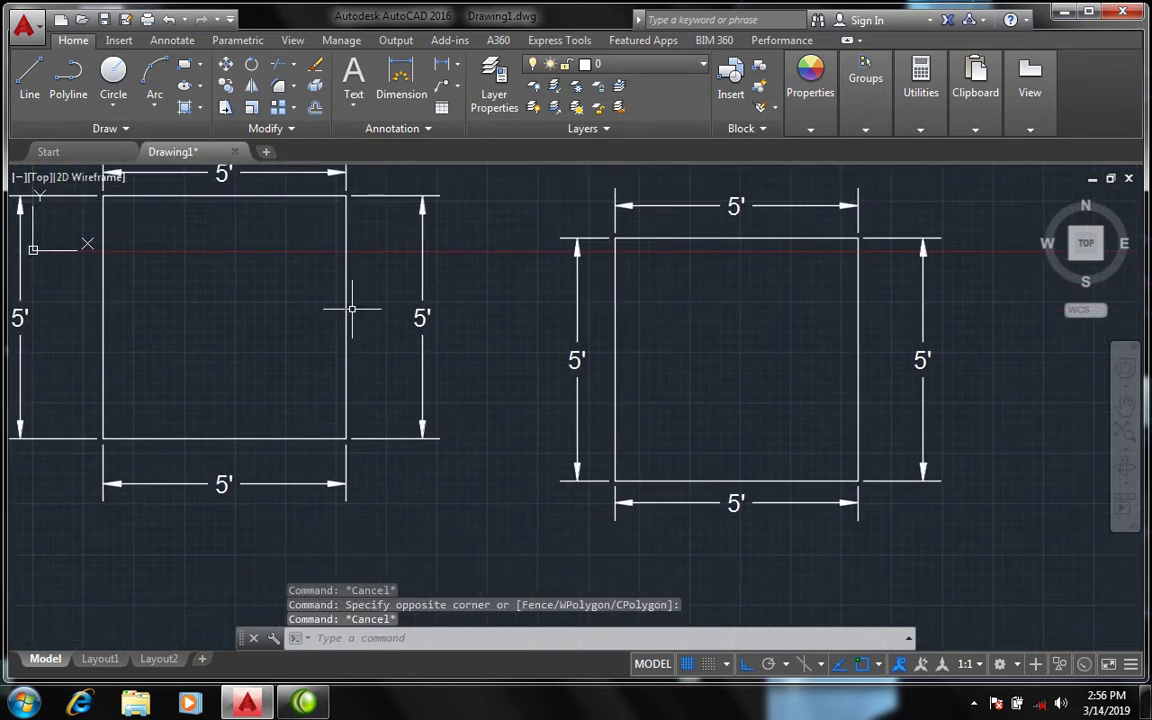
pyautogui.scroll(-2, 354, 313)
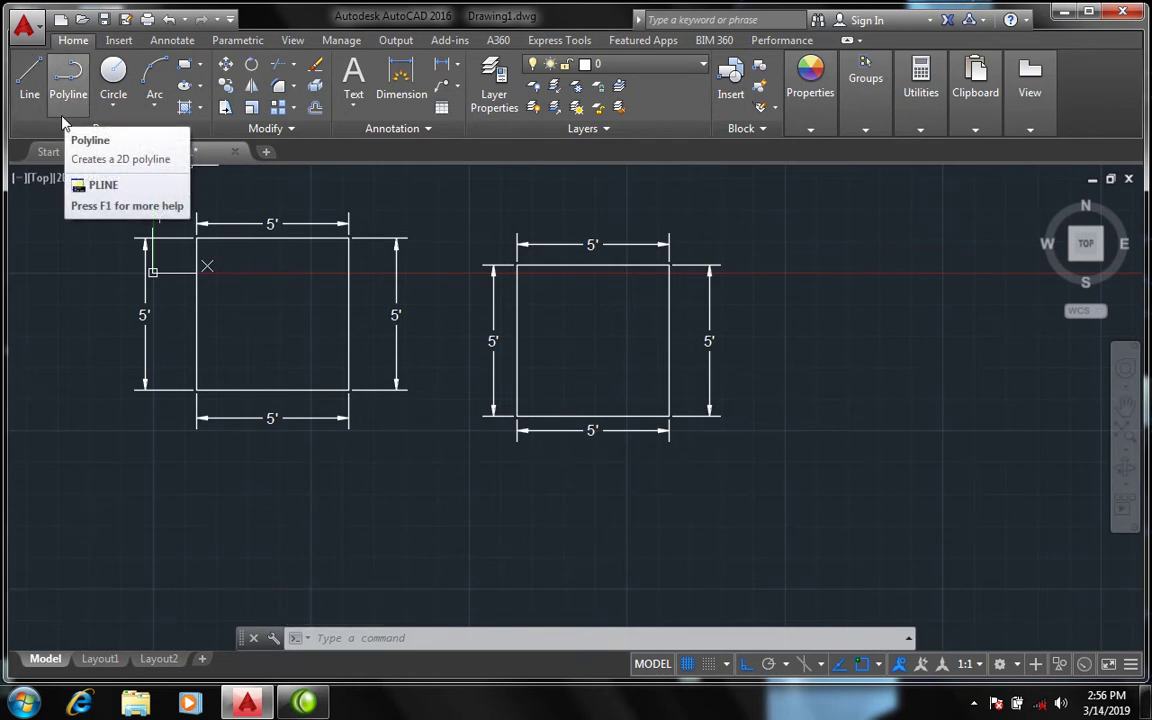
pyautogui.moveTo(248, 268); pyautogui.dragTo(264, 307, button='middle')
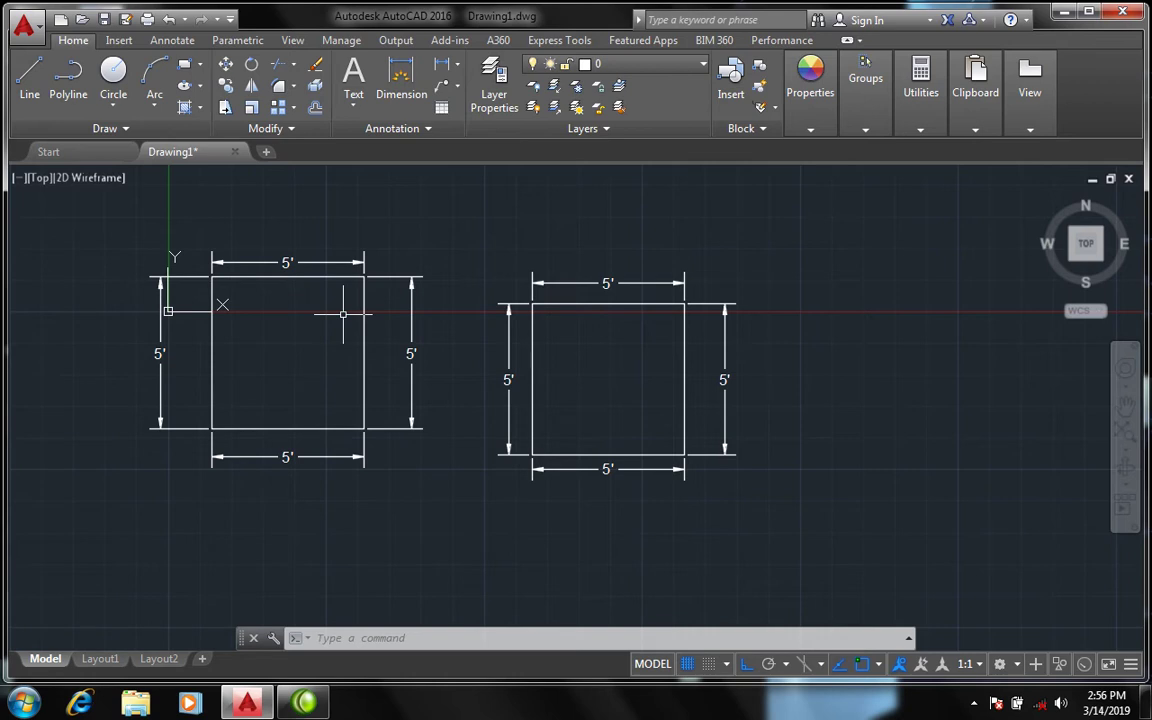
pyautogui.moveTo(453, 314); pyautogui.dragTo(384, 404, button='middle')
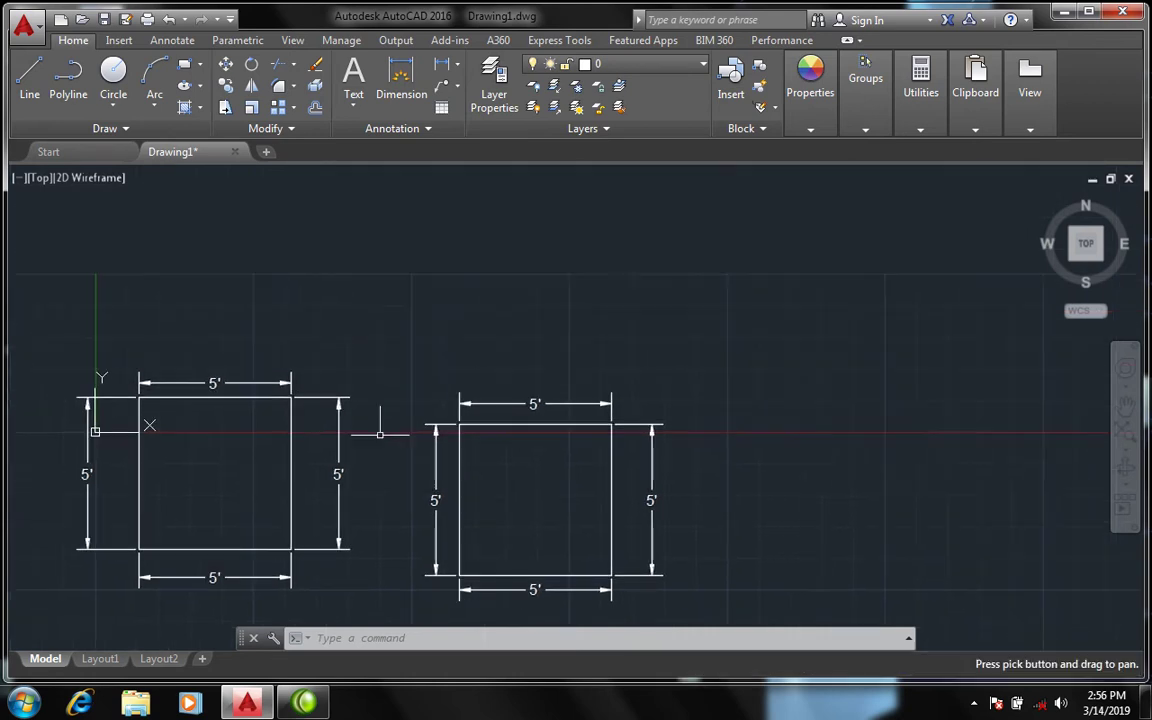
pyautogui.moveTo(452, 365); pyautogui.dragTo(357, 388, button='middle')
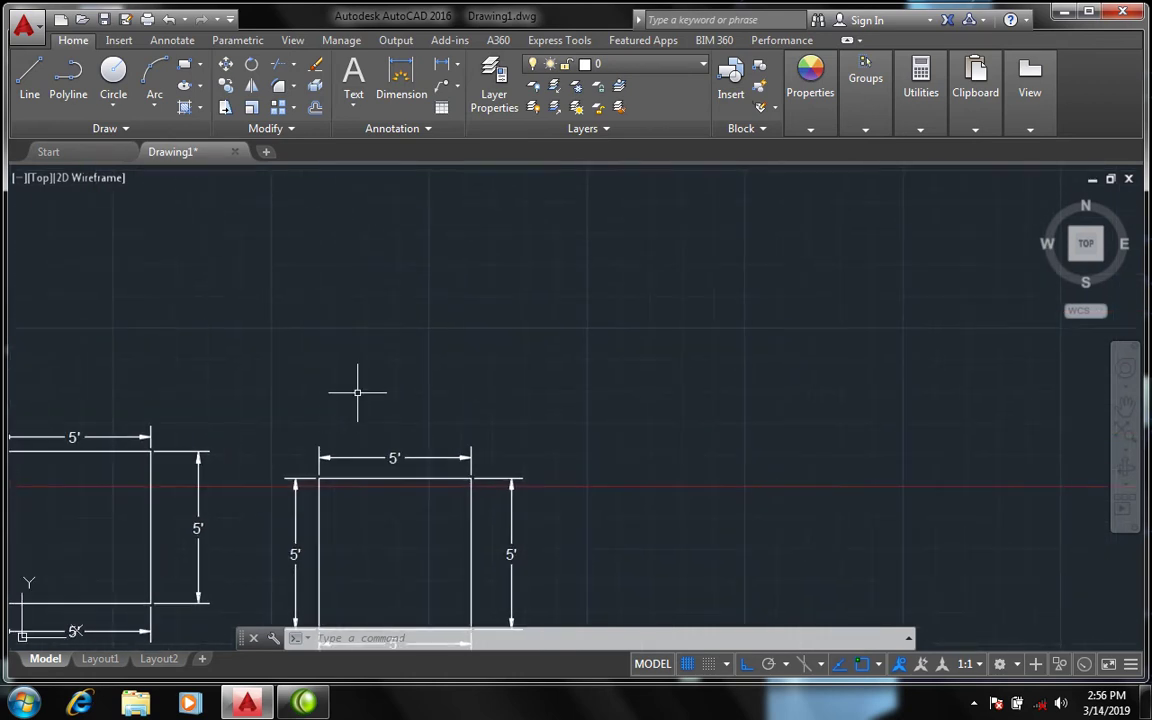
pyautogui.click(114, 106)
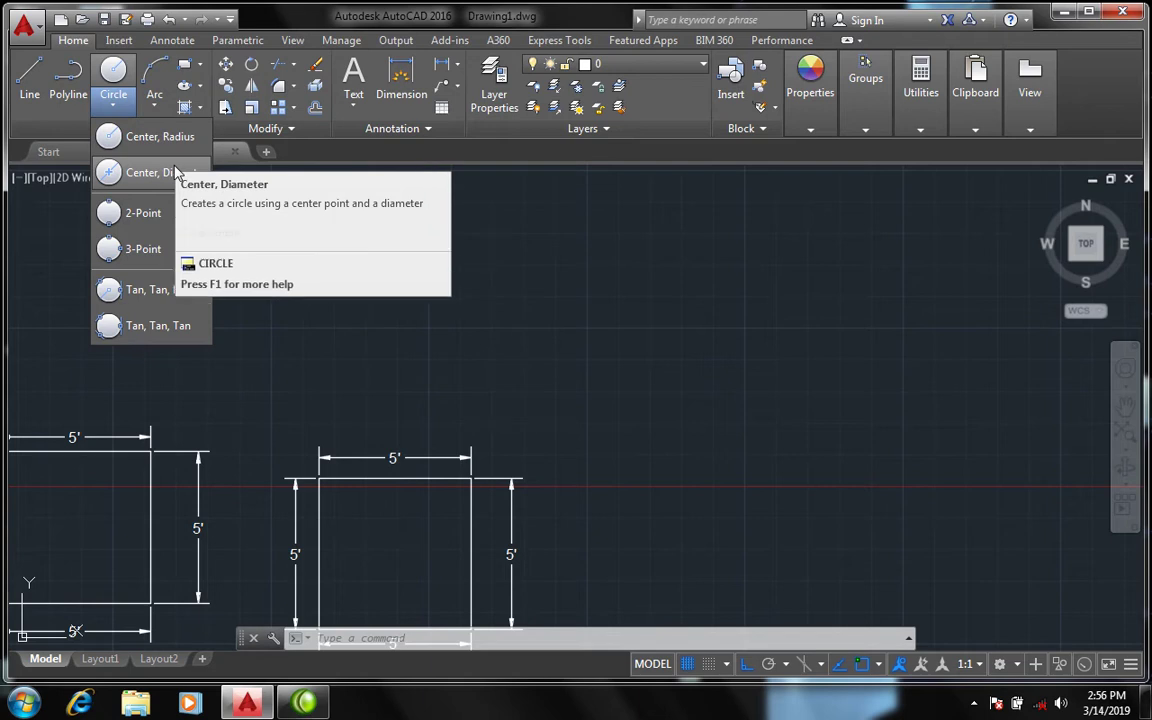
# Draw a Center-Radius circle of radius 6 above the squares, zoom in on it, and start DIST
pyautogui.click(152, 133)
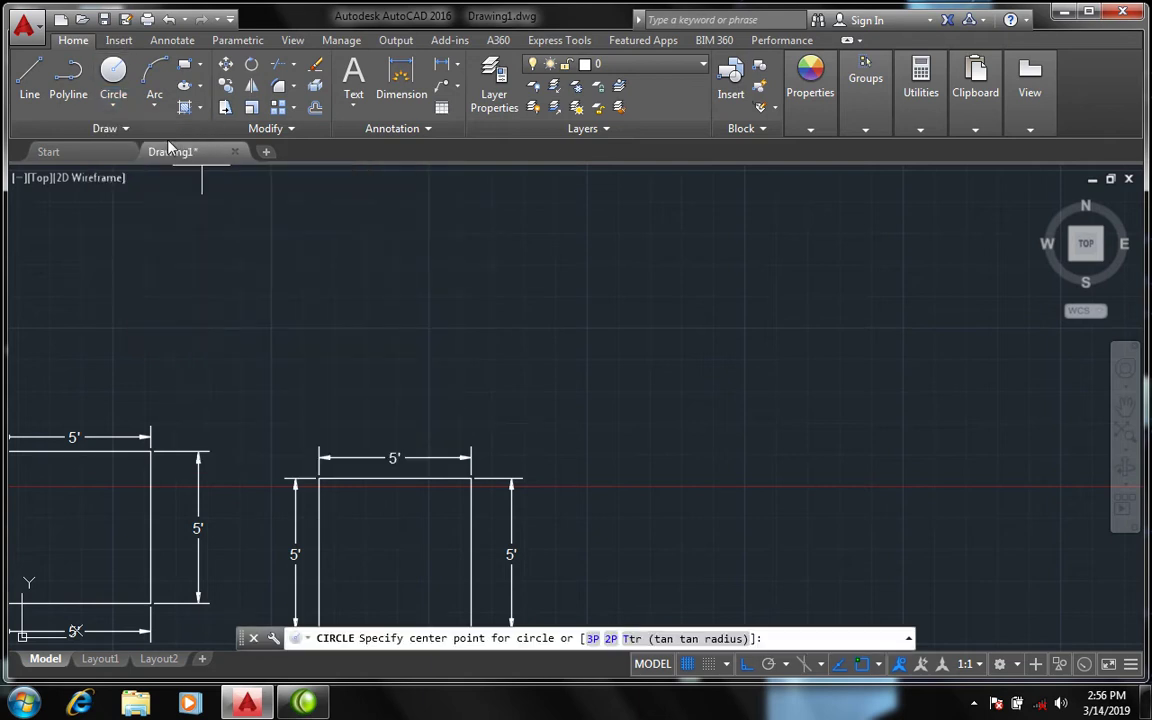
pyautogui.click(418, 288)
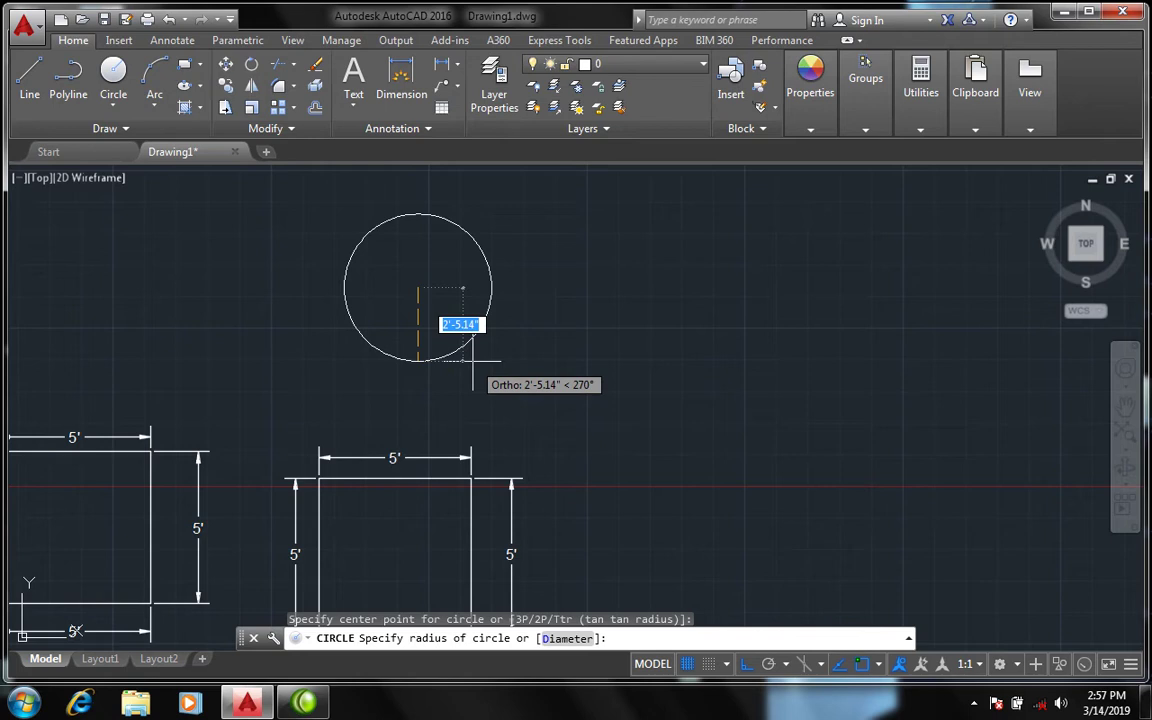
pyautogui.write('6')
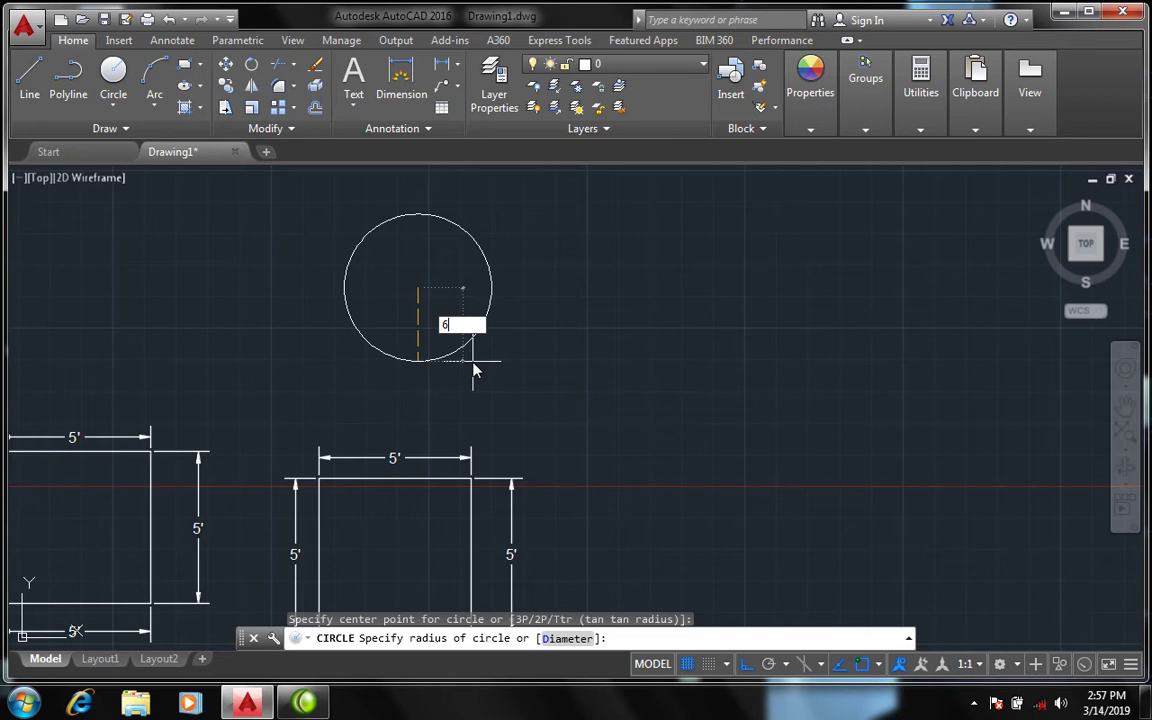
pyautogui.press('Return')
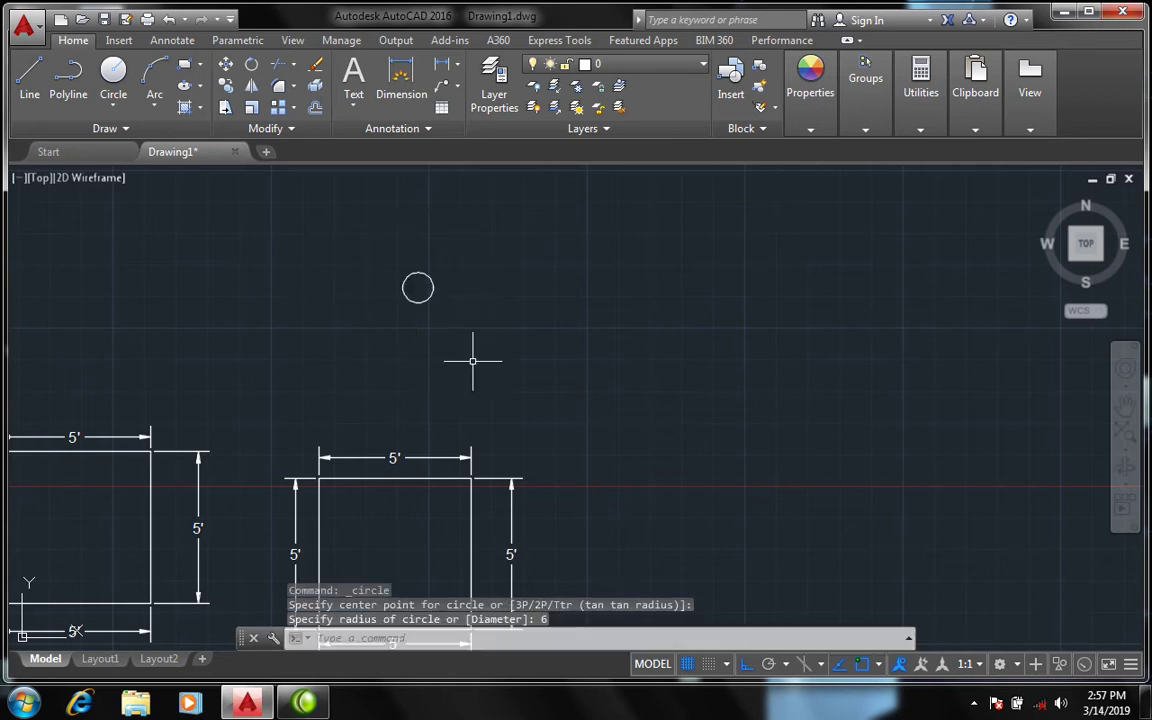
pyautogui.scroll(4, 403, 271)
pyautogui.scroll(4, 458, 296)
pyautogui.moveTo(458, 296); pyautogui.dragTo(388, 312, button='middle')
pyautogui.scroll(2, 418, 343)
pyautogui.scroll(-2, 418, 343)
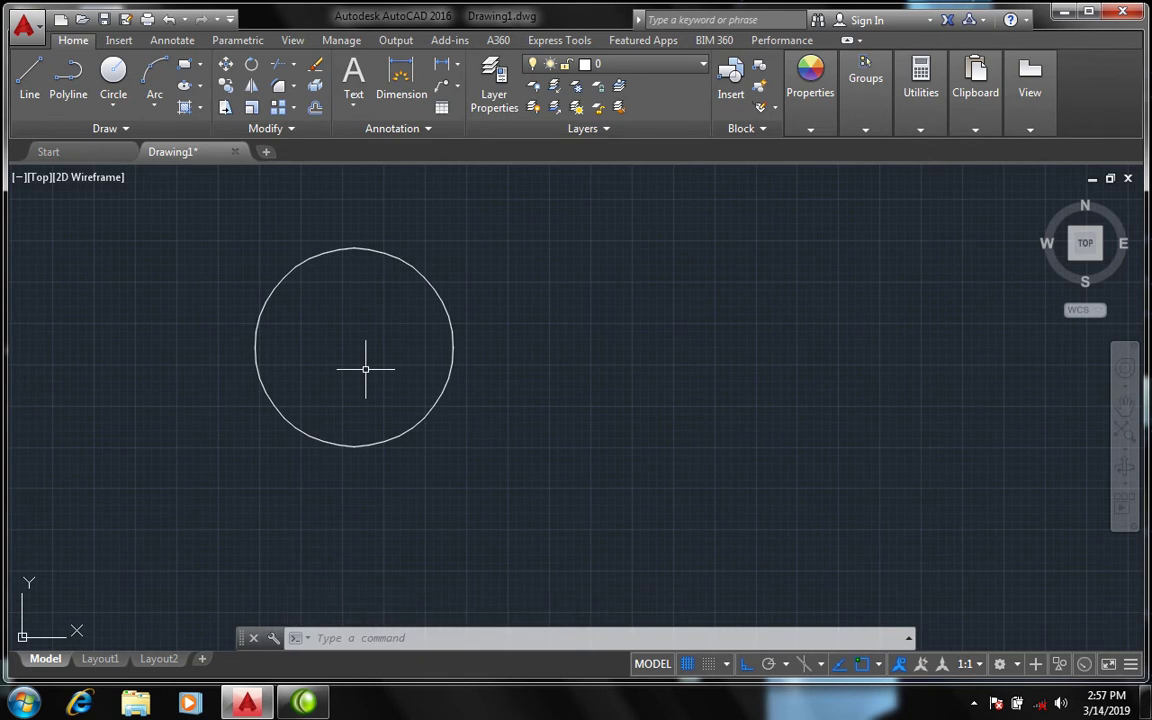
pyautogui.write('di')
pyautogui.press('Return')
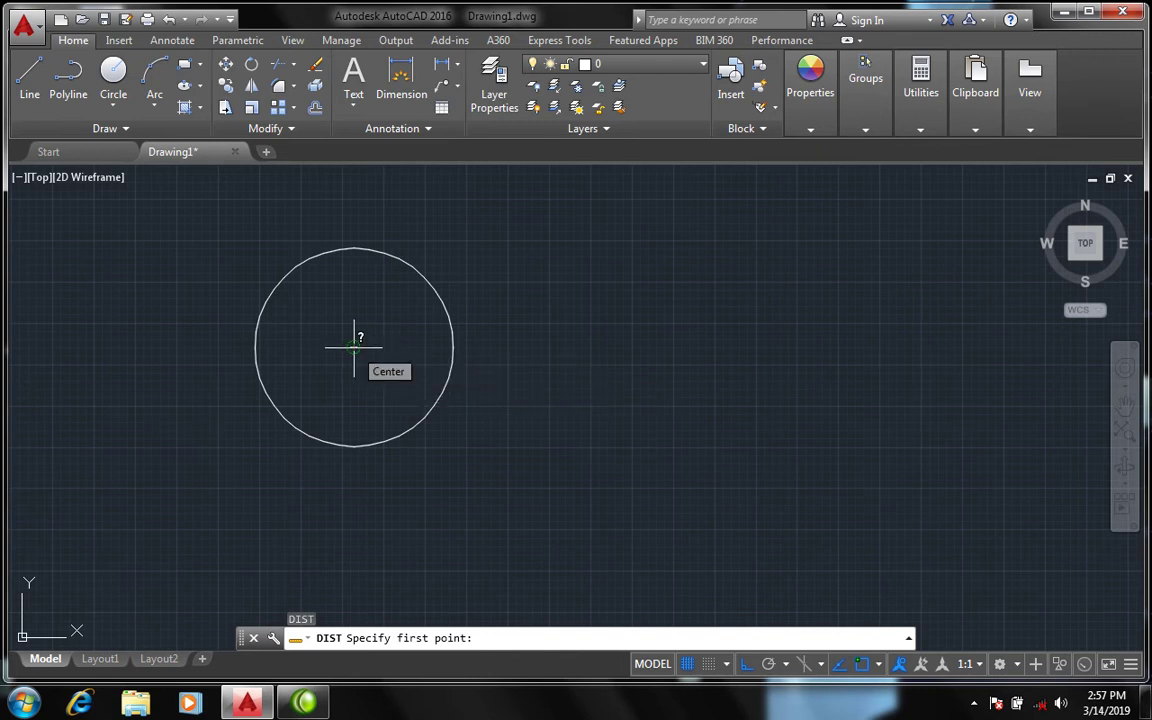
# Measure from the circle's centre toward its edge, cancel, and bring up the snap options
pyautogui.click(353, 347)
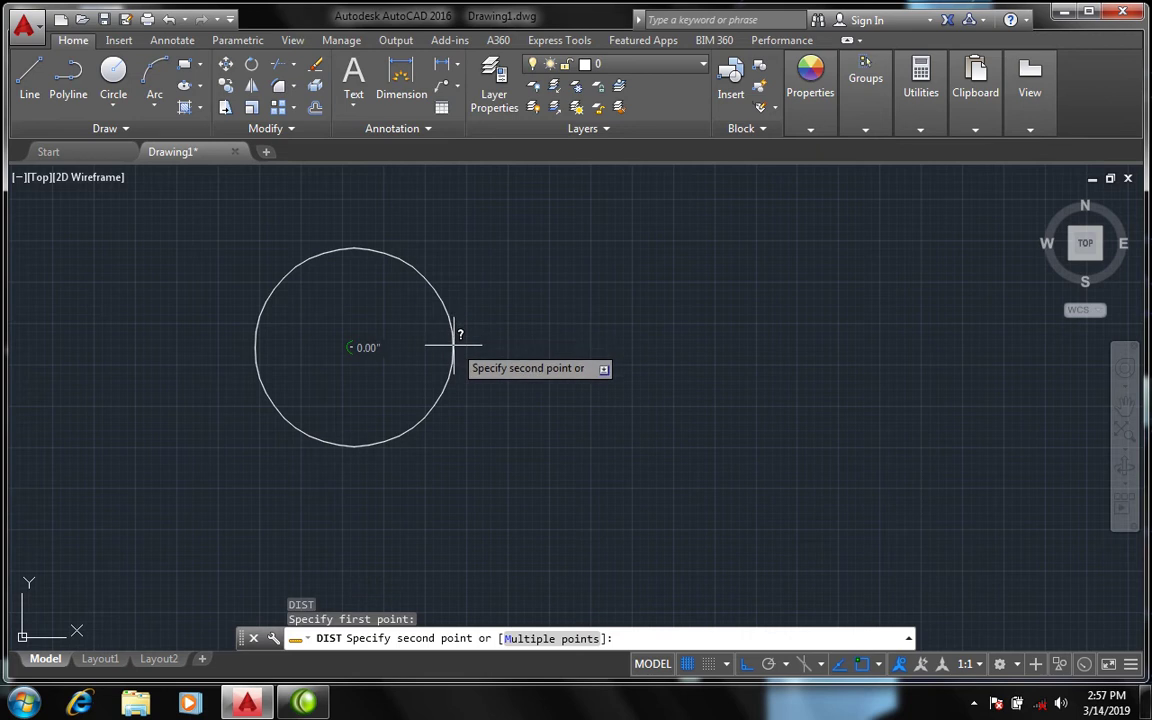
pyautogui.scroll(-2, 455, 340)
pyautogui.scroll(1, 455, 349)
pyautogui.scroll(2, 450, 345)
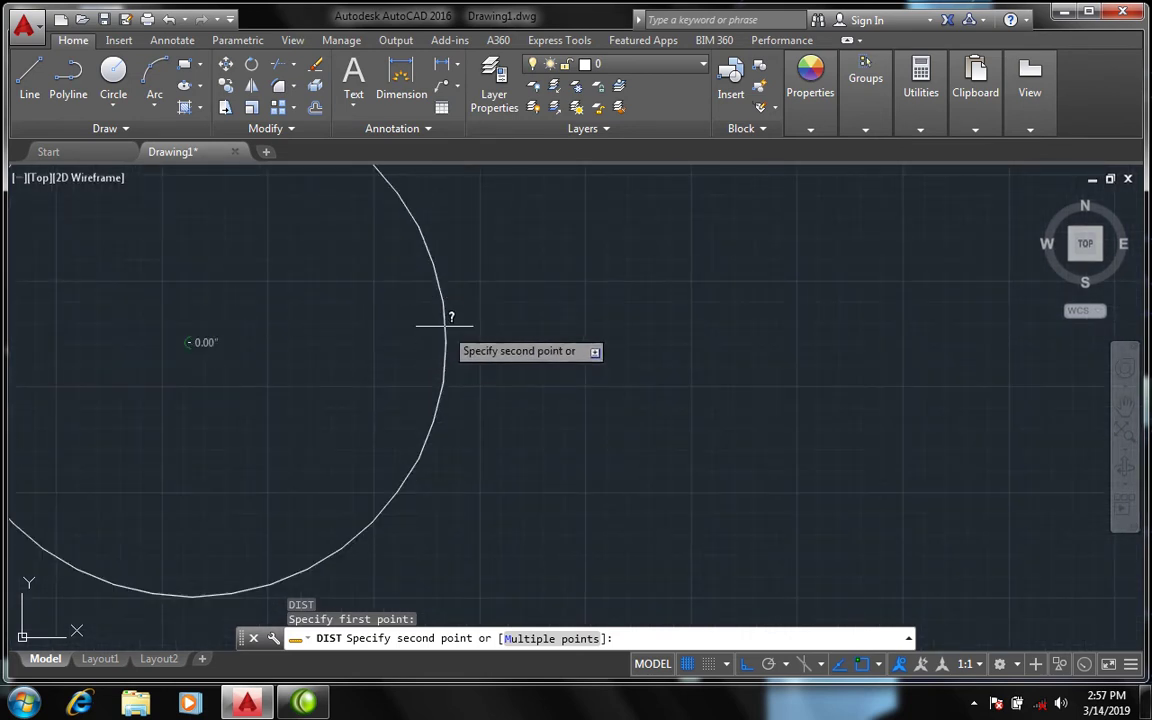
pyautogui.press('Escape')
pyautogui.scroll(-2, 443, 341)
pyautogui.scroll(-2, 470, 404)
pyautogui.click(726, 664)
# Turn on all point cloud snaps and all object snap modes in Drafting Settings
pyautogui.click(735, 648)
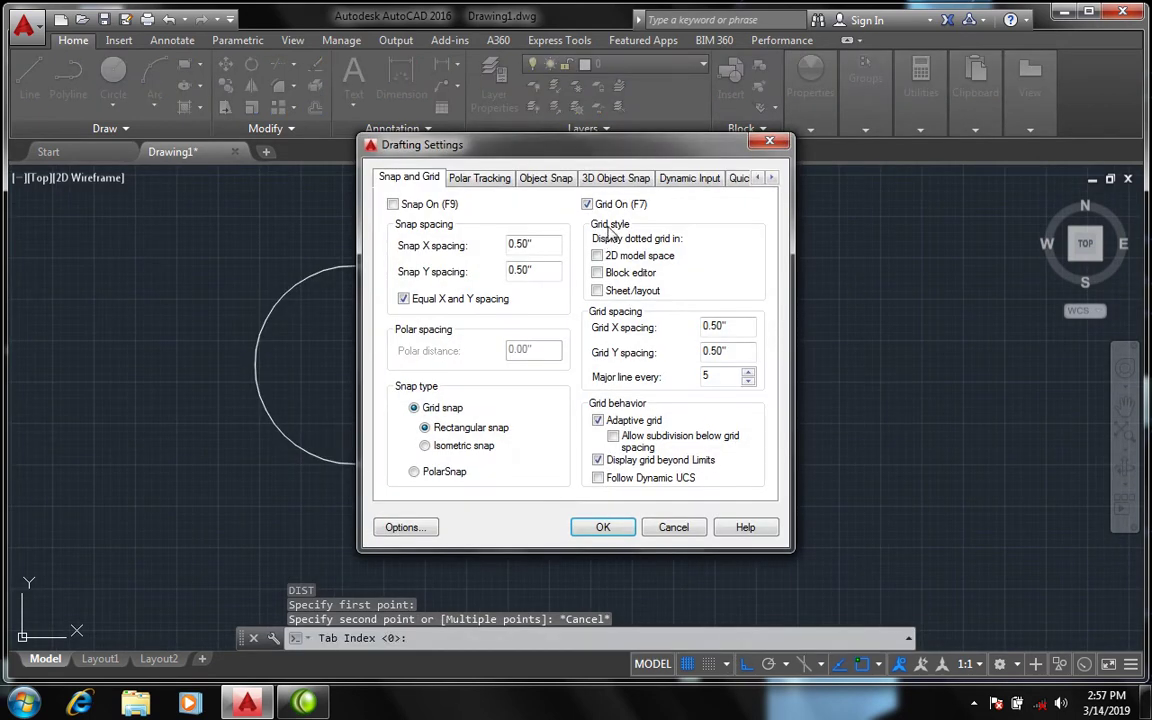
pyautogui.click(612, 185)
pyautogui.click(664, 446)
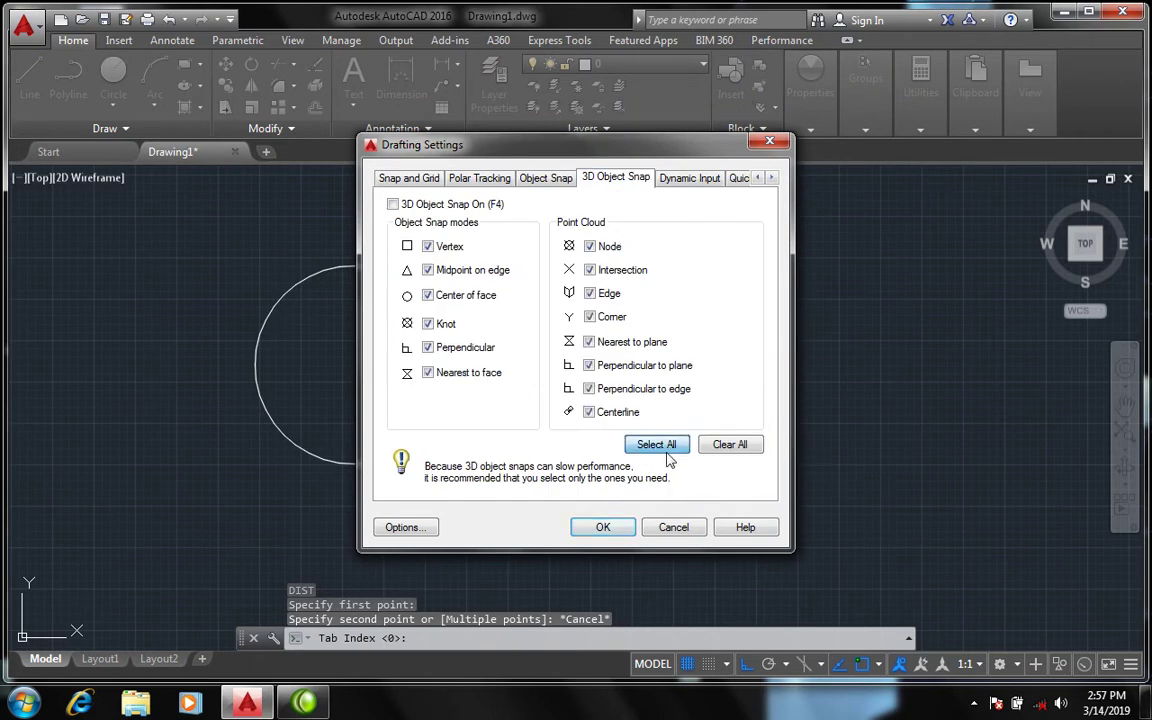
pyautogui.click(605, 528)
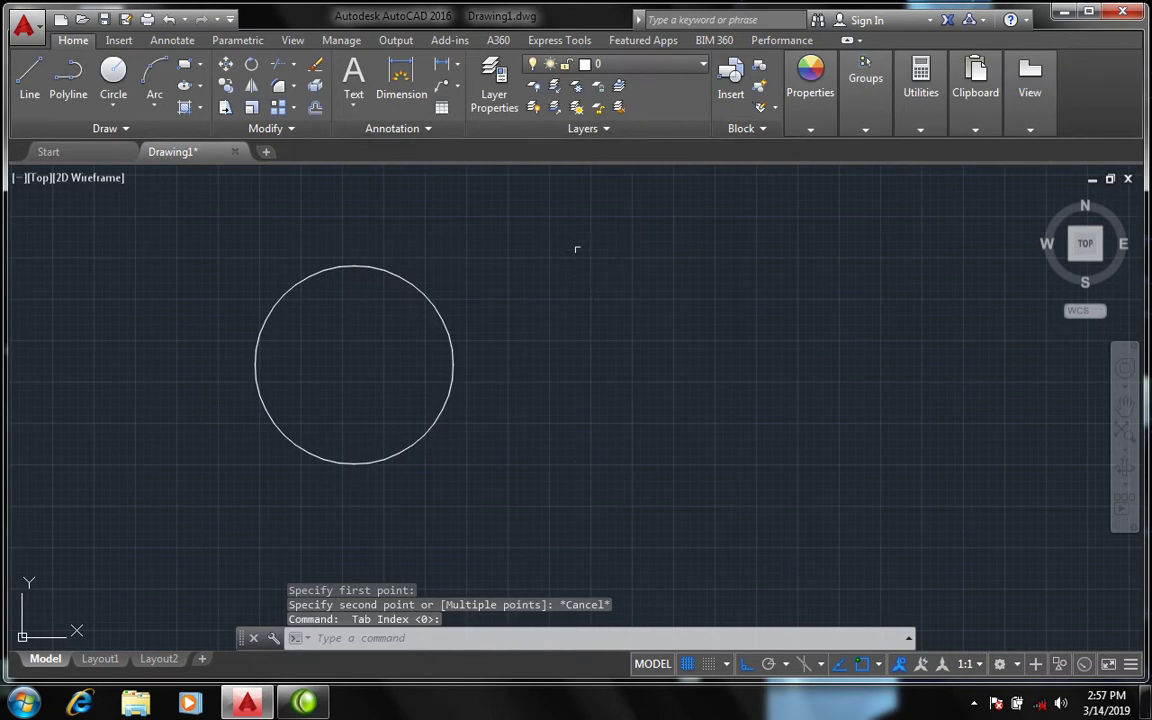
pyautogui.click(726, 663)
pyautogui.click(740, 637)
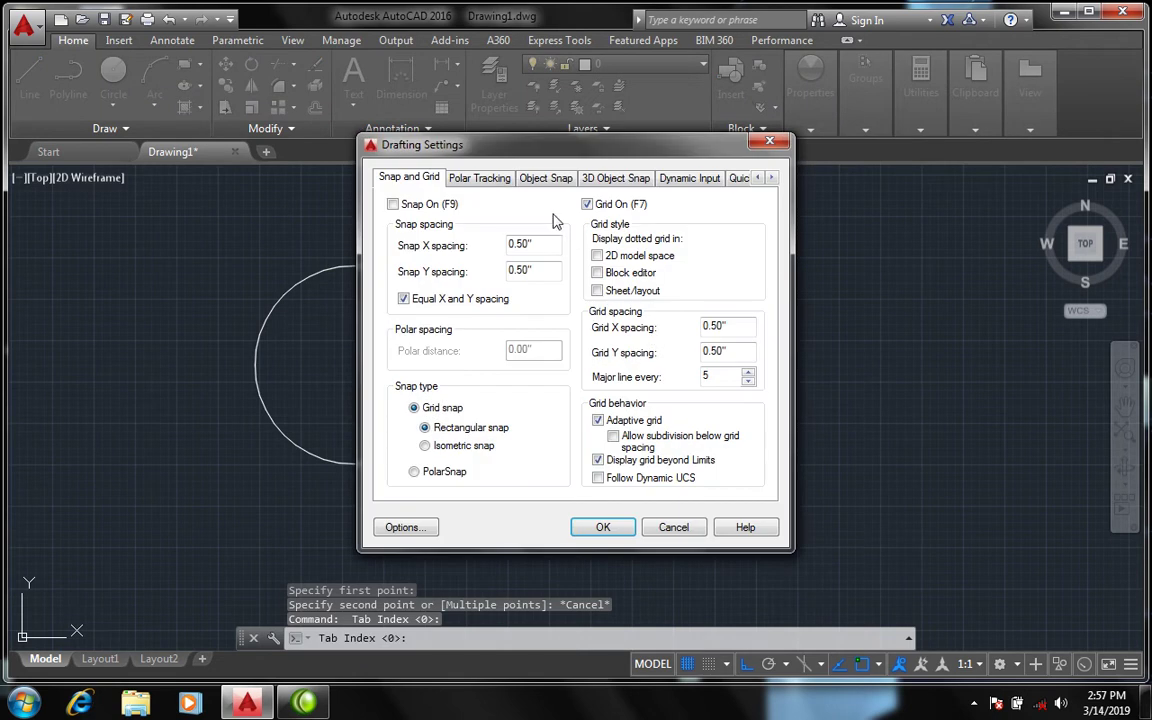
pyautogui.click(546, 179)
pyautogui.click(722, 245)
pyautogui.click(610, 530)
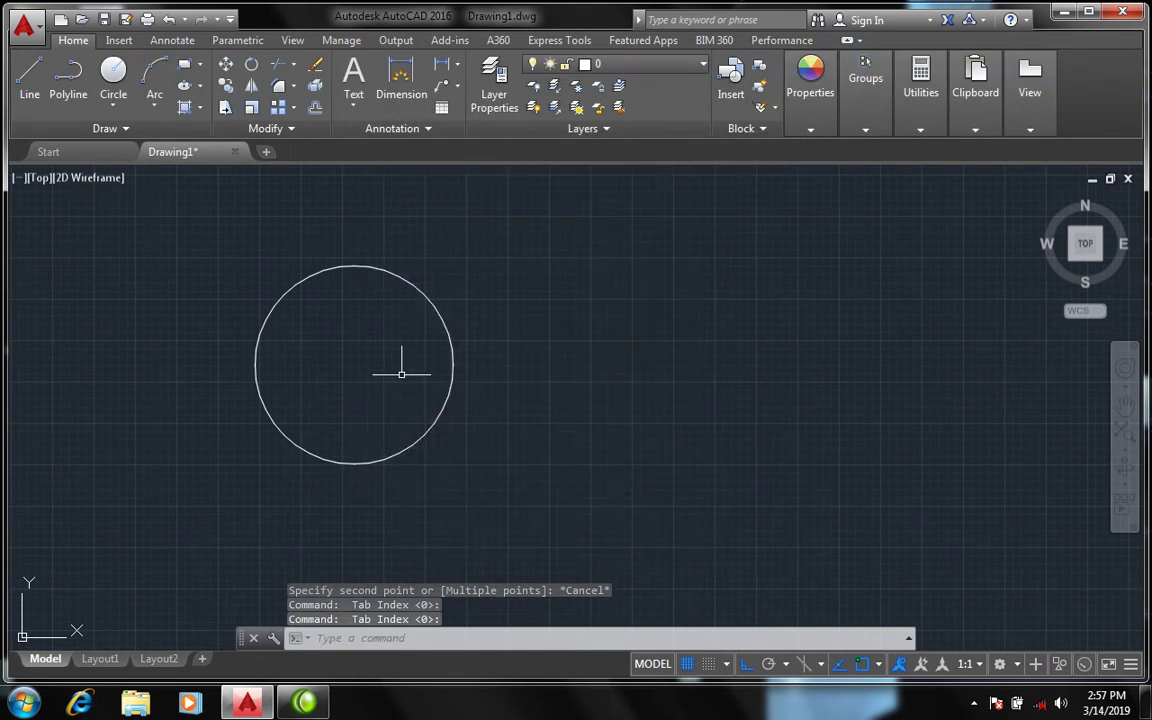
# Measure the circle's centre-to-edge distance with DIST to confirm 6.00"
pyautogui.write('di')
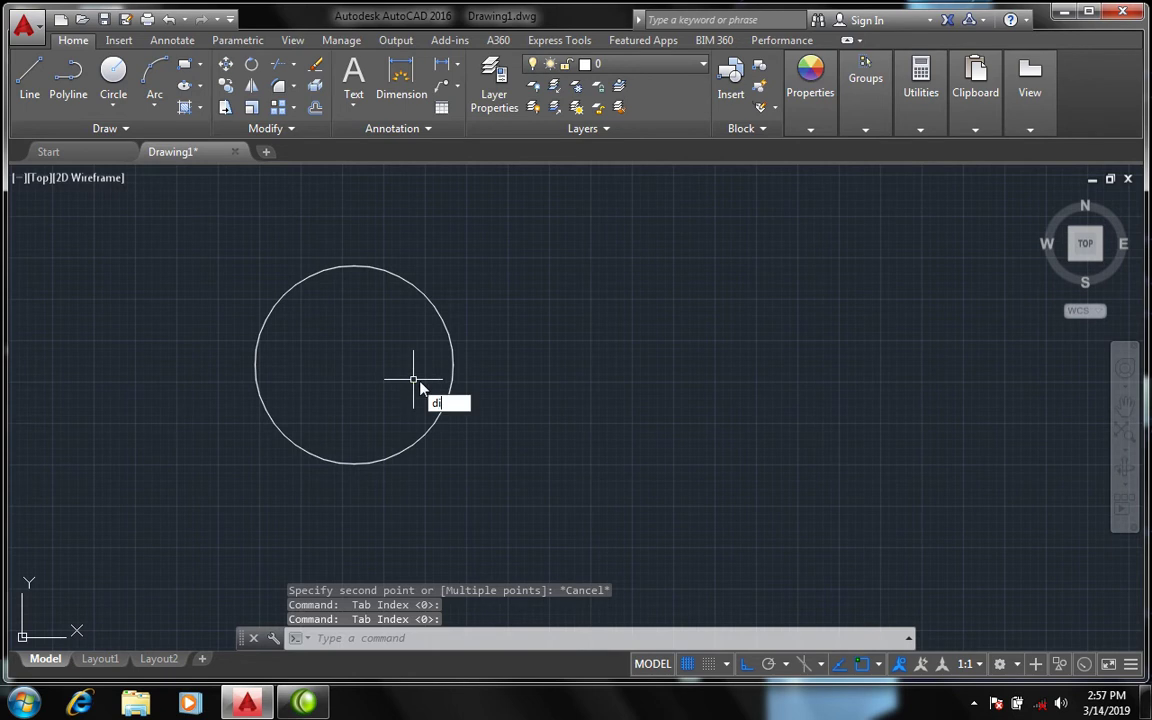
pyautogui.press('Return')
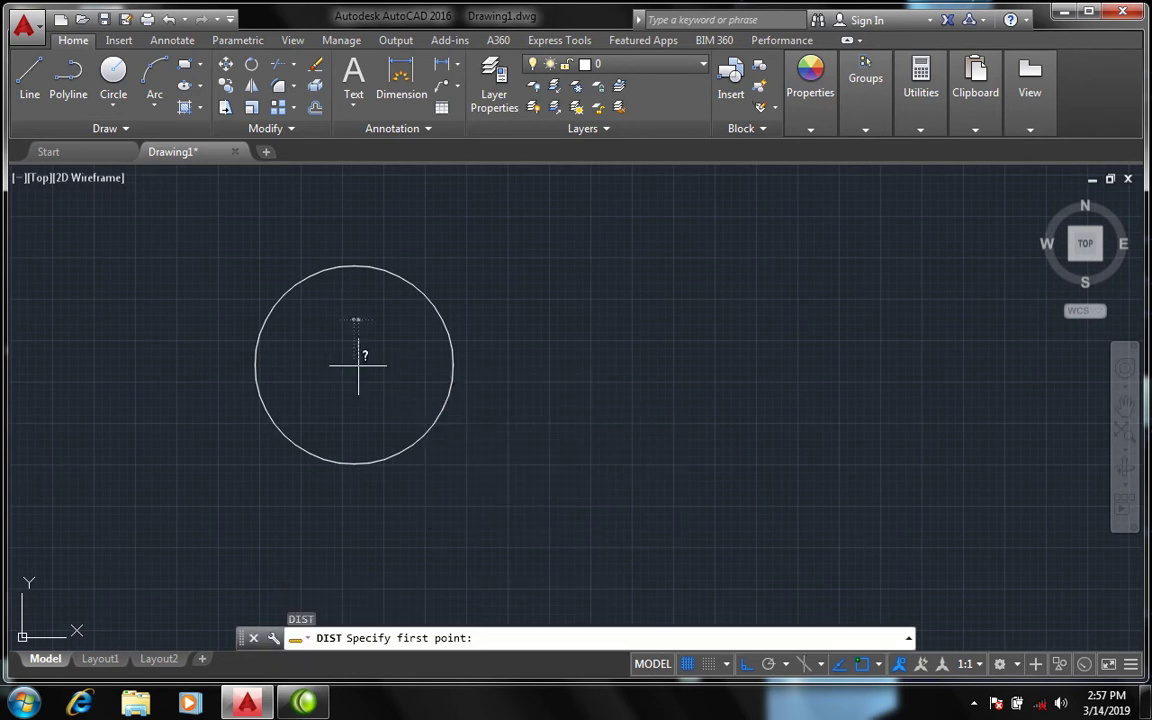
pyautogui.click(354, 364)
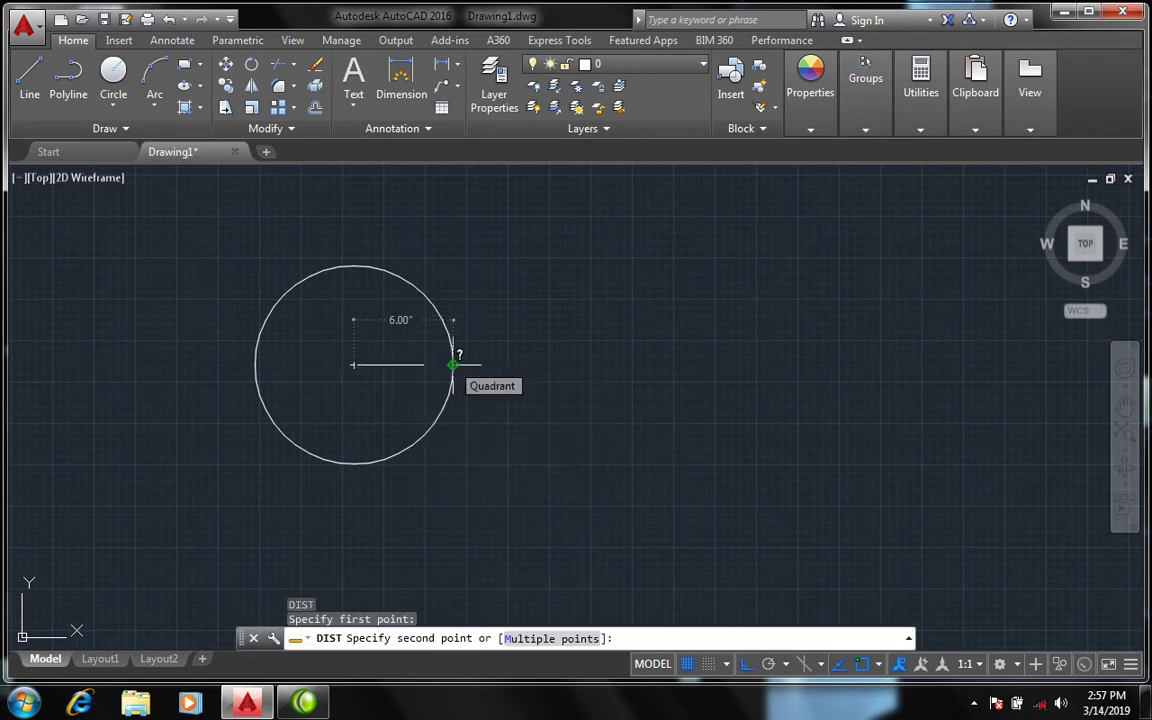
pyautogui.scroll(2, 453, 364)
pyautogui.scroll(2, 455, 362)
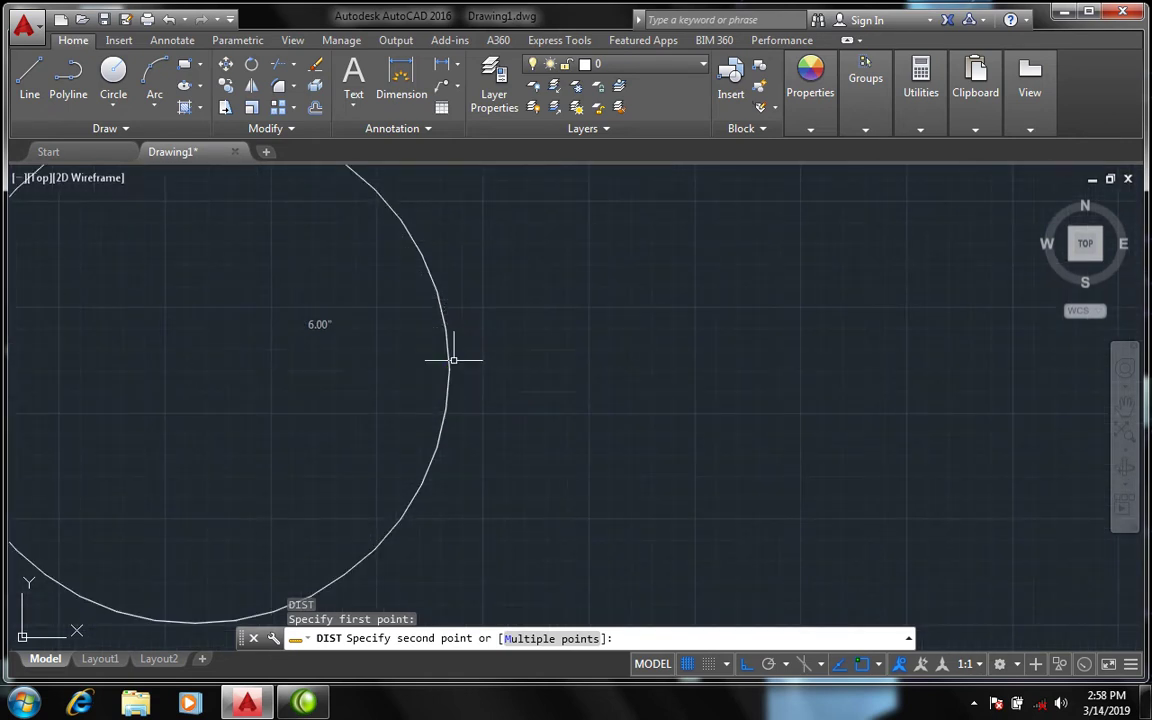
pyautogui.press('Escape')
pyautogui.click(401, 80)
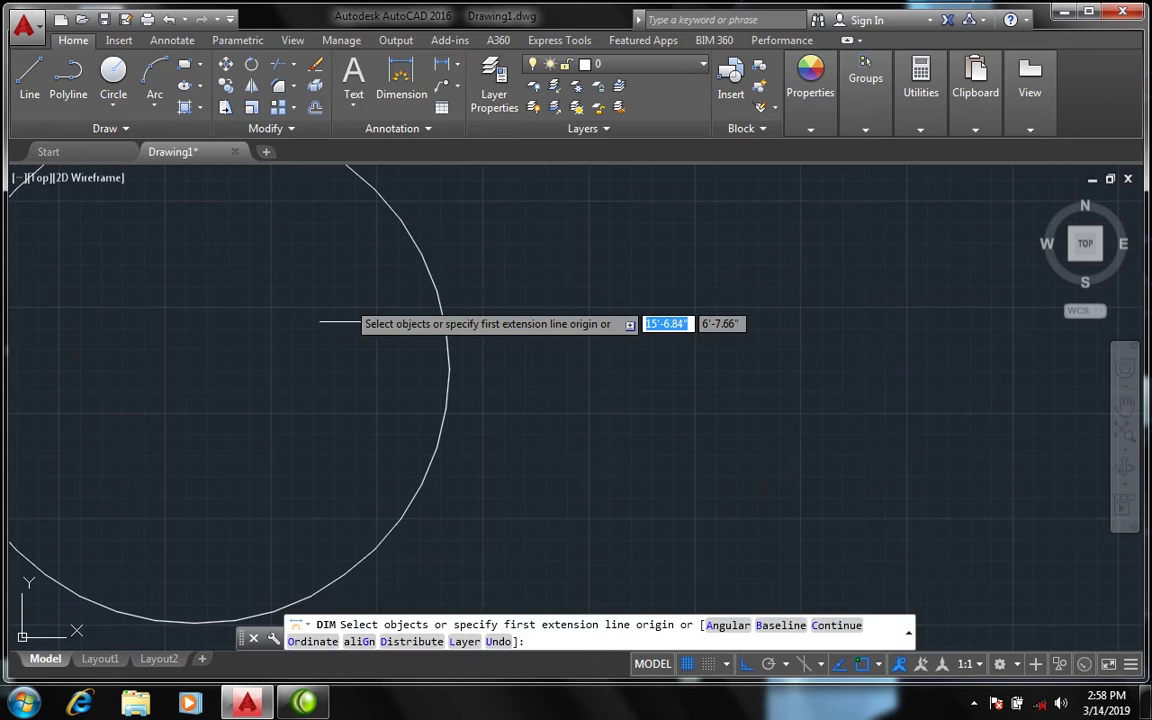
# Place a 6.00" linear dimension above the circle, from its centre to its right quadrant
pyautogui.click(194, 369)
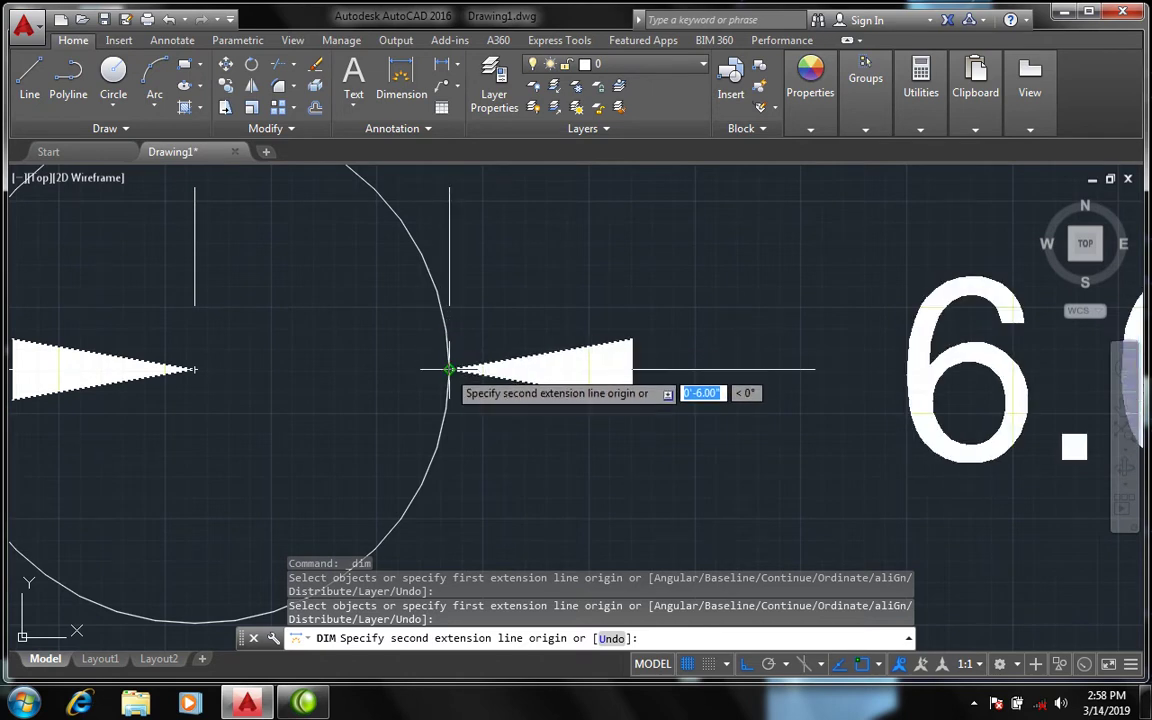
pyautogui.click(449, 369)
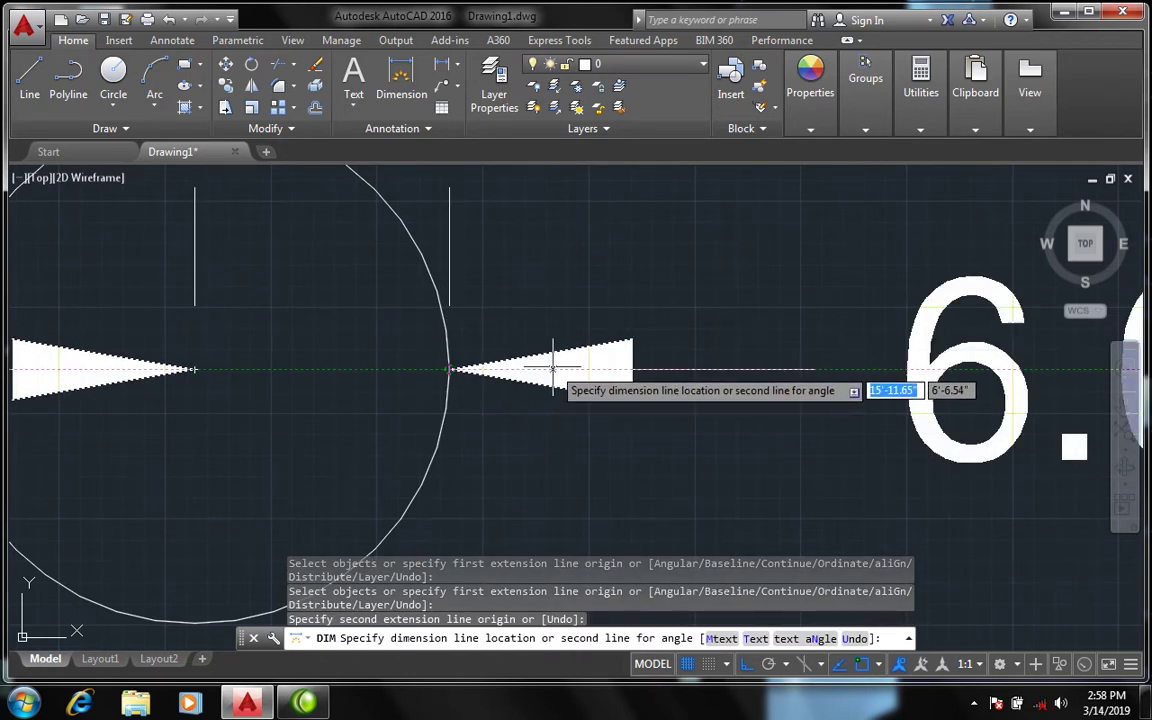
pyautogui.scroll(-4, 553, 367)
pyautogui.click(553, 294)
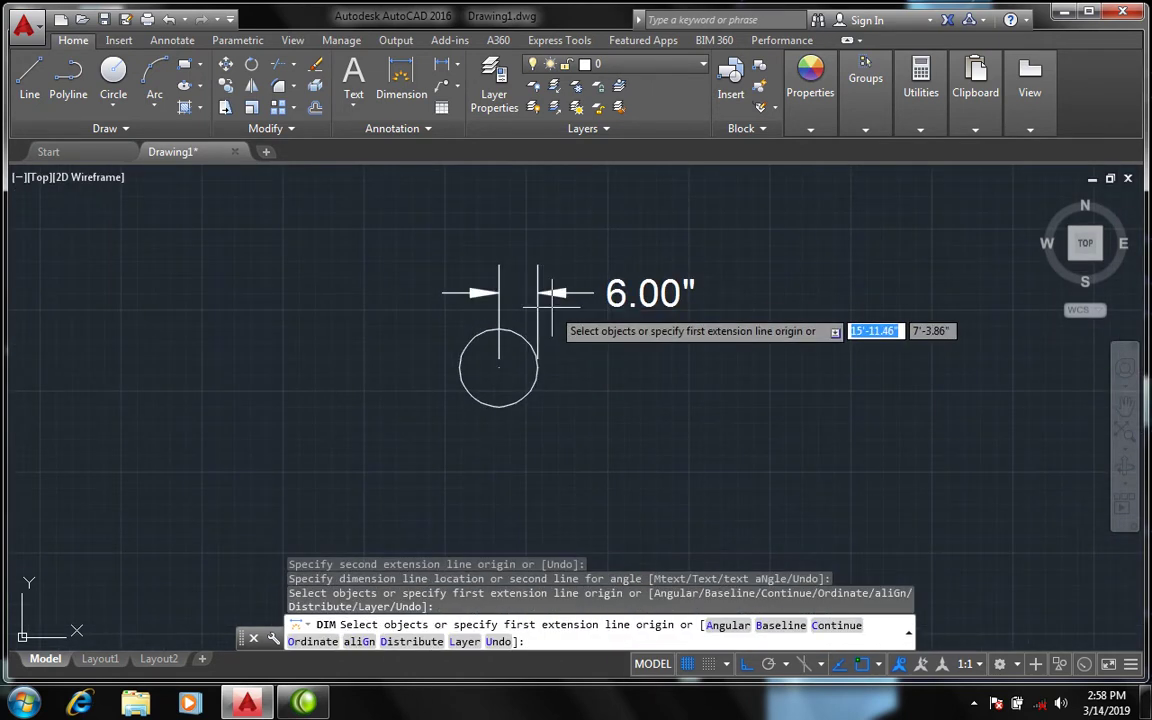
pyautogui.press('Escape')
pyautogui.scroll(4, 620, 290)
pyautogui.scroll(-3, 495, 330)
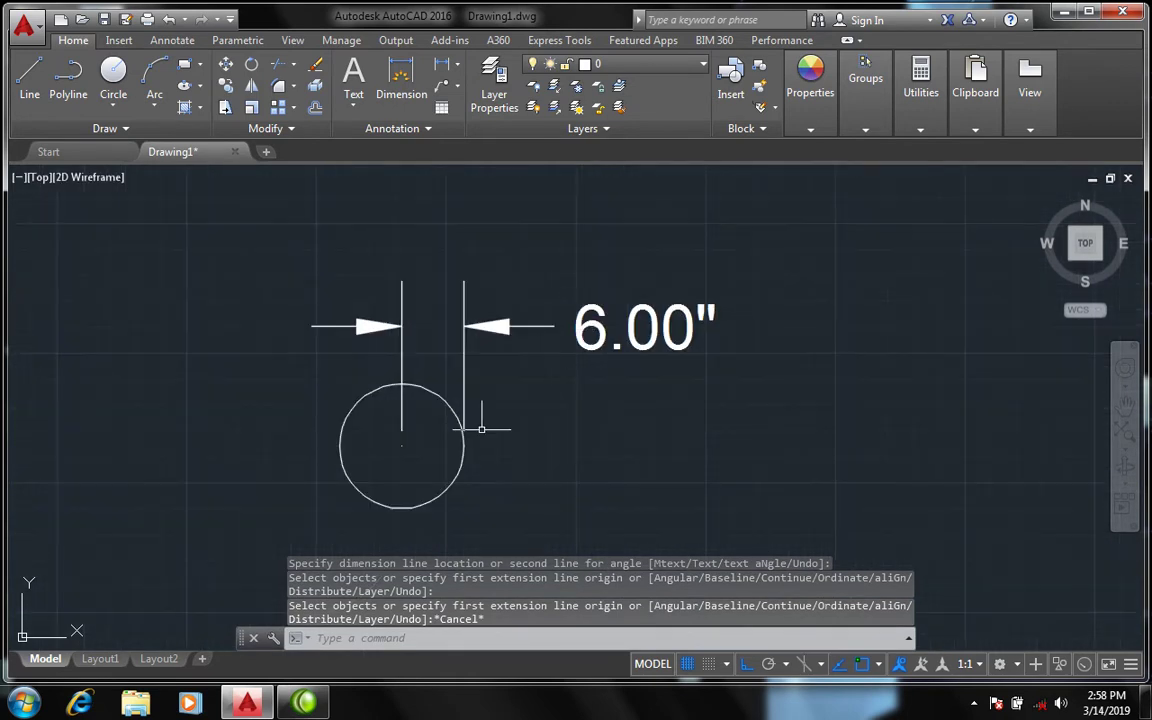
pyautogui.scroll(4, 470, 459)
pyautogui.write('l')
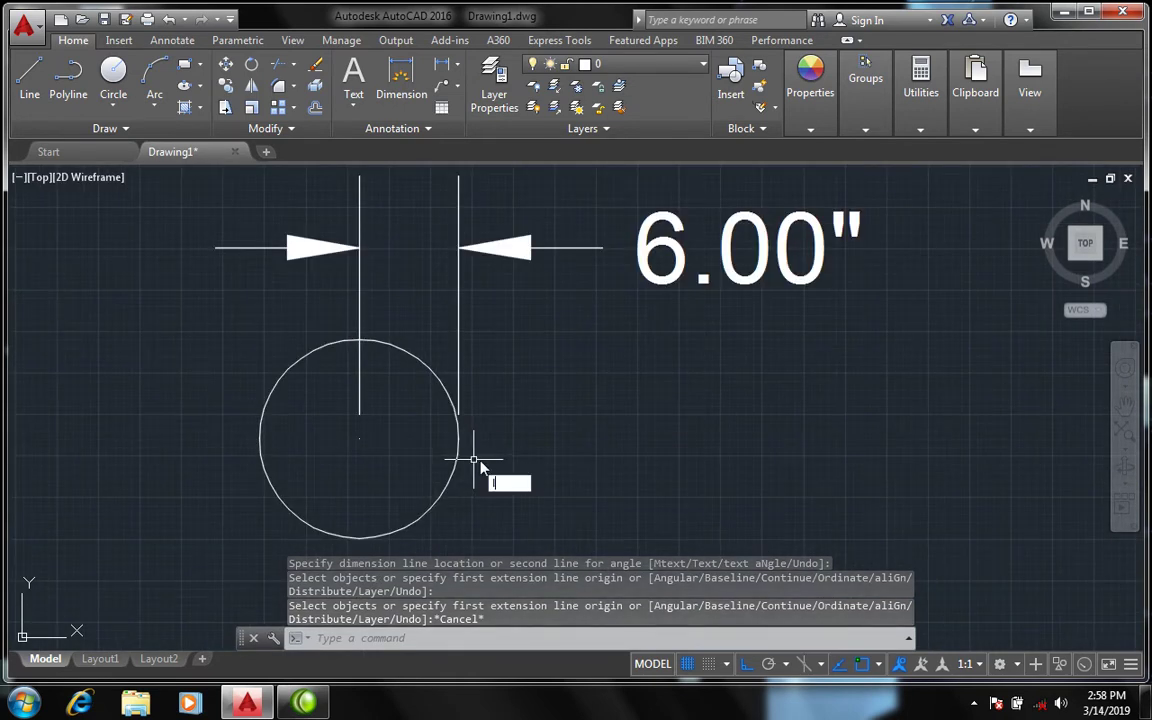
pyautogui.press('Return')
# Draw a radius line from the circle's centre to its right edge
pyautogui.click(359, 438)
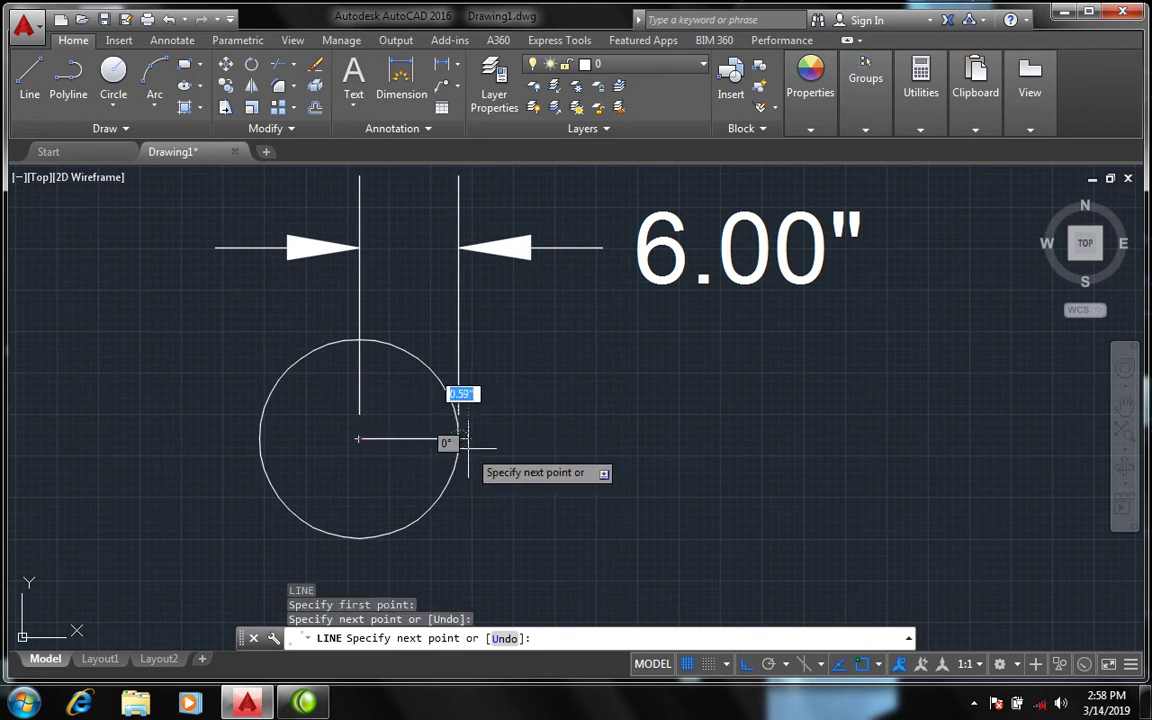
pyautogui.click(459, 438)
pyautogui.press('Escape')
pyautogui.scroll(4, 427, 457)
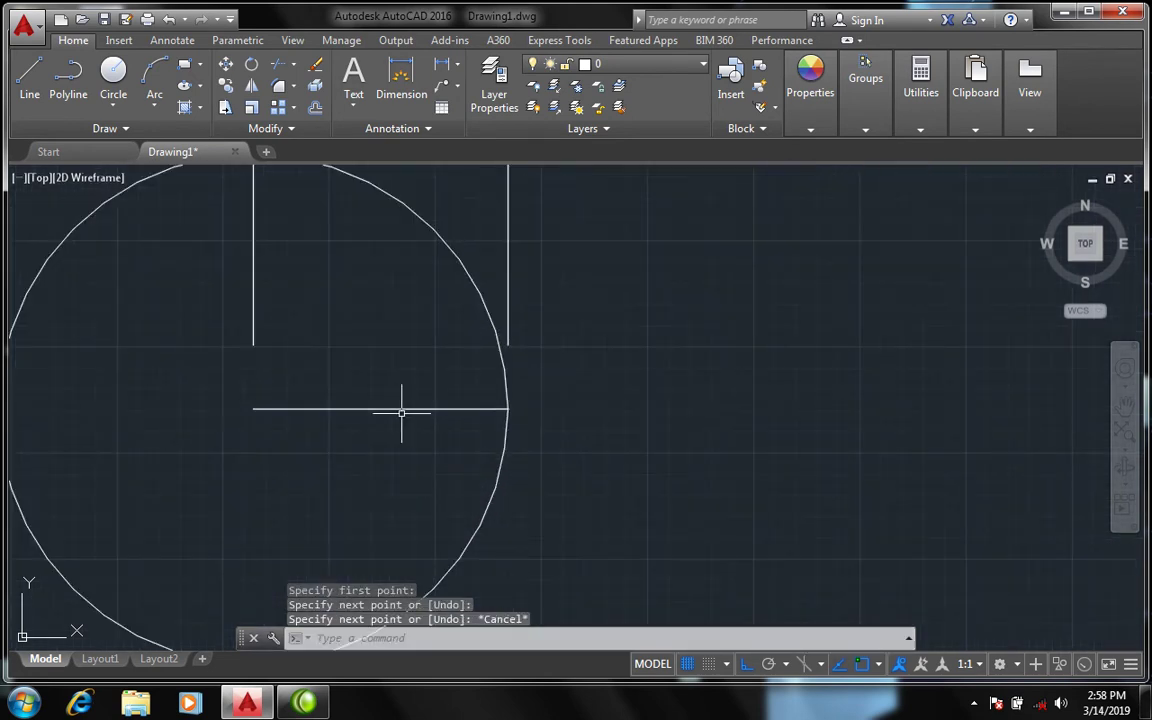
pyautogui.scroll(-2, 391, 411)
pyautogui.moveTo(347, 442); pyautogui.dragTo(435, 396, button='middle')
pyautogui.scroll(2, 450, 370)
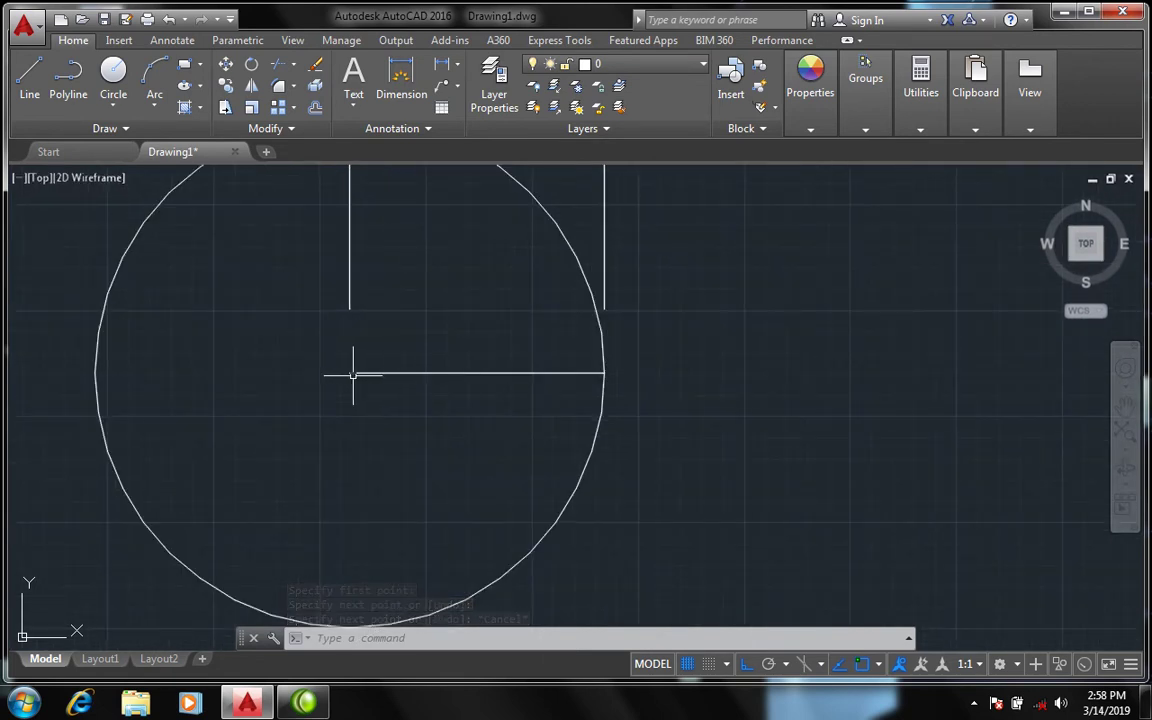
pyautogui.scroll(-2, 604, 378)
pyautogui.scroll(-3, 601, 380)
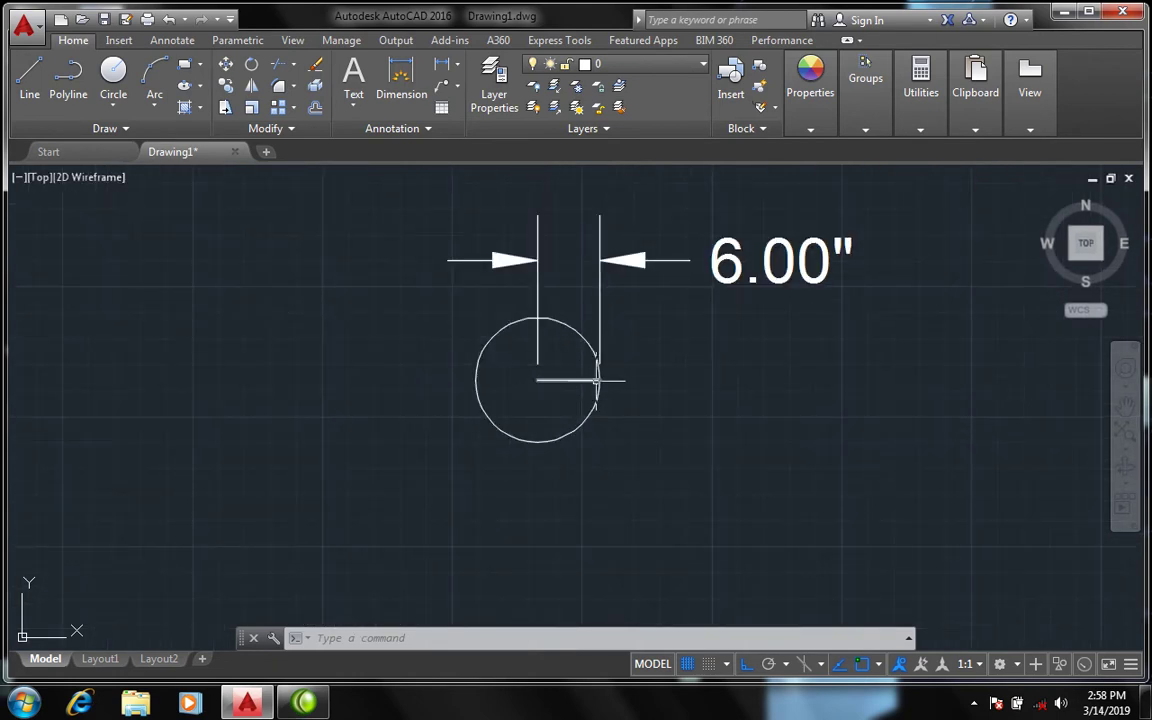
pyautogui.scroll(2, 601, 378)
pyautogui.scroll(-2, 604, 390)
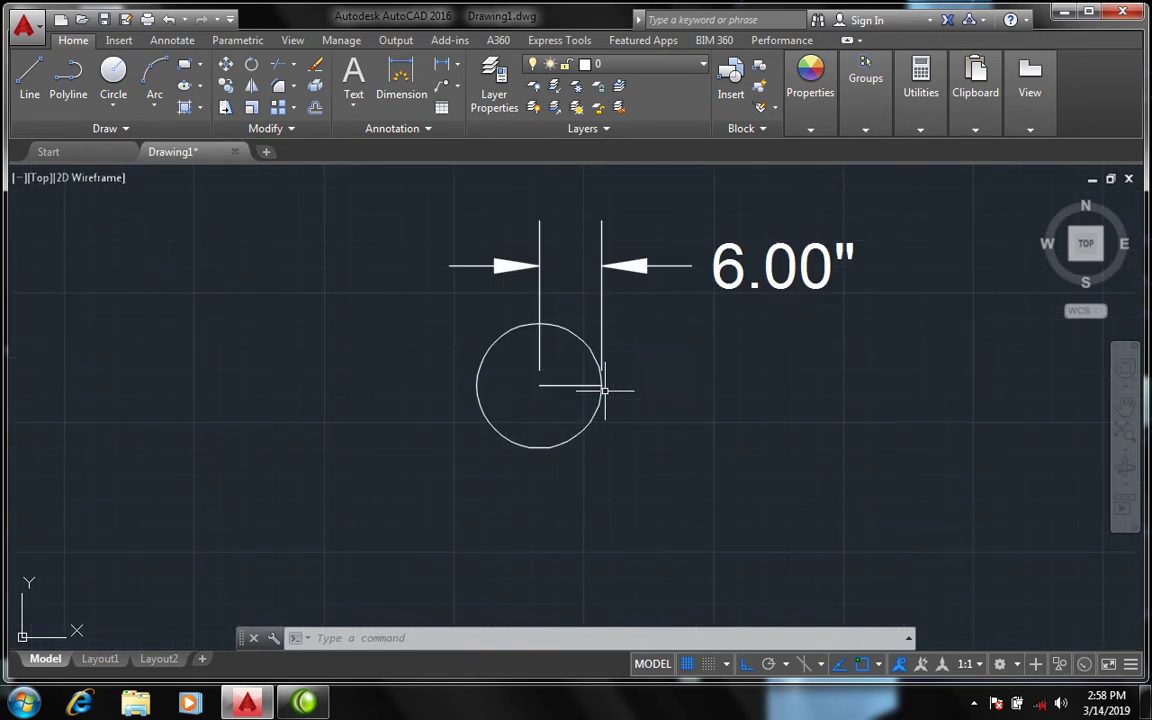
# Erase the circle, its 6.00" dimension and the radius line with a crossing window
pyautogui.click(706, 518)
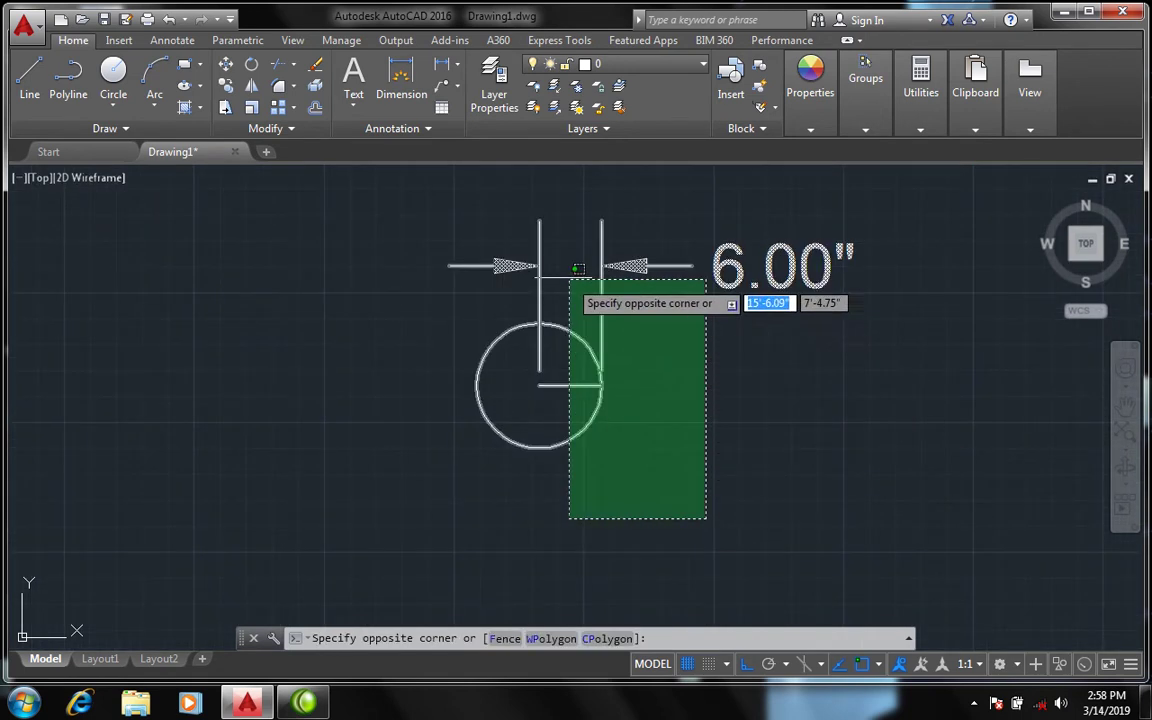
pyautogui.click(499, 250)
pyautogui.press('Delete')
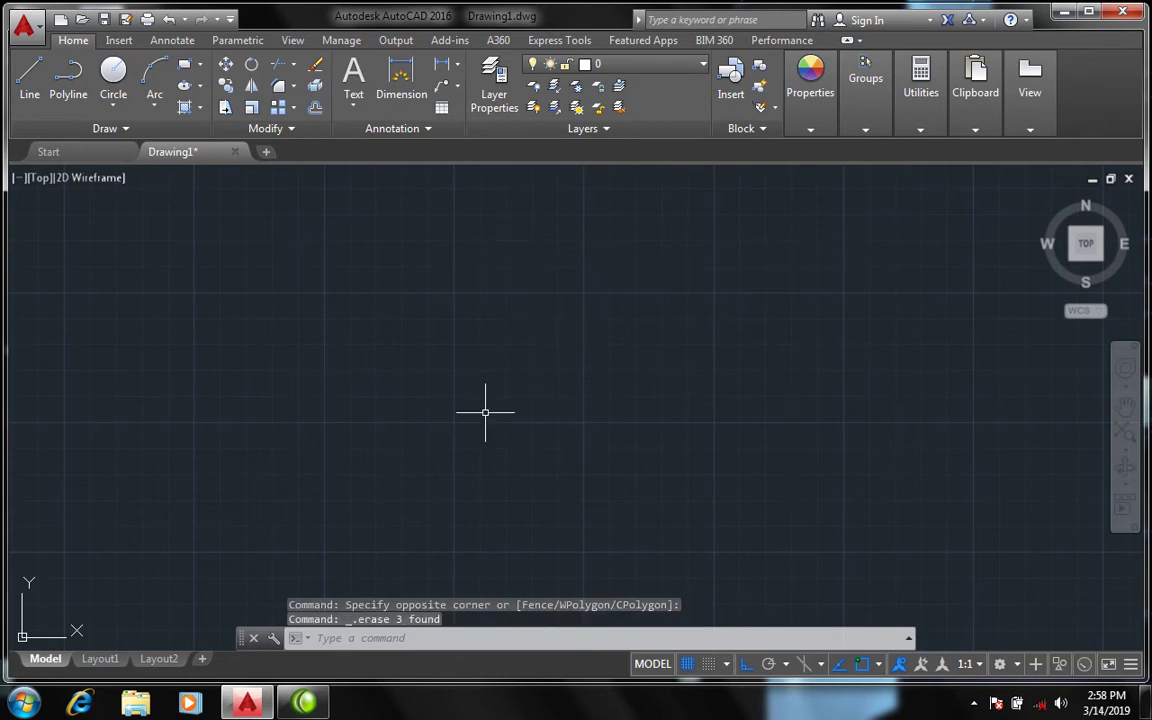
# Draw a Center-Diameter circle with a 1' diameter in the cleared area
pyautogui.click(113, 100)
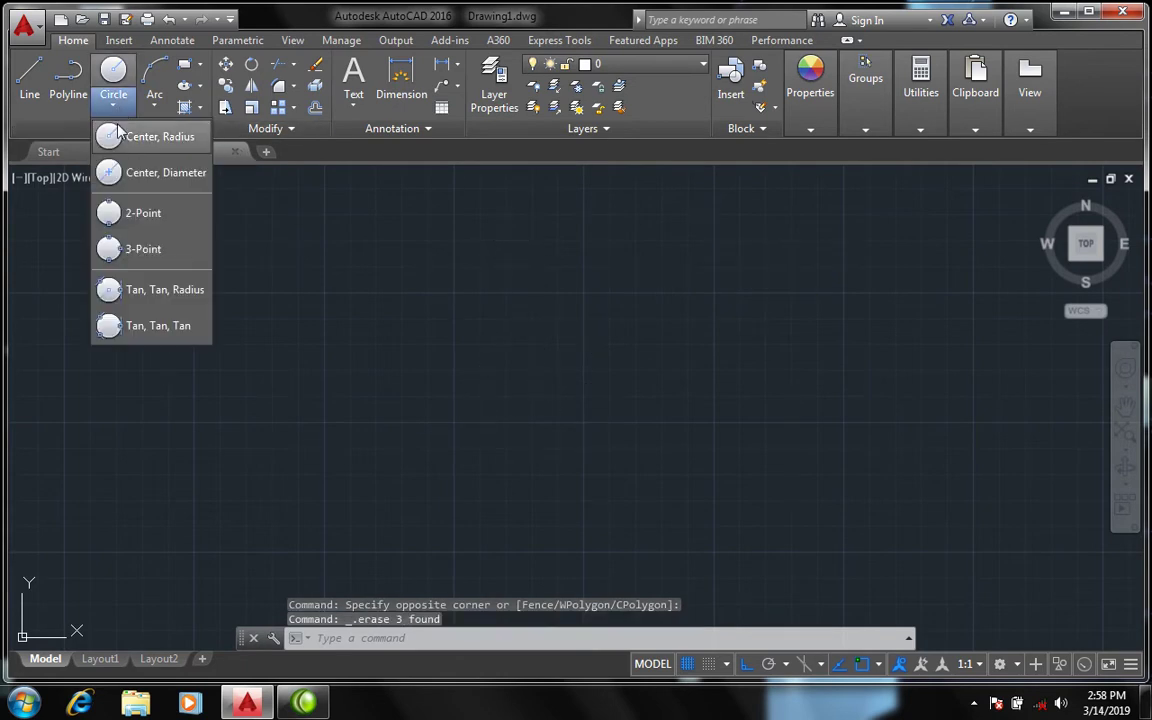
pyautogui.click(138, 174)
pyautogui.click(391, 331)
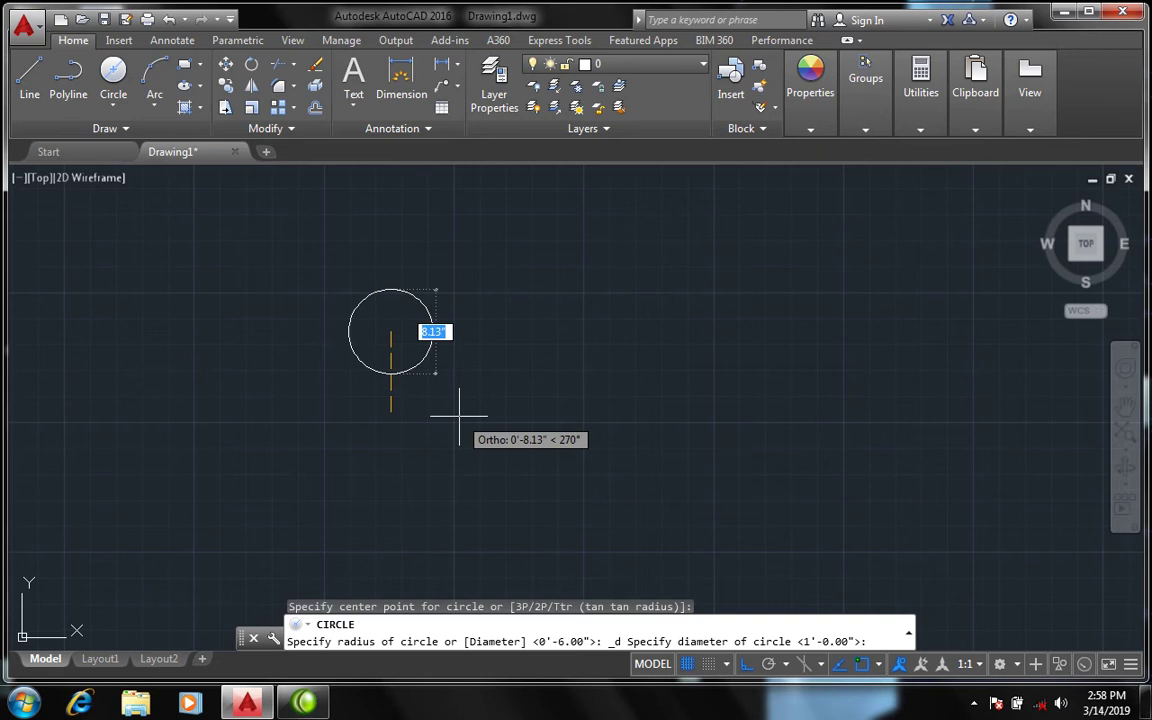
pyautogui.press('BackSpace')
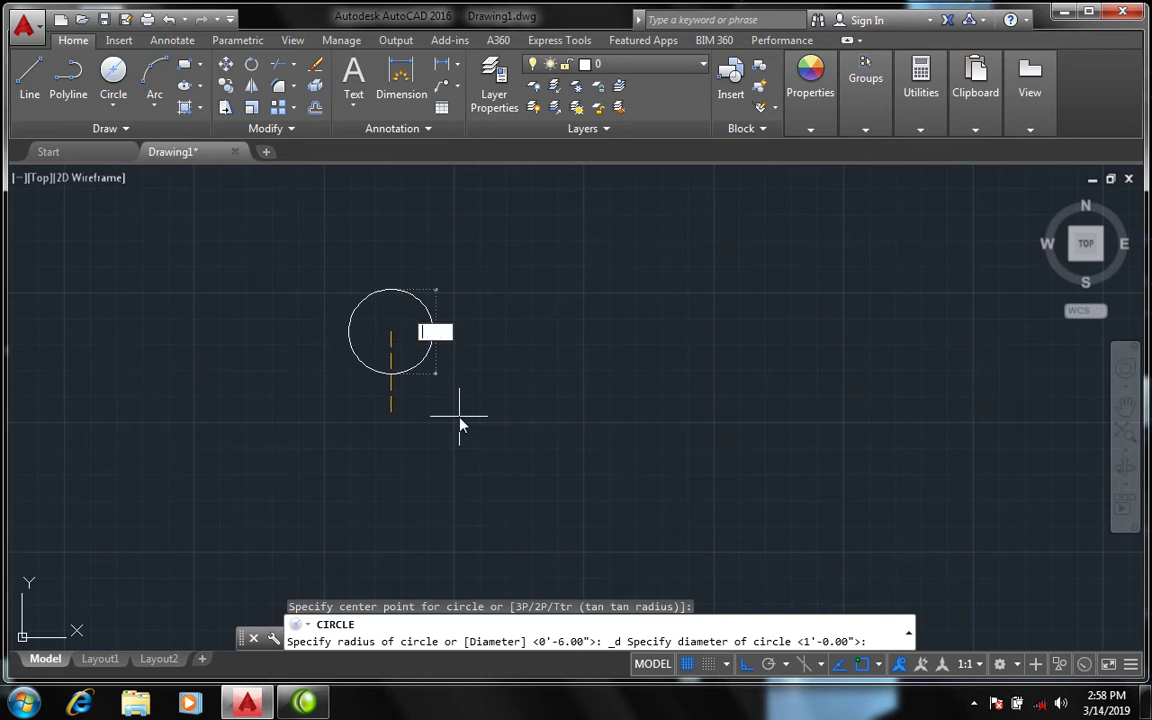
pyautogui.write('1')
pyautogui.press('Return')
pyautogui.scroll(2, 419, 303)
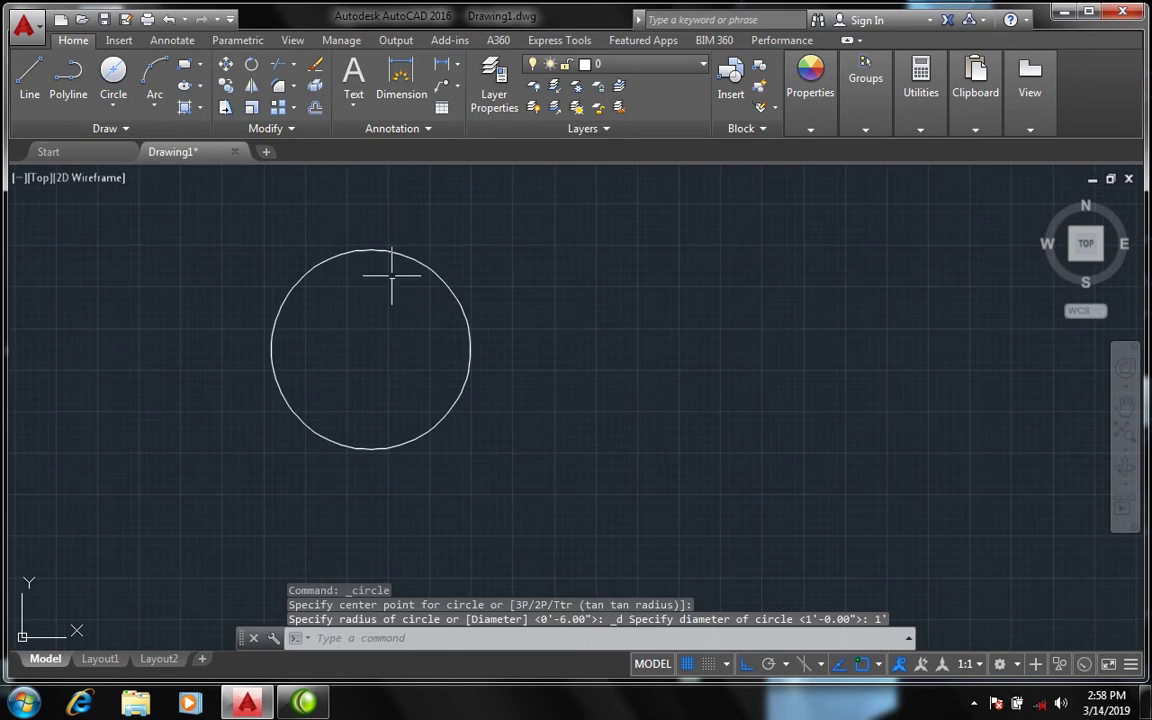
# Check the new circle's centre-to-edge distance with DIST
pyautogui.write('d')
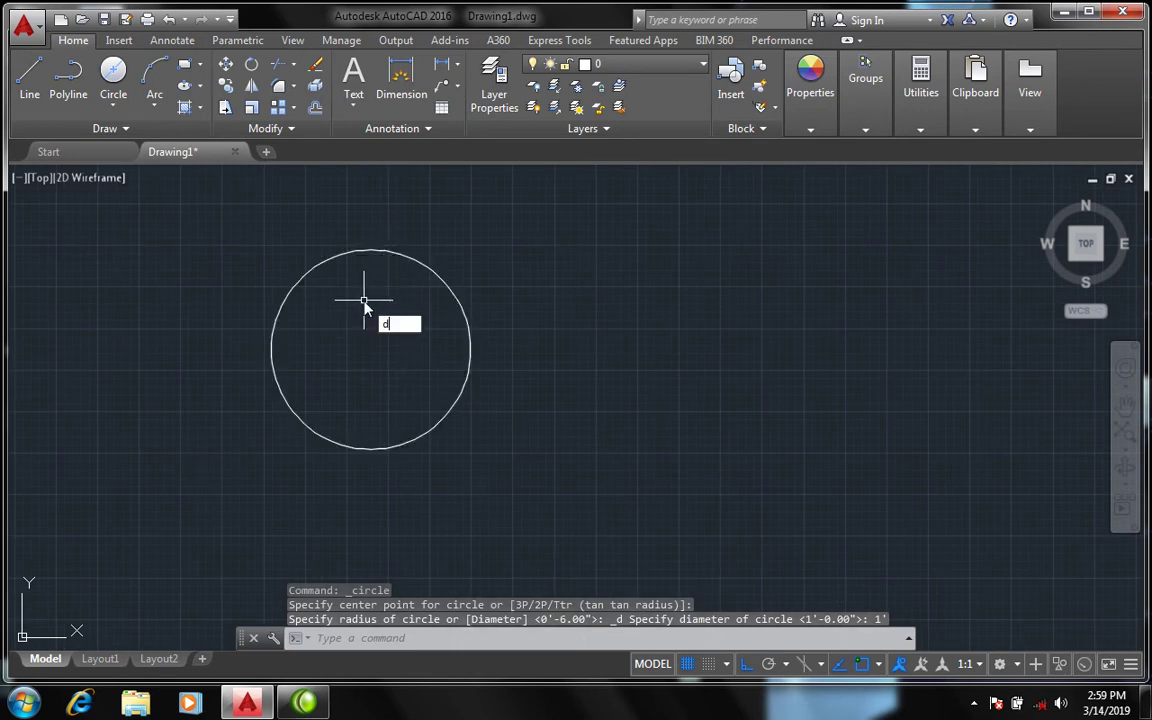
pyautogui.write('i')
pyautogui.press('Return')
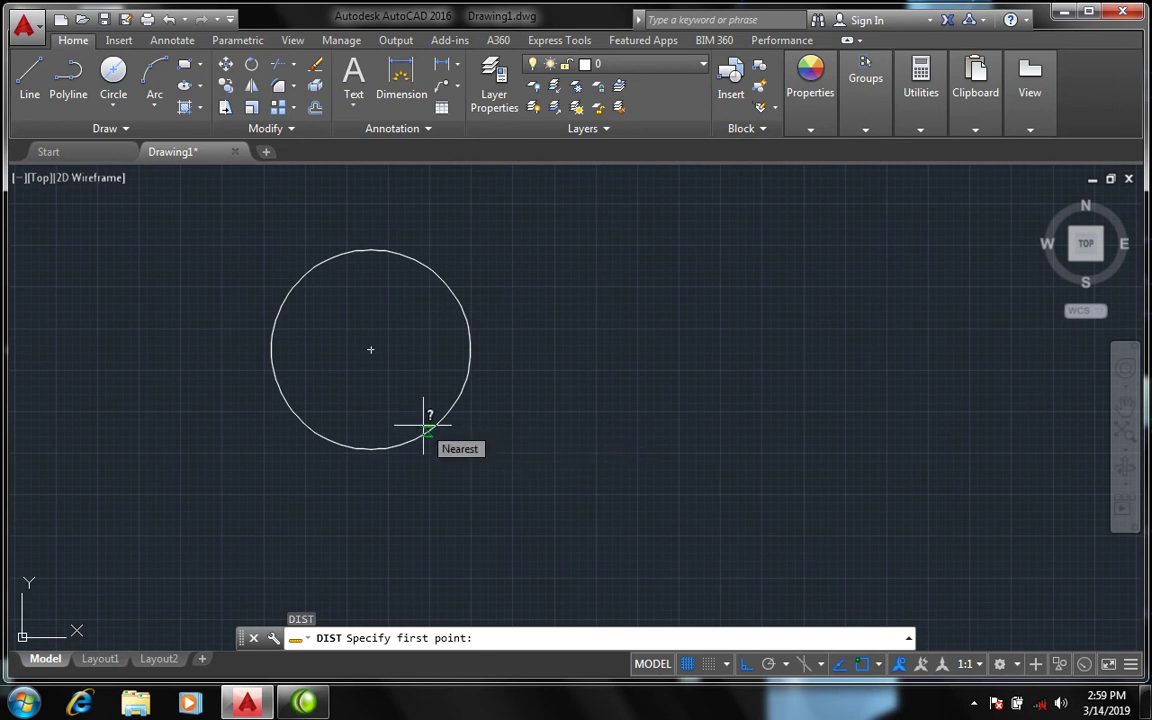
pyautogui.click(371, 348)
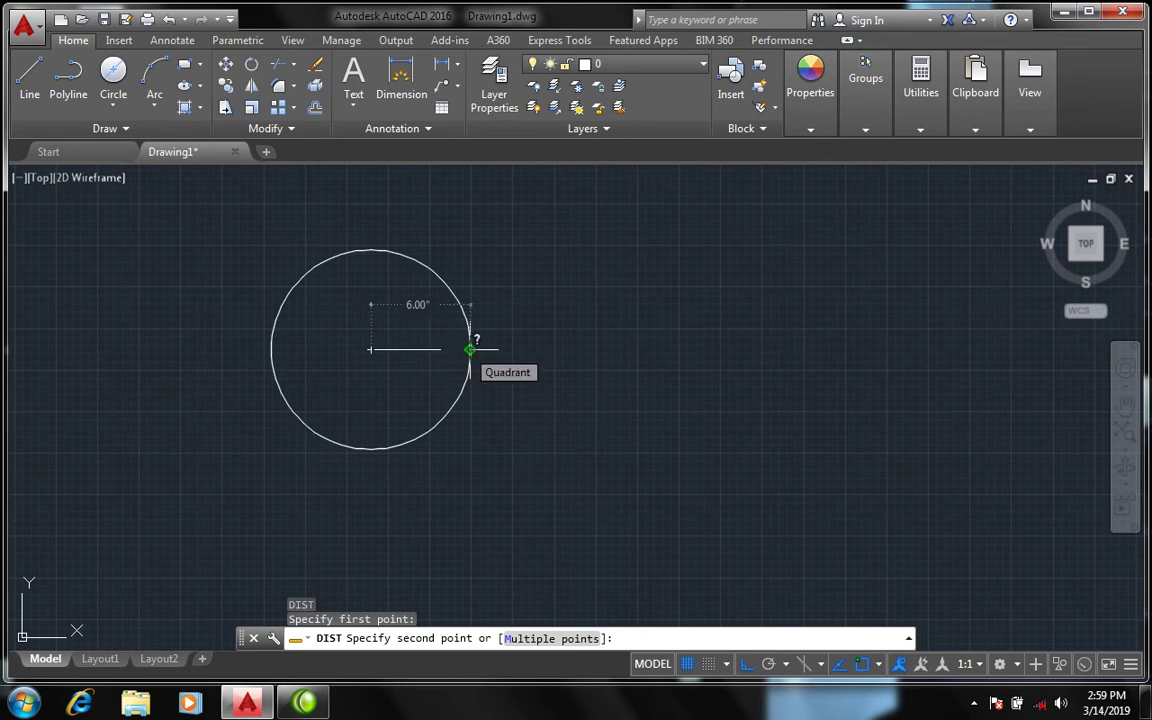
pyautogui.press('Escape')
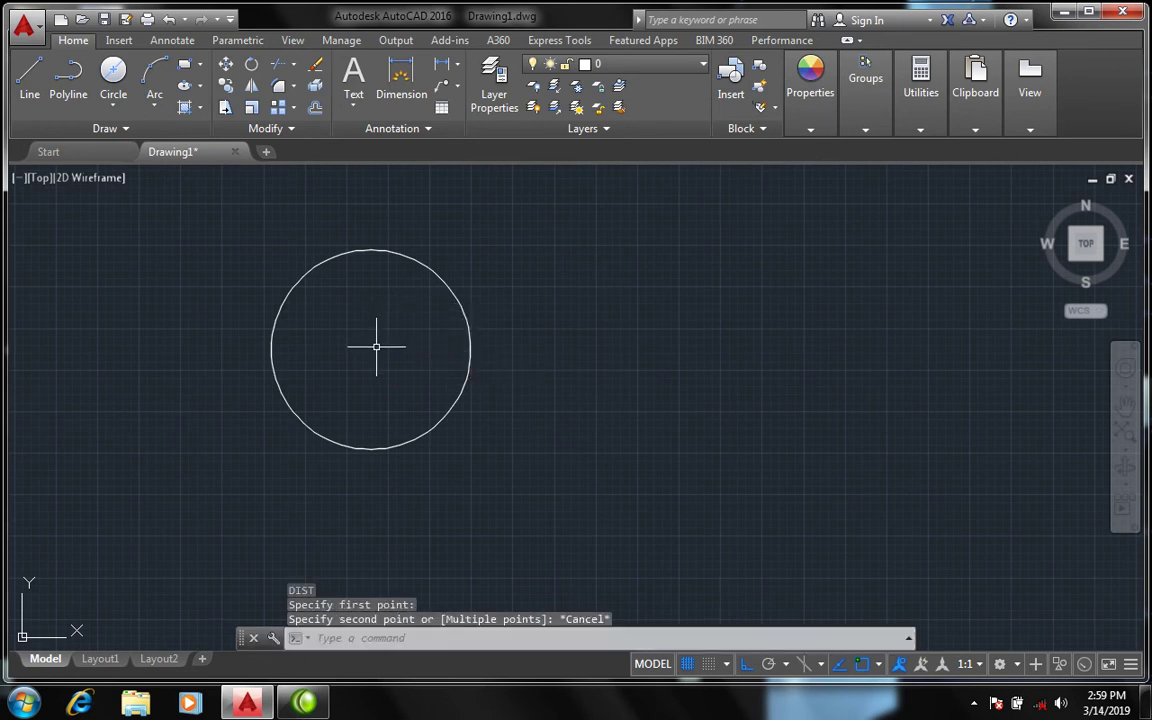
# Draw a horizontal line across the circle's diameter and a vertical line from its centre to its top
pyautogui.write('l')
pyautogui.press('Return')
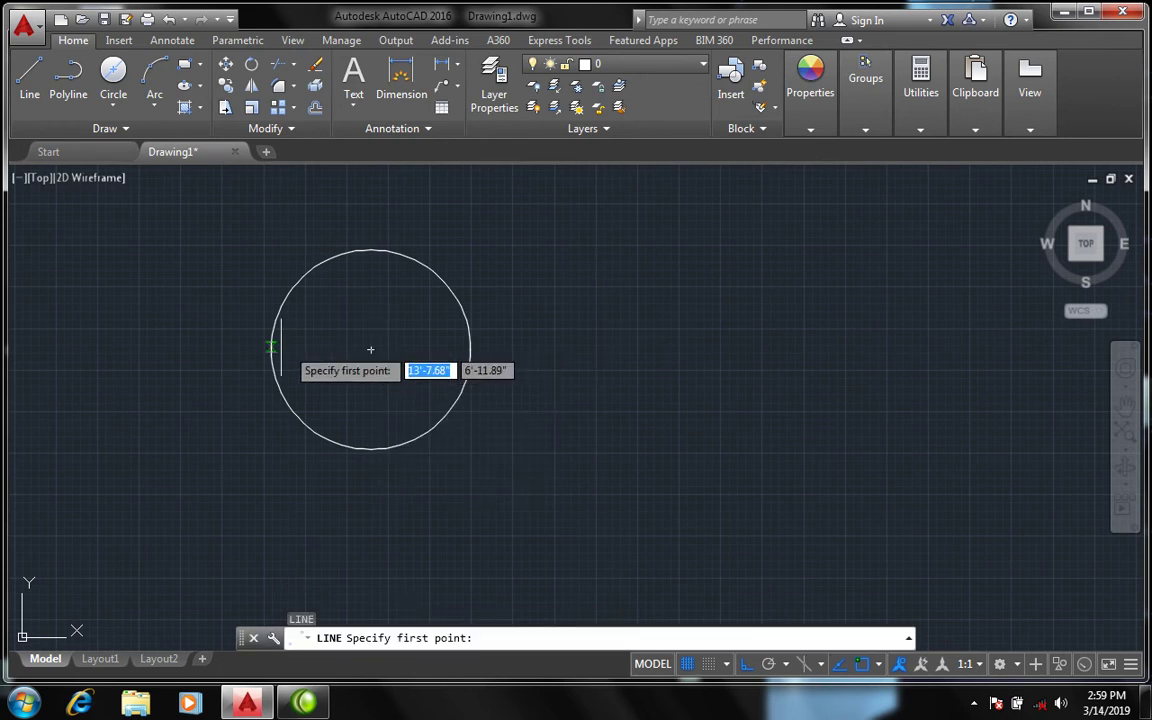
pyautogui.click(270, 348)
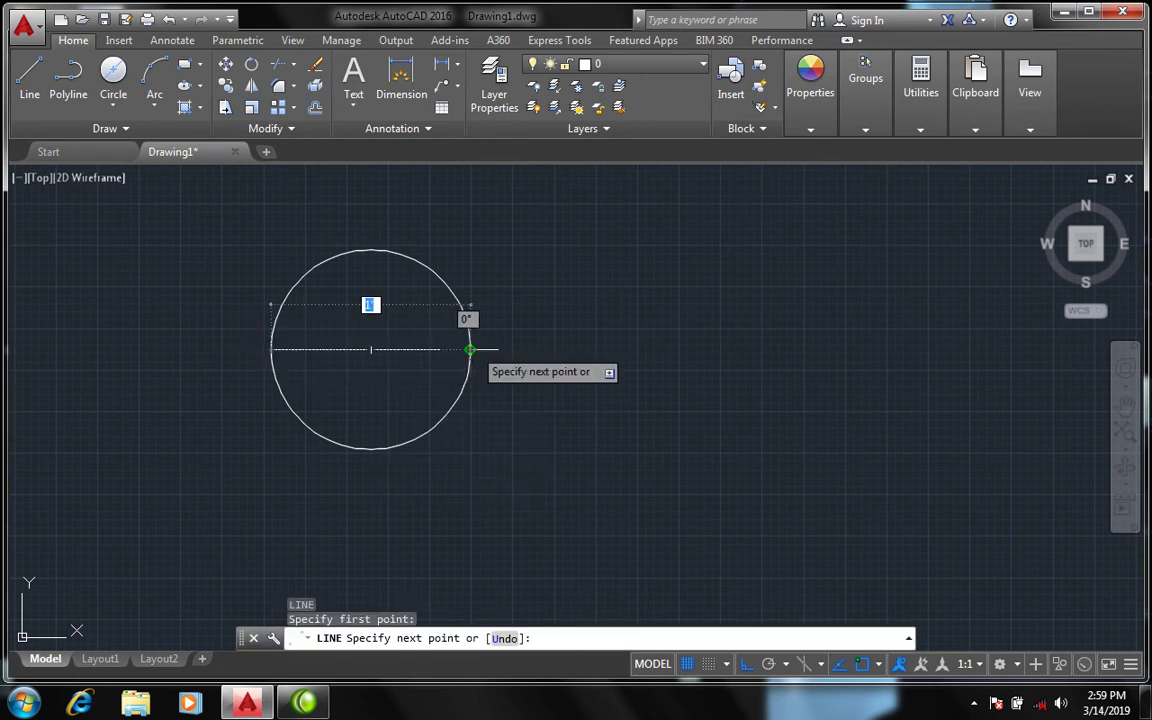
pyautogui.click(469, 349)
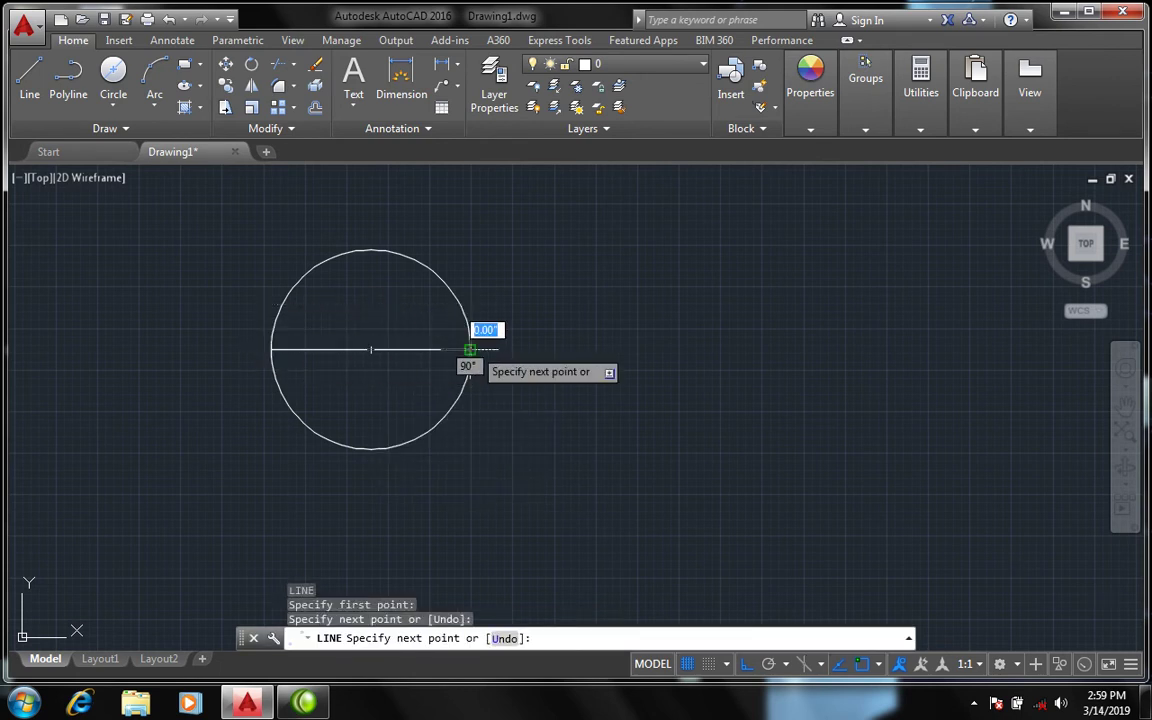
pyautogui.press('Escape')
pyautogui.write('l')
pyautogui.press('Return')
pyautogui.click(370, 349)
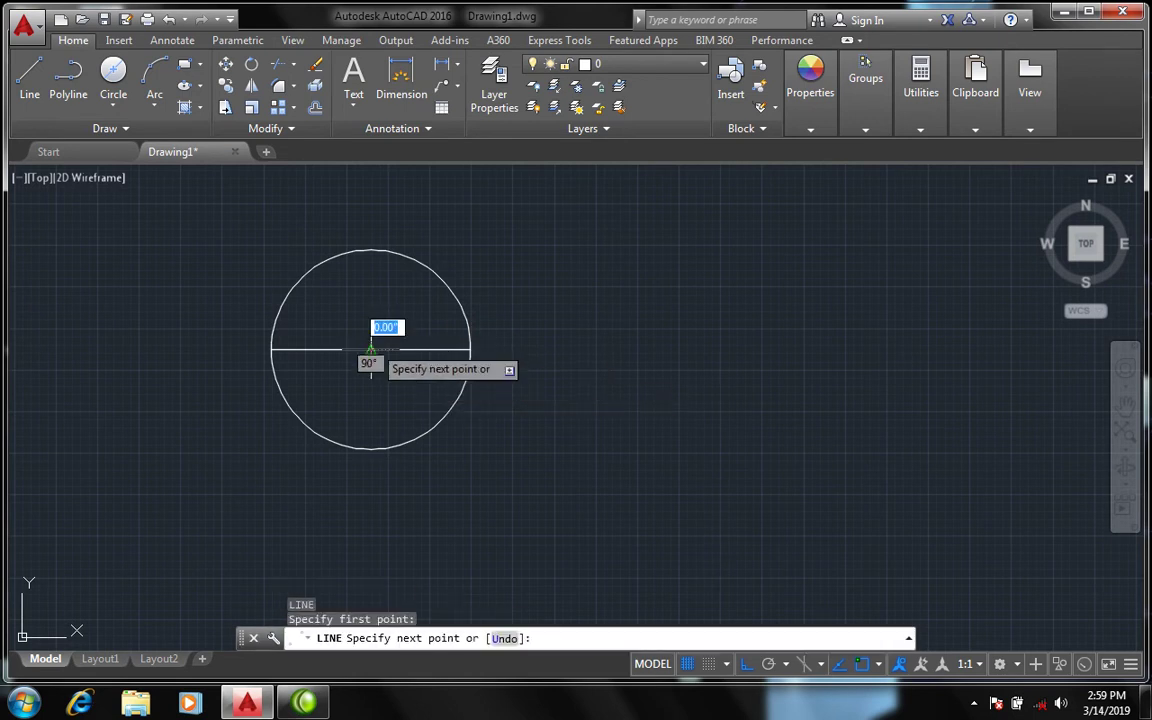
pyautogui.click(370, 250)
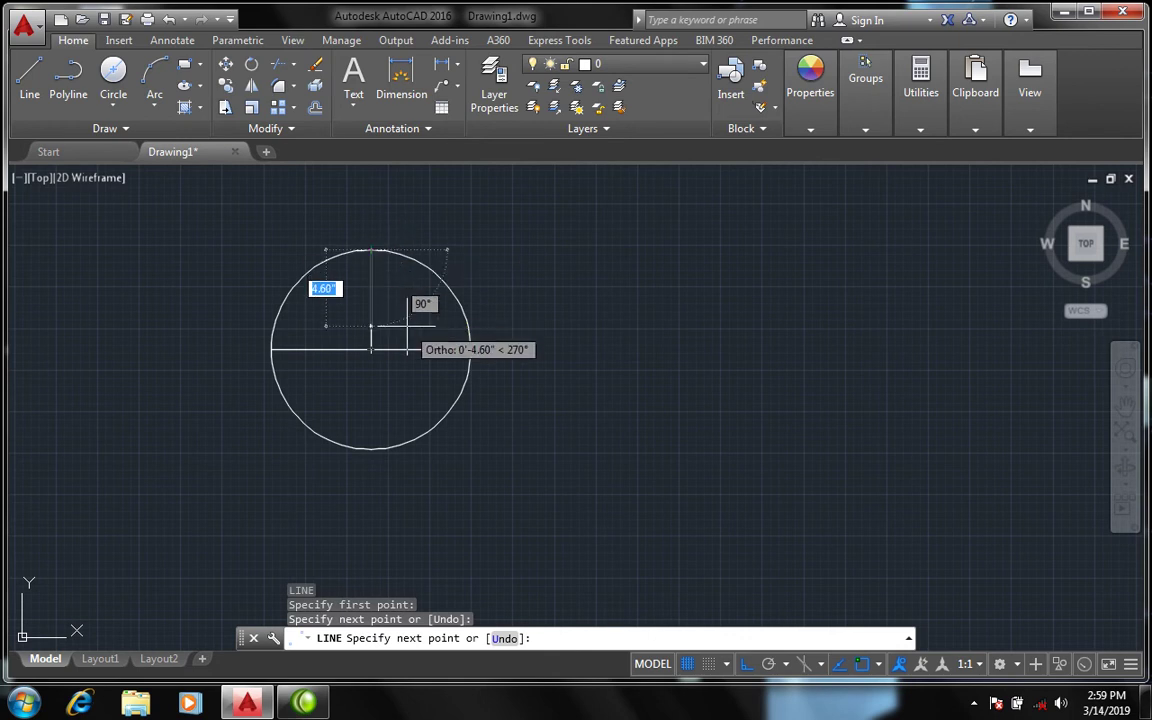
pyautogui.press('Escape')
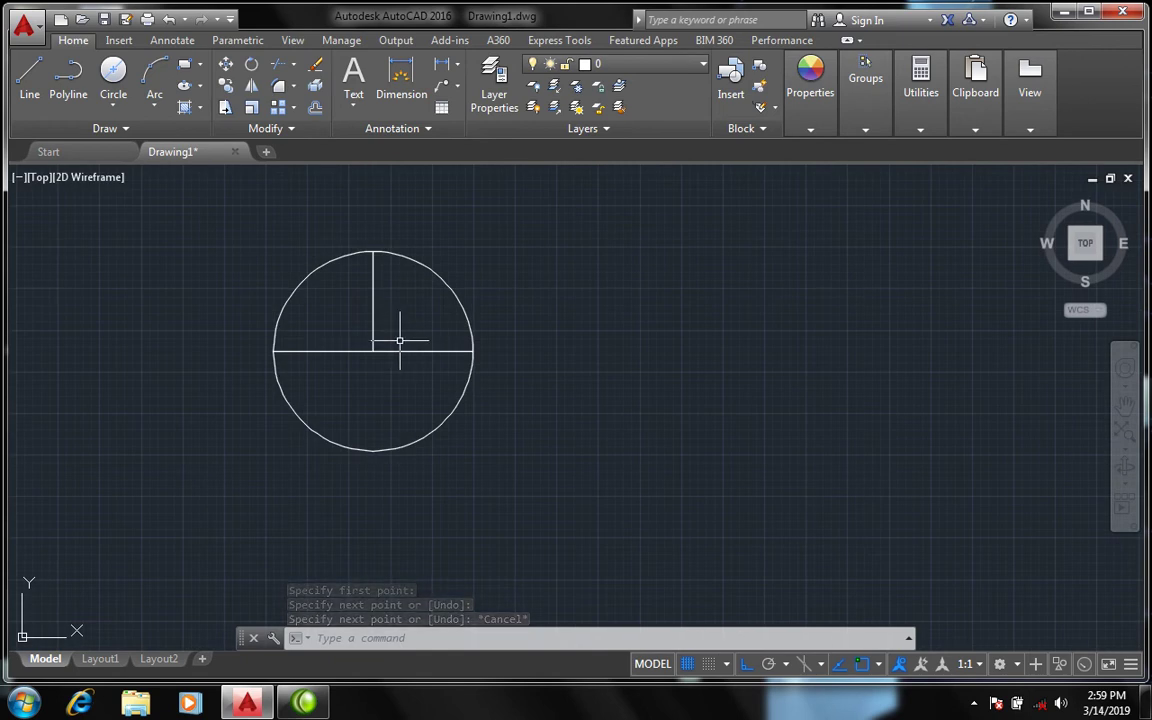
# Erase the circle and both guide lines with a selection window
pyautogui.scroll(-2, 399, 341)
pyautogui.scroll(2, 399, 341)
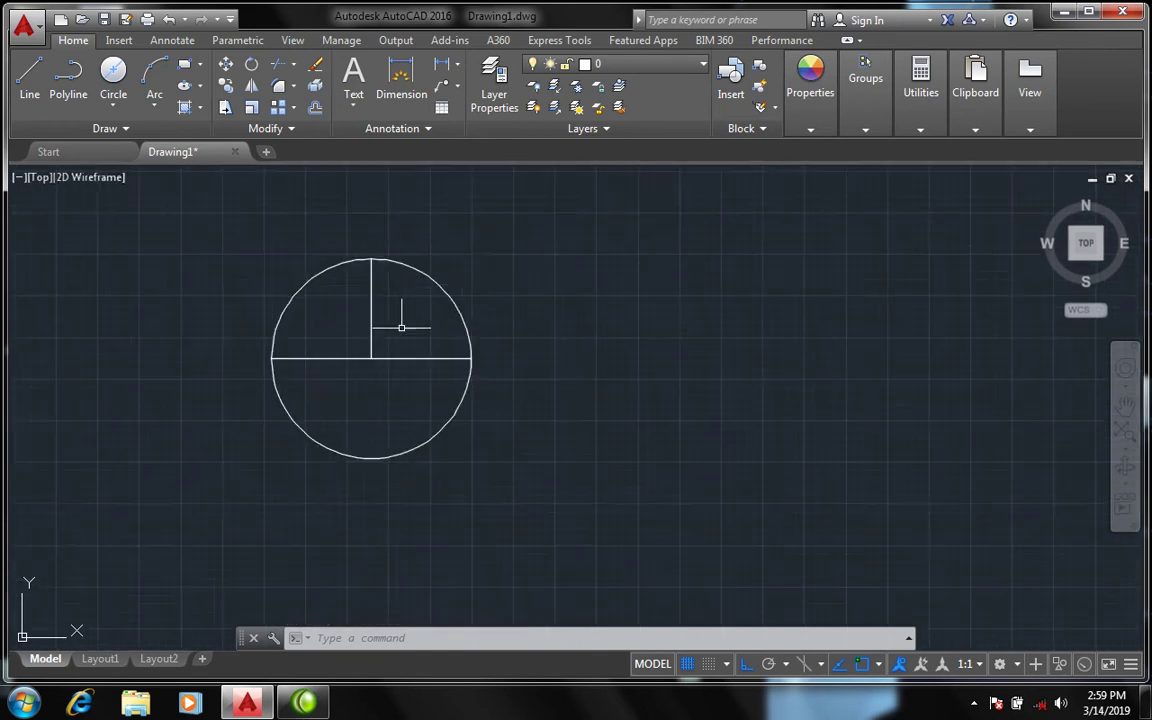
pyautogui.scroll(2, 410, 346)
pyautogui.scroll(2, 385, 336)
pyautogui.scroll(-4, 386, 330)
pyautogui.scroll(-2, 387, 332)
pyautogui.click(457, 412)
pyautogui.click(304, 265)
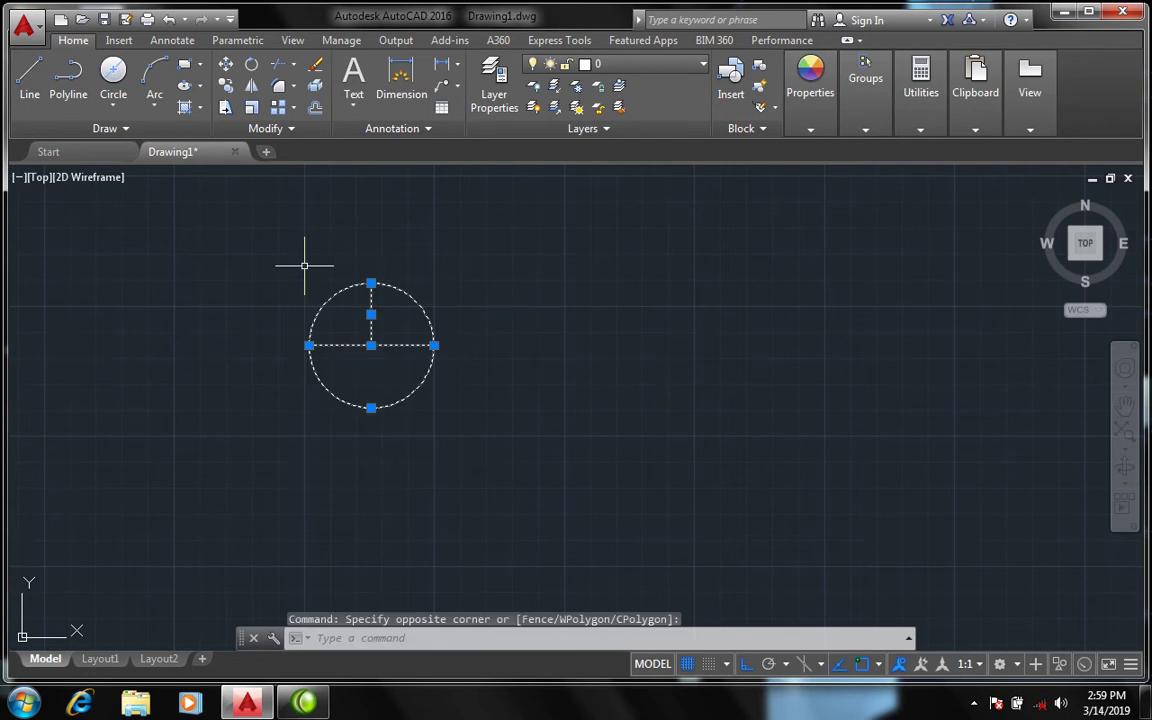
pyautogui.press('Delete')
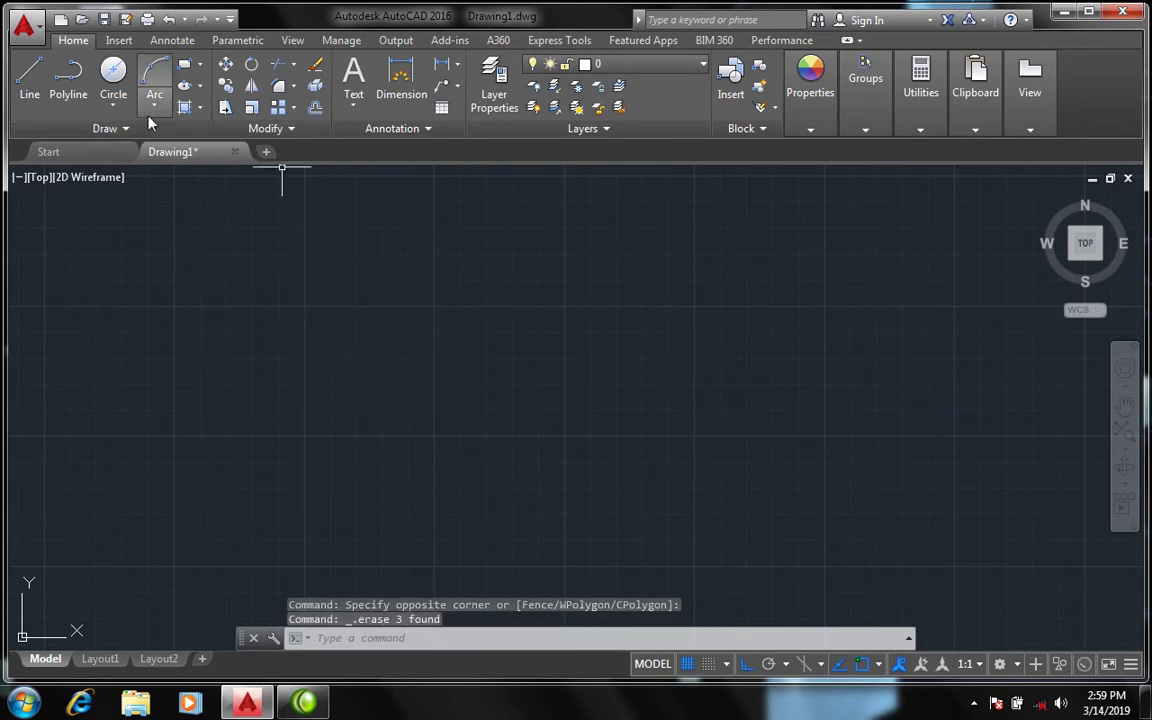
# Draw two parallel vertical lines of equal height side by side using LINE
pyautogui.click(115, 108)
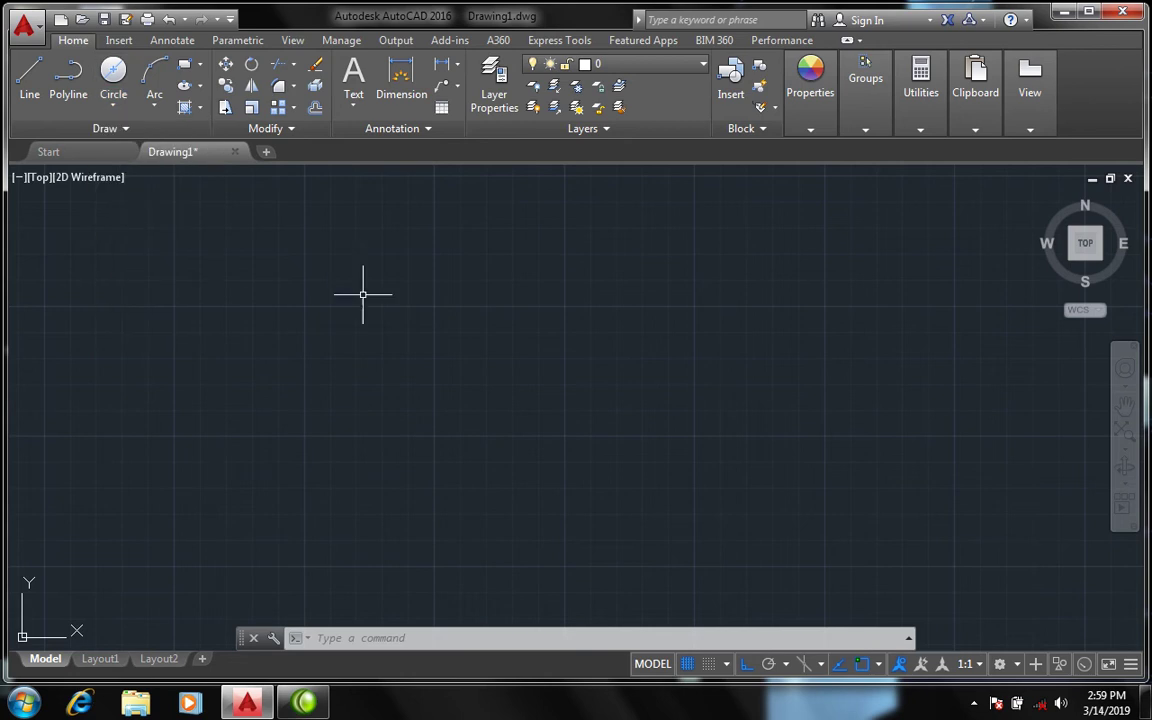
pyautogui.write('L')
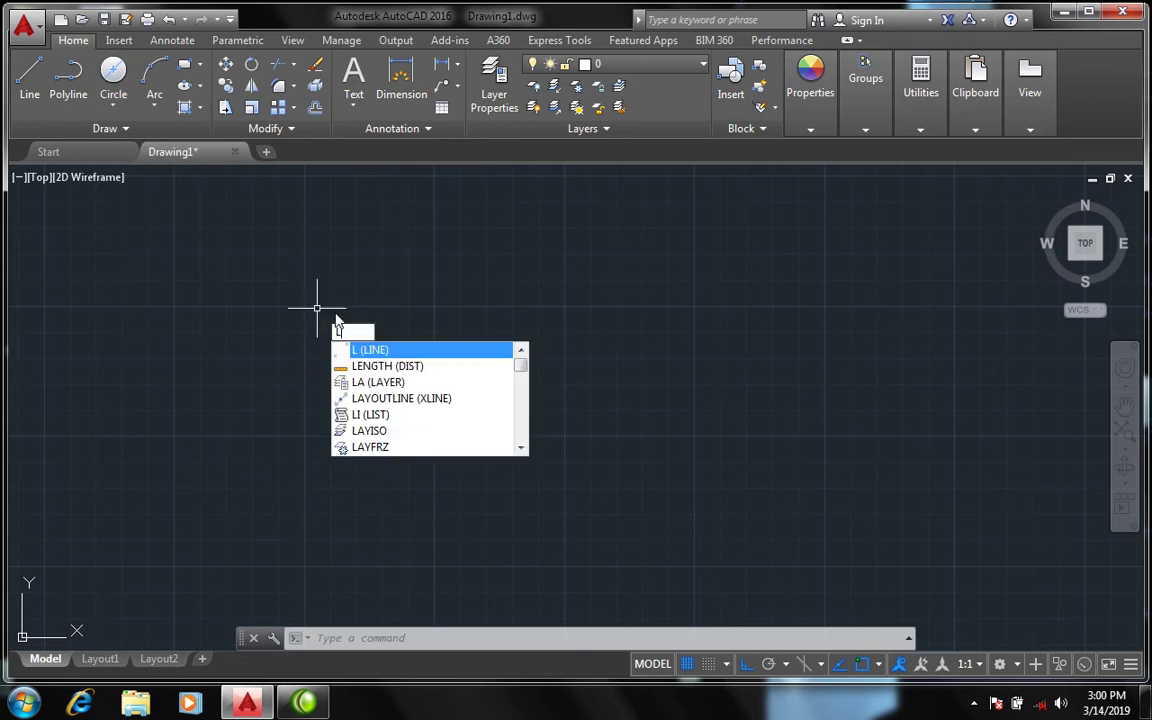
pyautogui.press('Return')
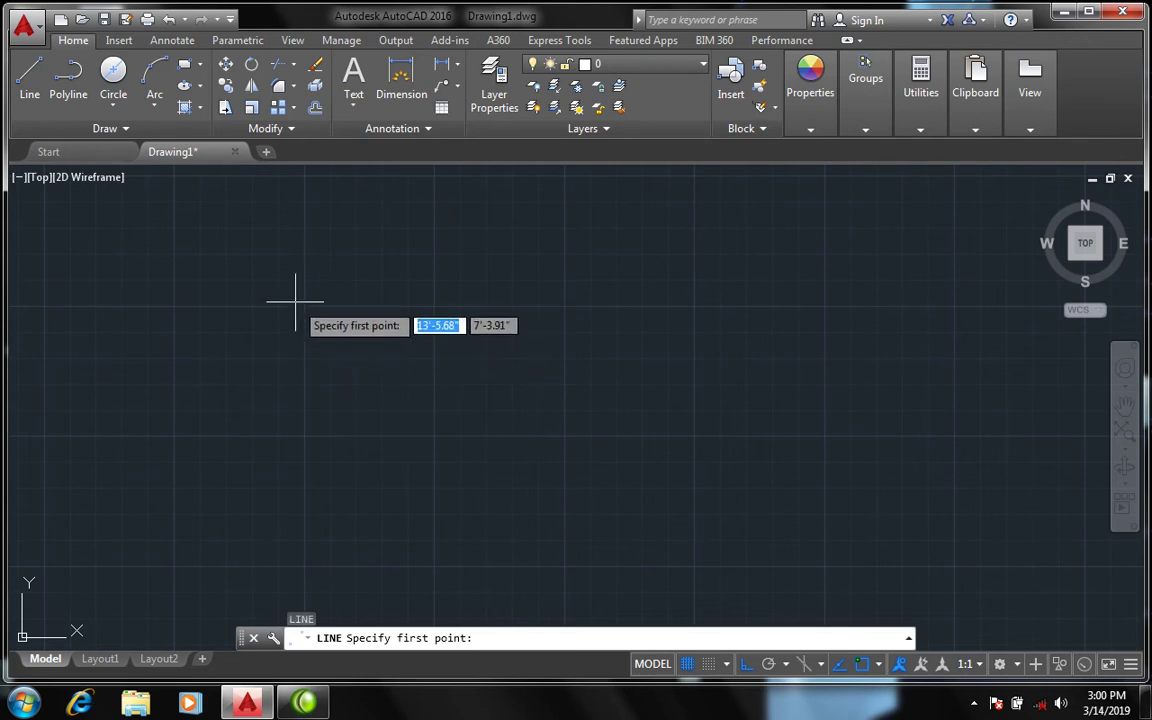
pyautogui.click(296, 301)
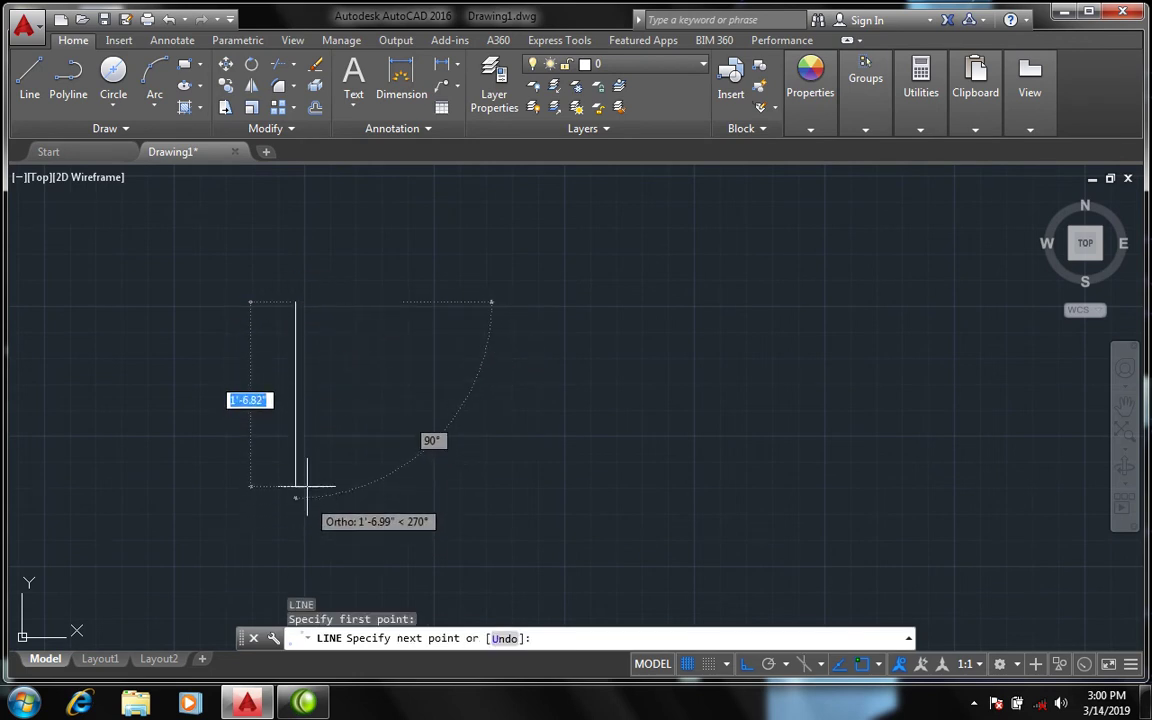
pyautogui.click(306, 456)
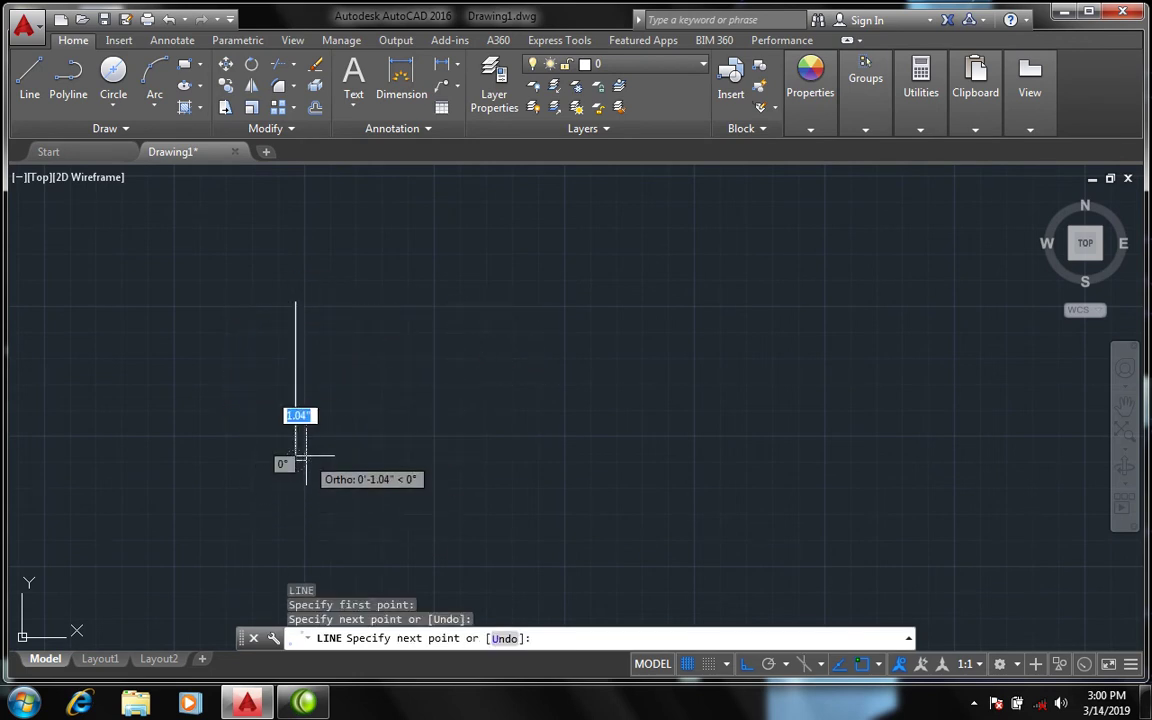
pyautogui.press('Return')
pyautogui.press('Return')
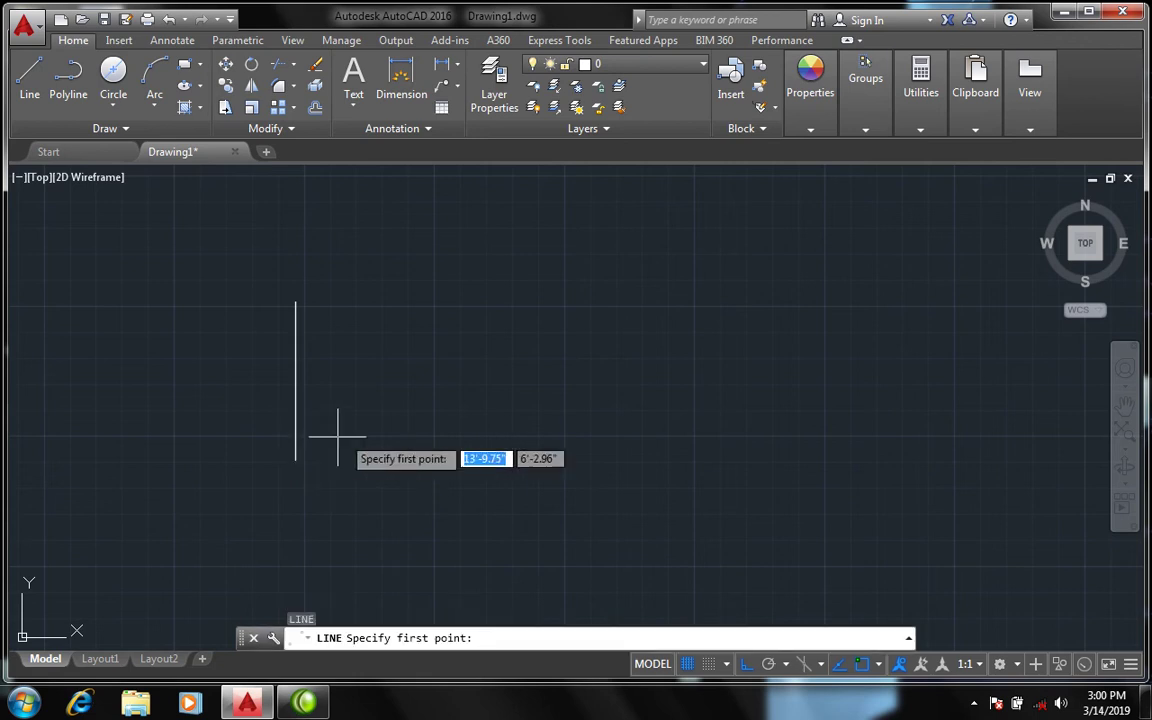
pyautogui.click(434, 316)
pyautogui.click(434, 461)
pyautogui.press('Return')
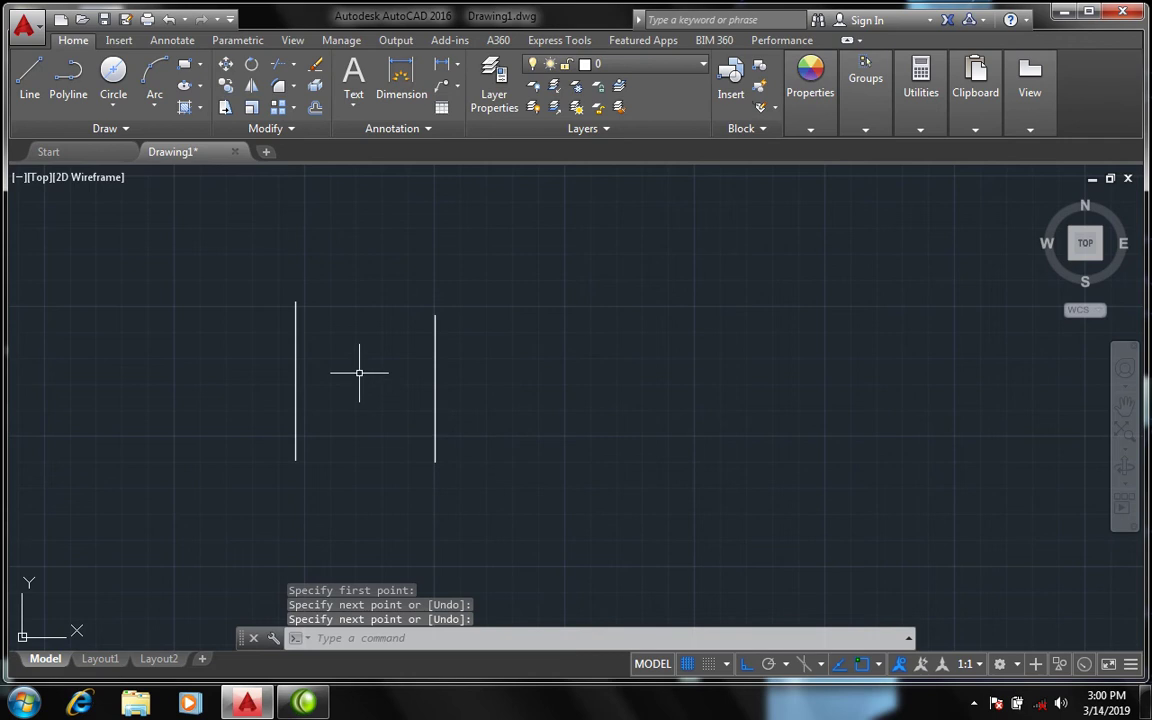
pyautogui.scroll(2, 416, 382)
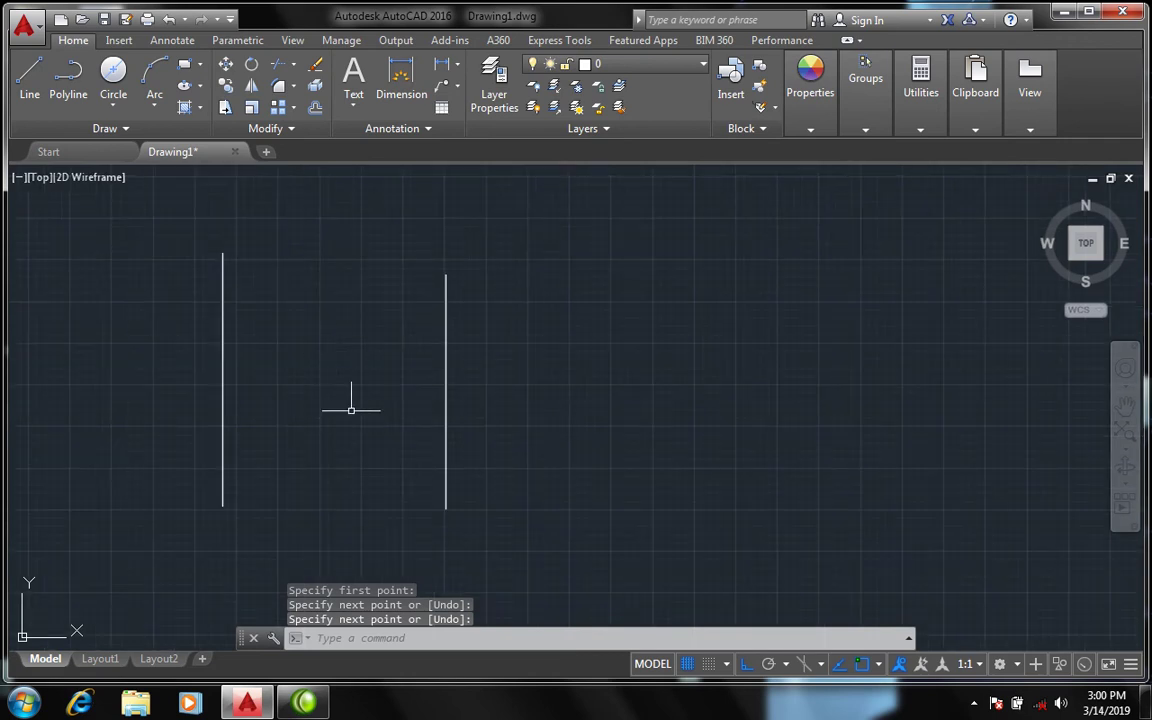
pyautogui.click(111, 99)
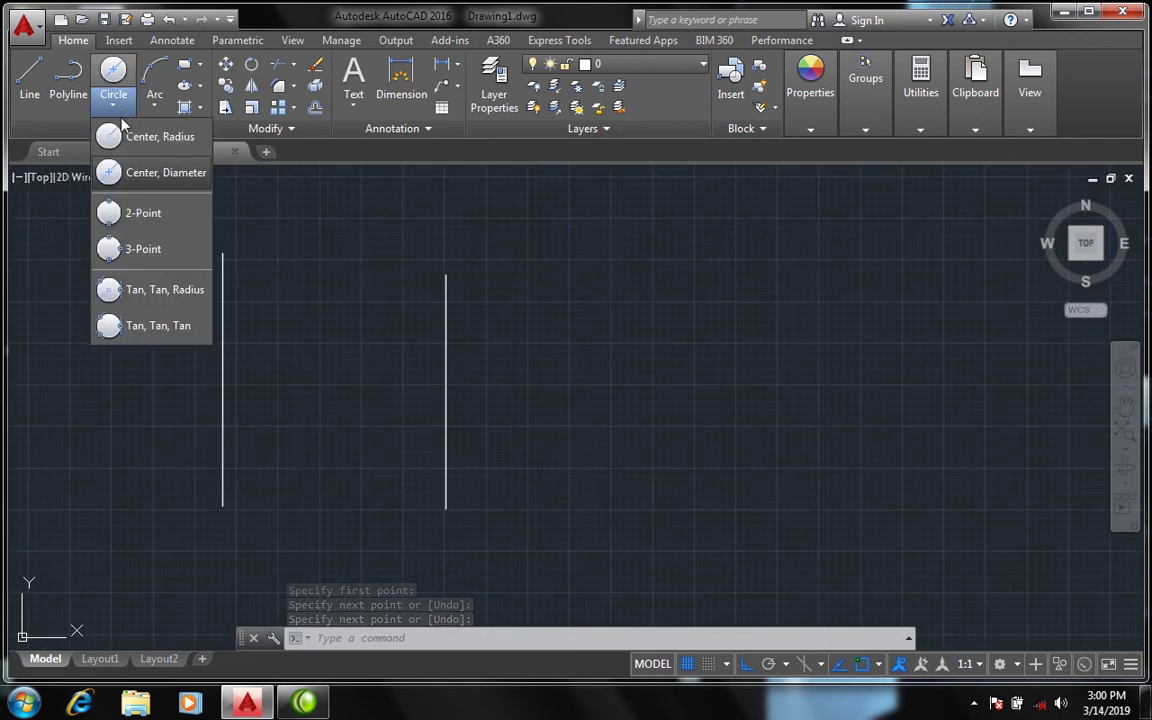
pyautogui.click(143, 213)
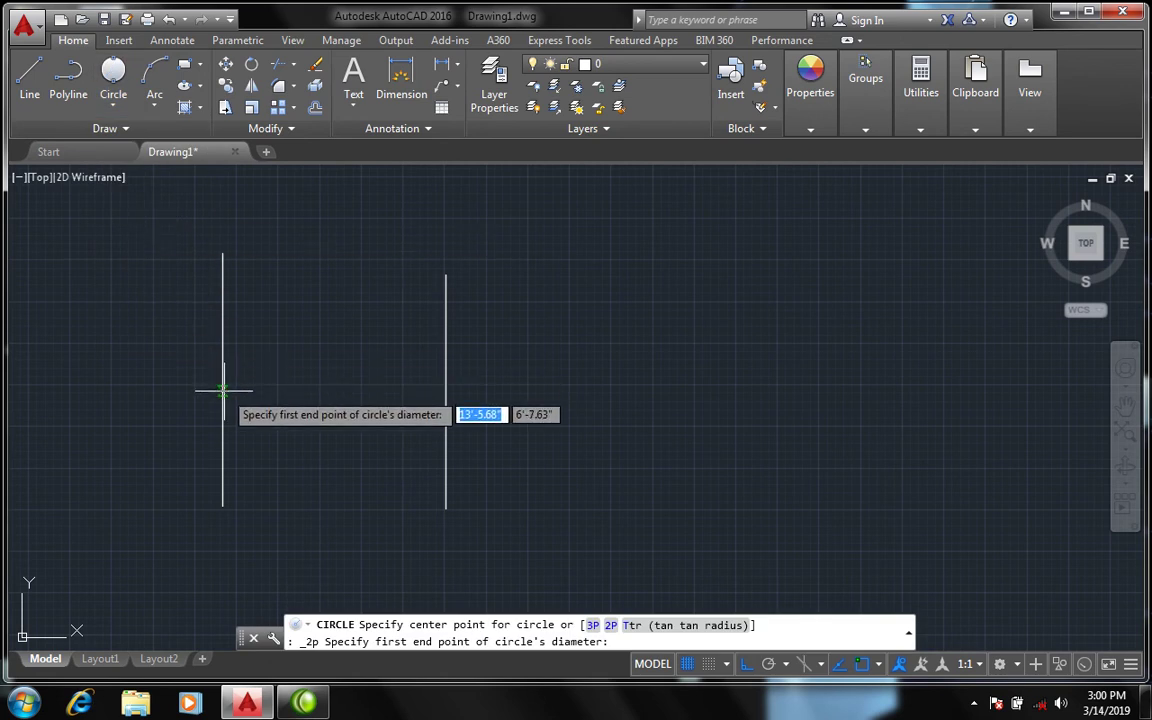
pyautogui.click(222, 379)
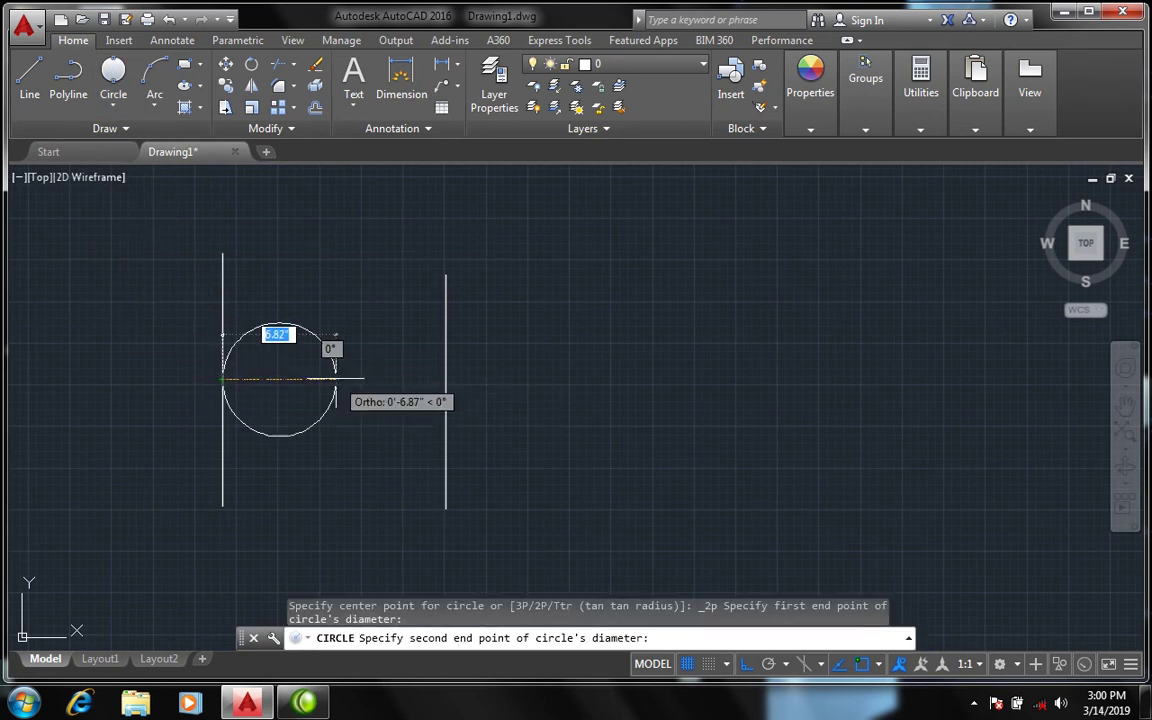
pyautogui.click(445, 391)
pyautogui.scroll(-2, 481, 364)
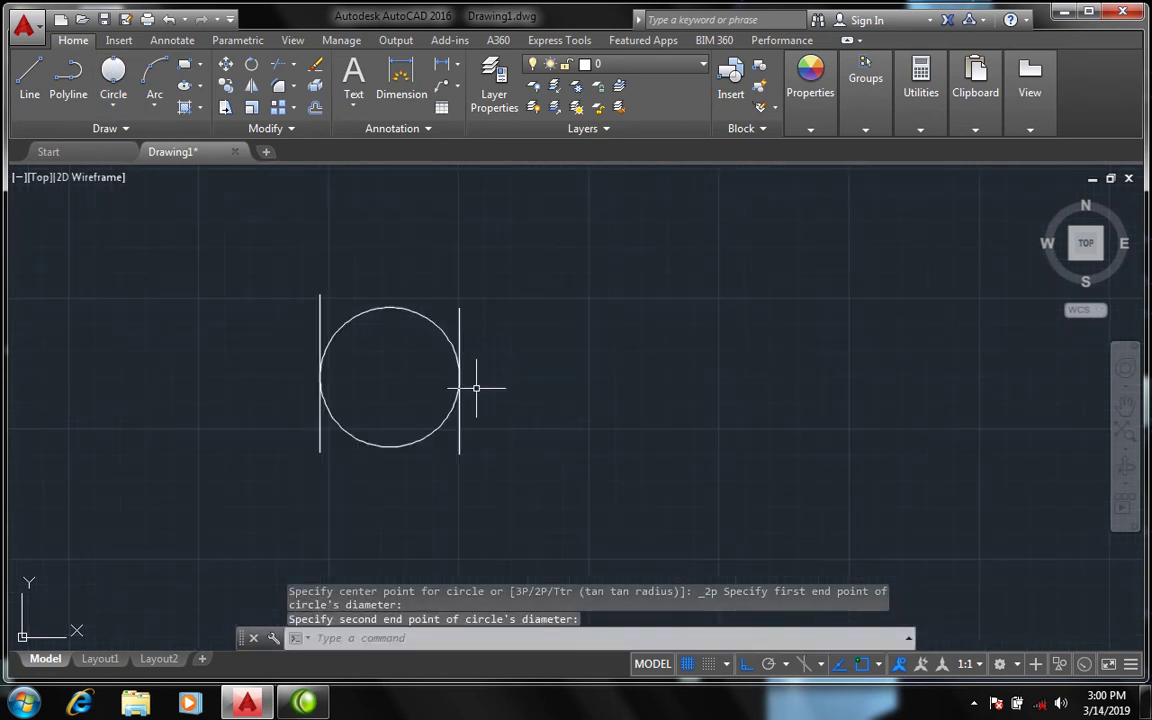
pyautogui.scroll(2, 475, 386)
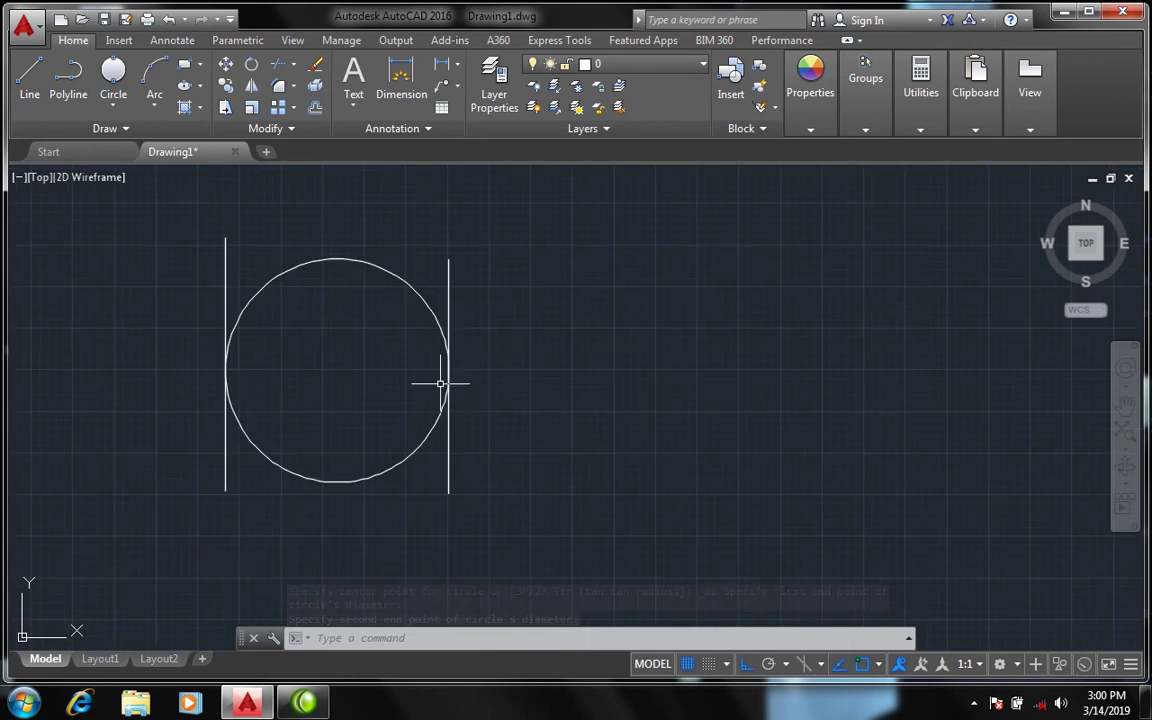
pyautogui.scroll(-2, 406, 367)
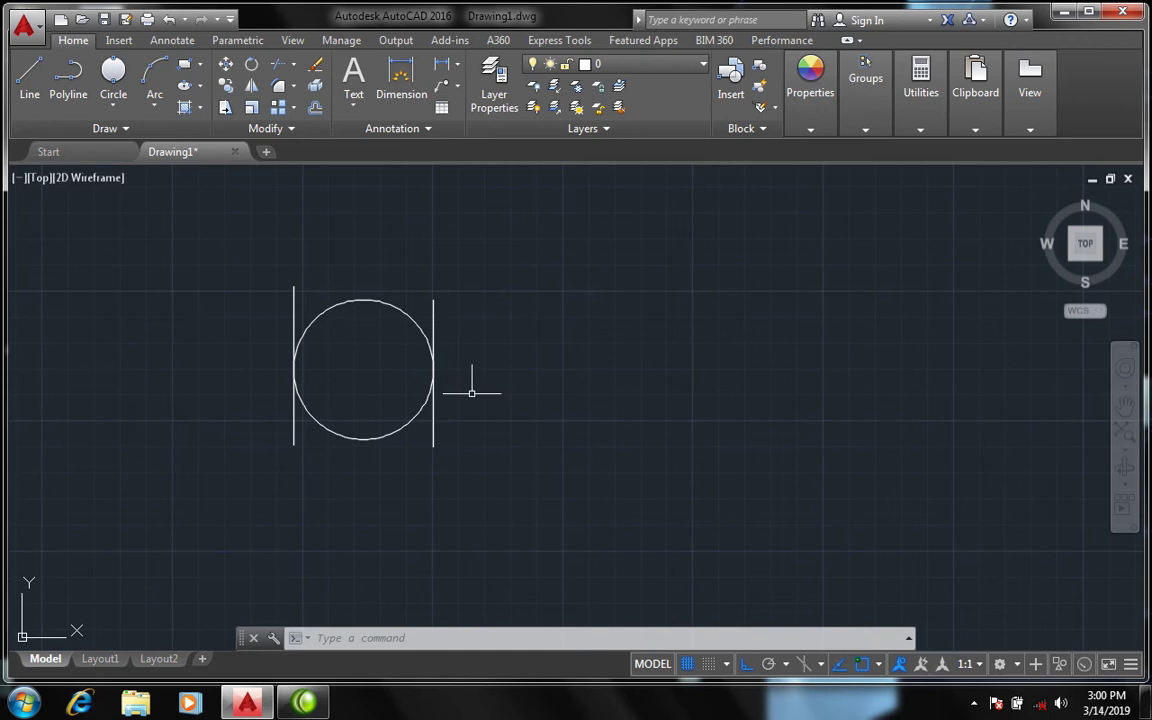
pyautogui.click(474, 462)
pyautogui.click(425, 410)
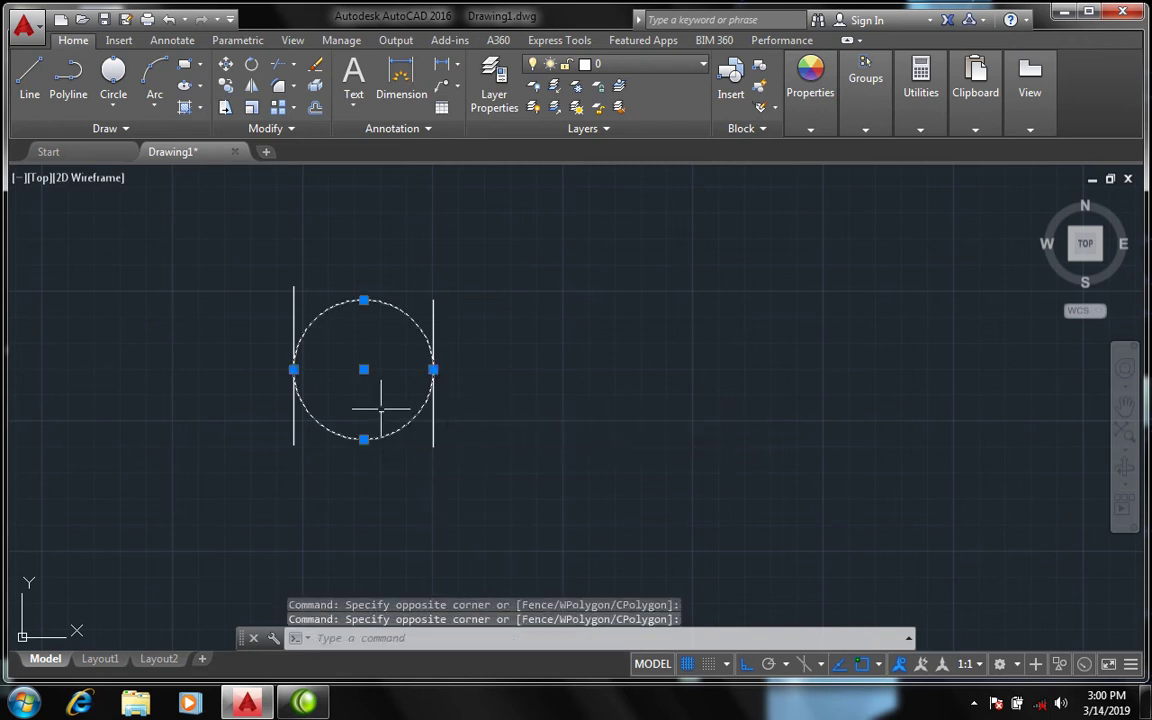
pyautogui.press('Delete')
pyautogui.click(113, 108)
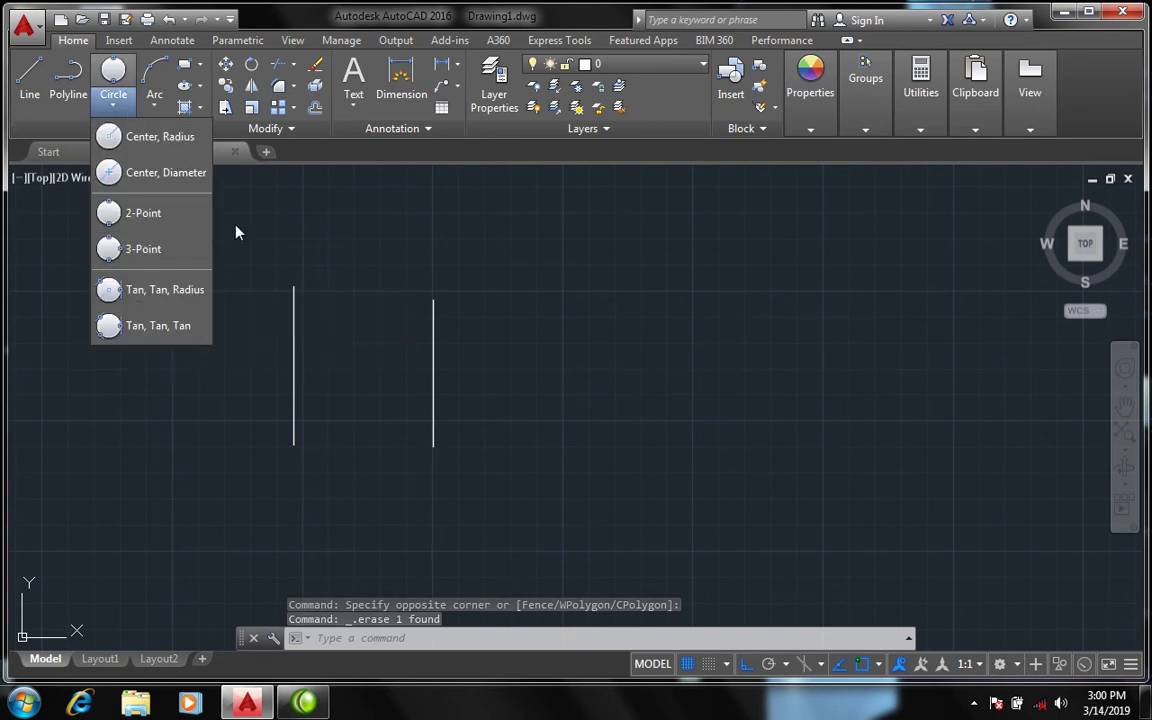
# Draw a horizontal top line above the two verticals, spanning past both
pyautogui.write('l')
pyautogui.press('Return')
pyautogui.click(277, 229)
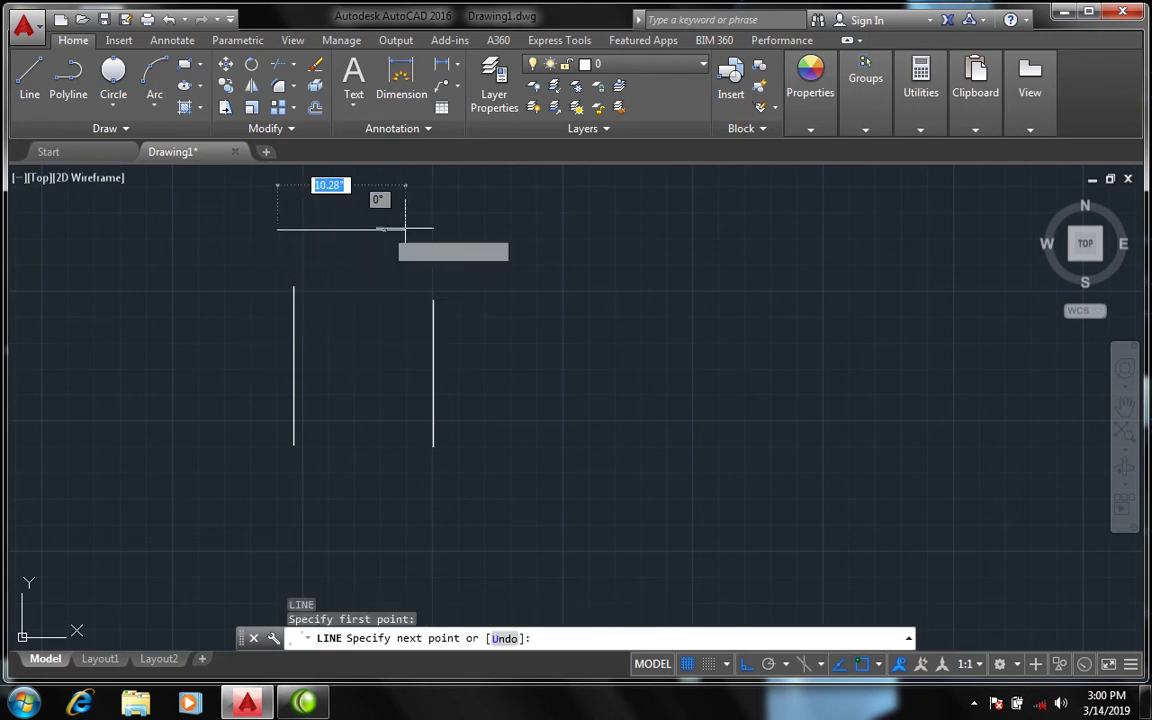
pyautogui.click(449, 229)
pyautogui.press('Return')
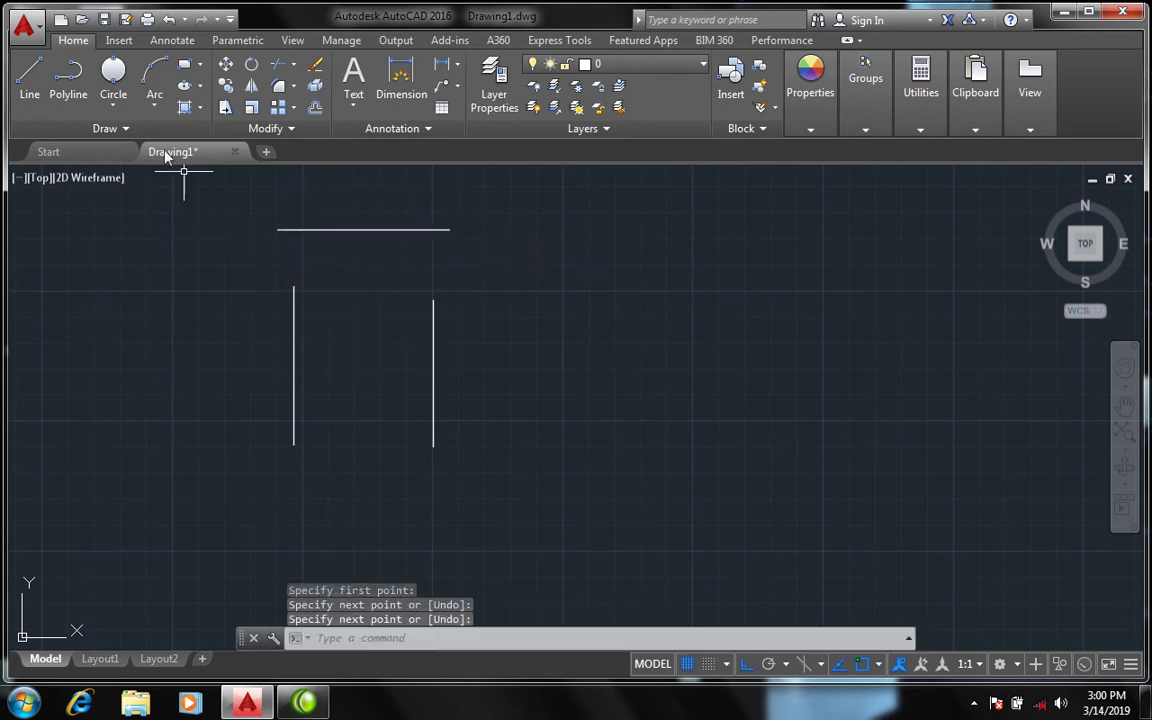
# Draw a 3-Point circle through the midpoints of the left, top and right lines
pyautogui.click(113, 107)
pyautogui.click(128, 249)
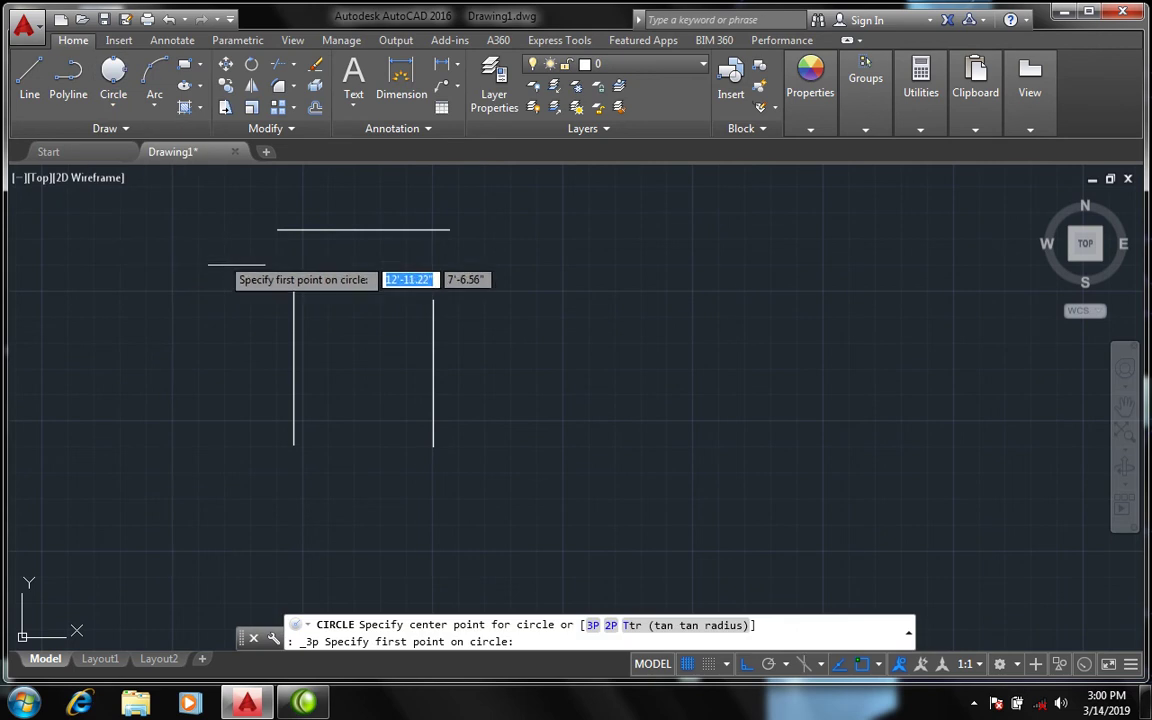
pyautogui.click(293, 366)
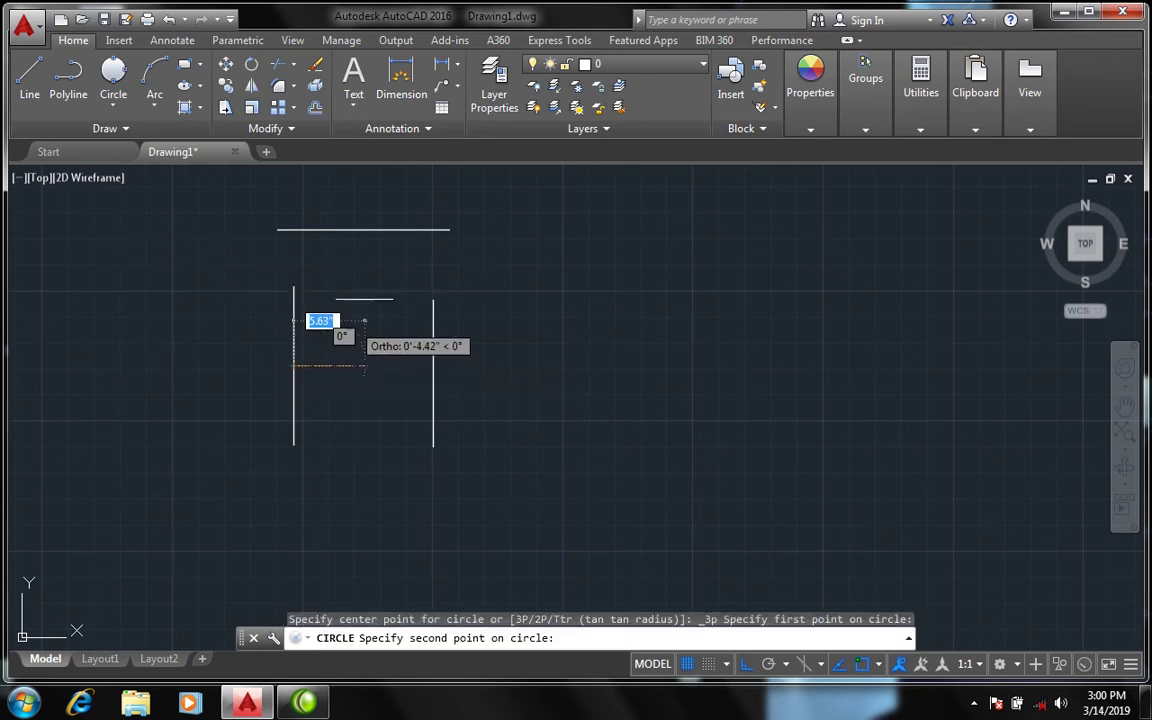
pyautogui.click(366, 230)
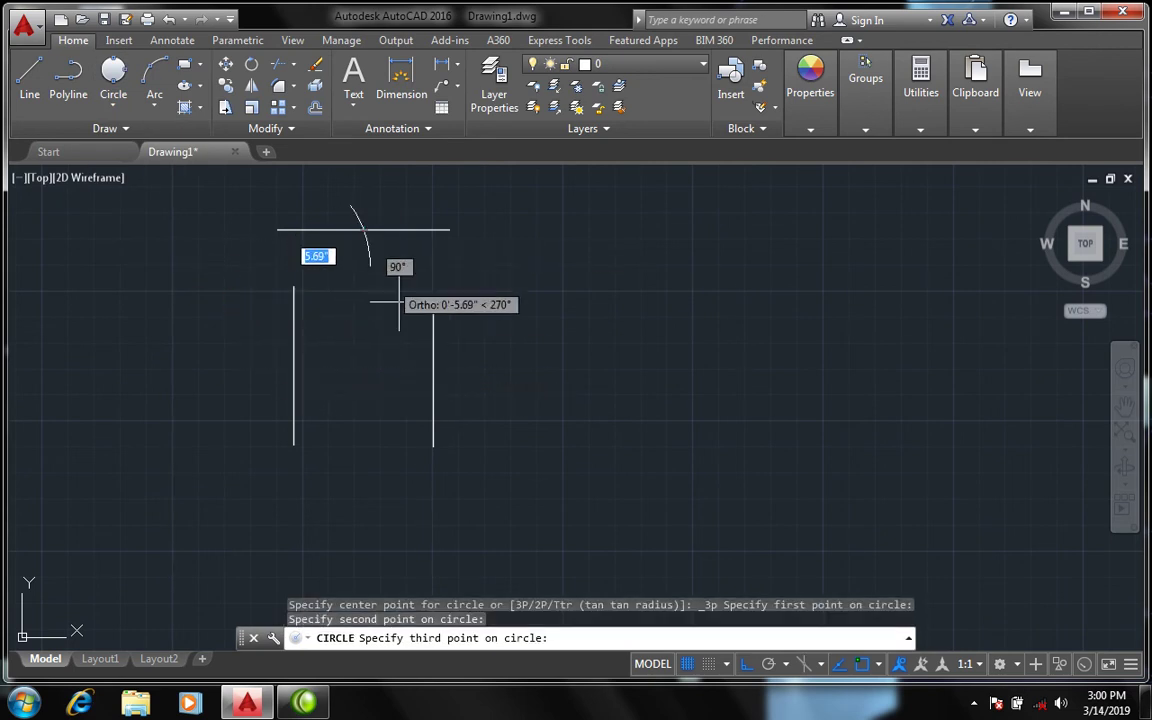
pyautogui.click(433, 371)
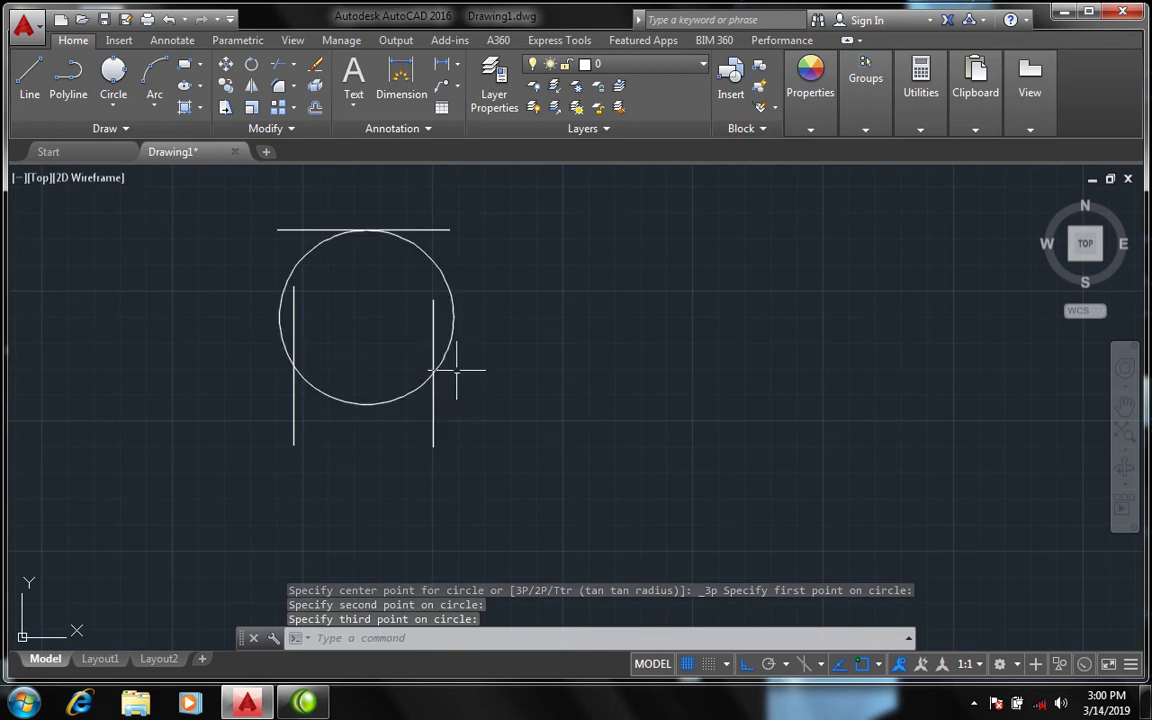
# Select and erase the three-point trial circle, leaving the lines intact
pyautogui.click(457, 450)
pyautogui.click(423, 442)
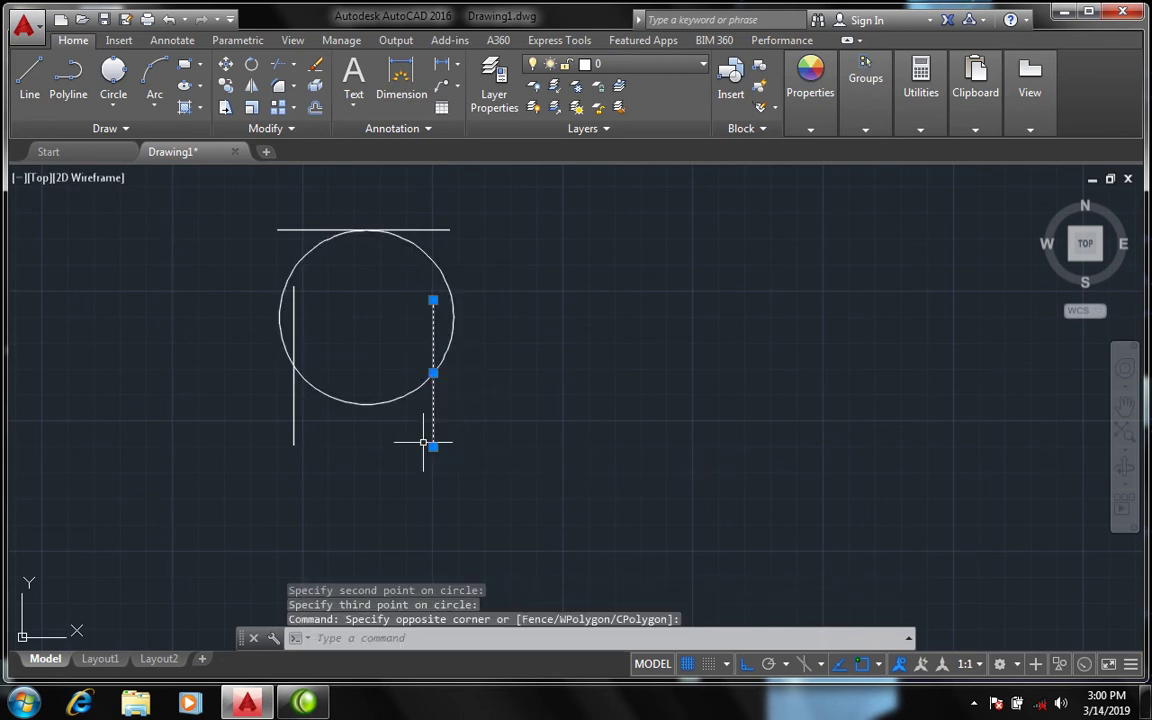
pyautogui.click(500, 407)
pyautogui.press('Escape')
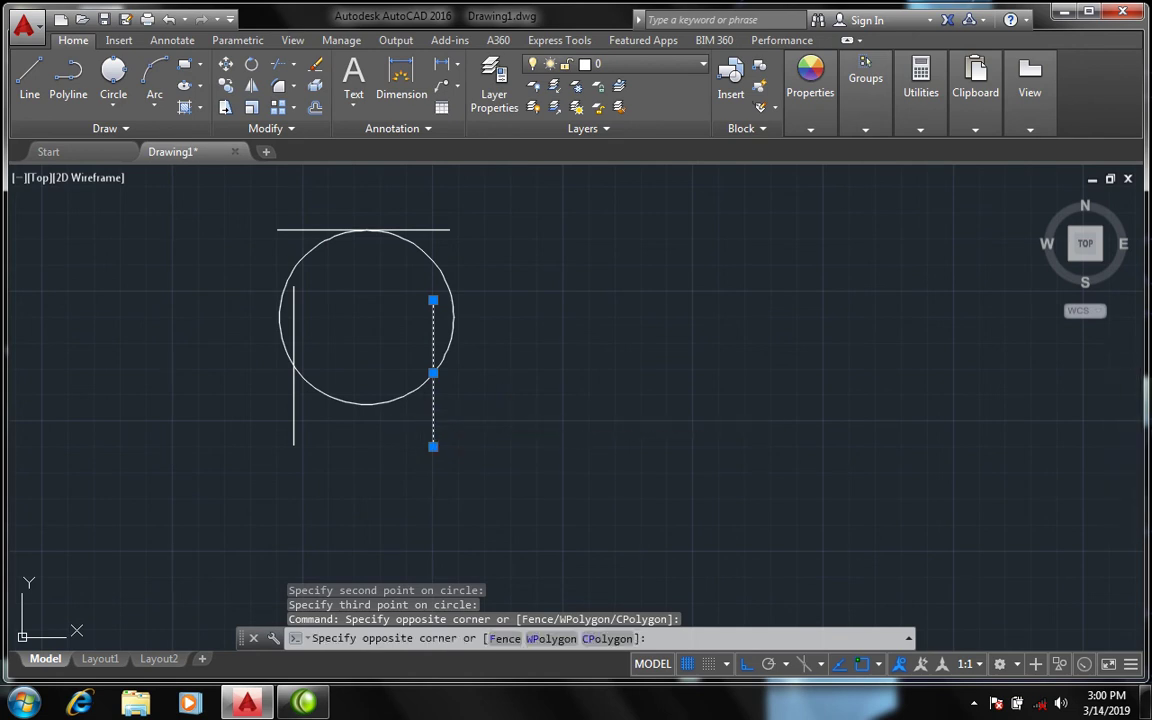
pyautogui.press('Escape')
pyautogui.click(395, 397)
pyautogui.press('Delete')
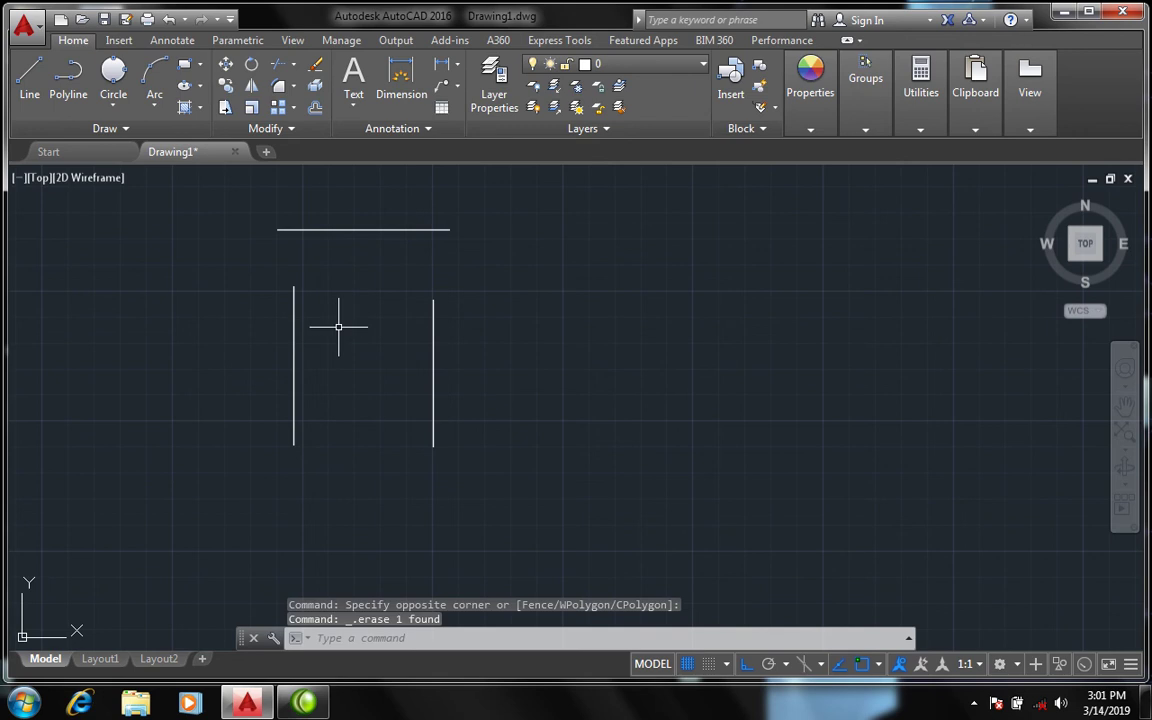
pyautogui.click(114, 106)
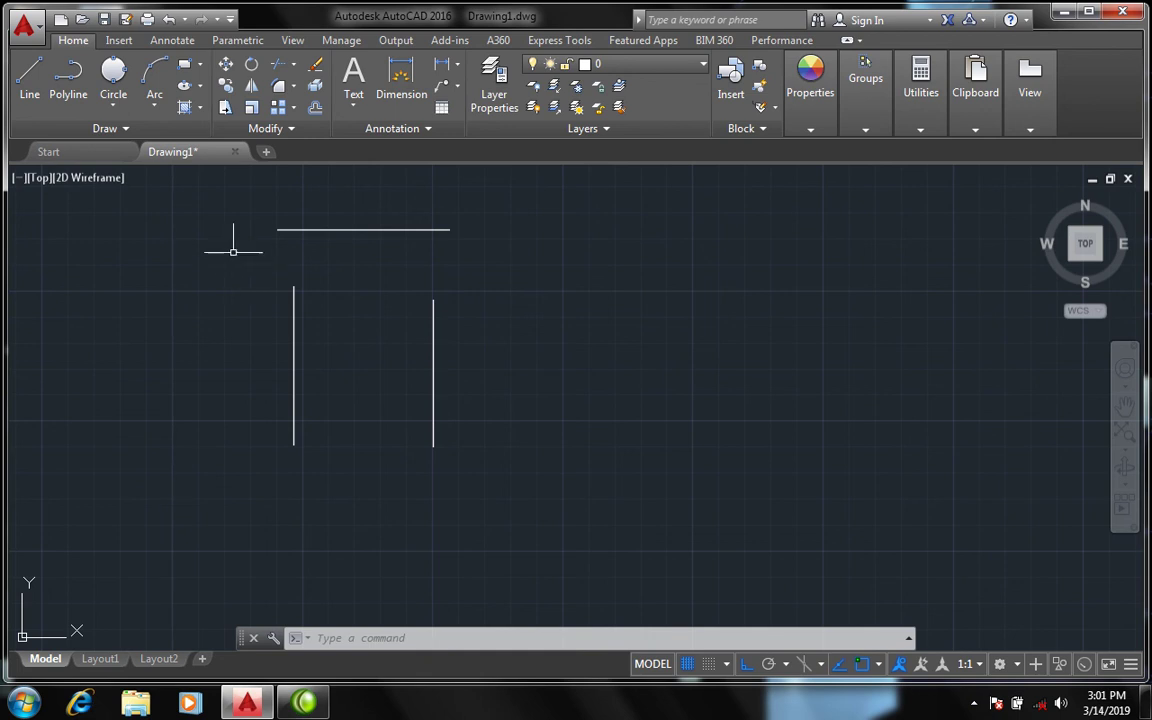
pyautogui.click(238, 205)
pyautogui.click(249, 210)
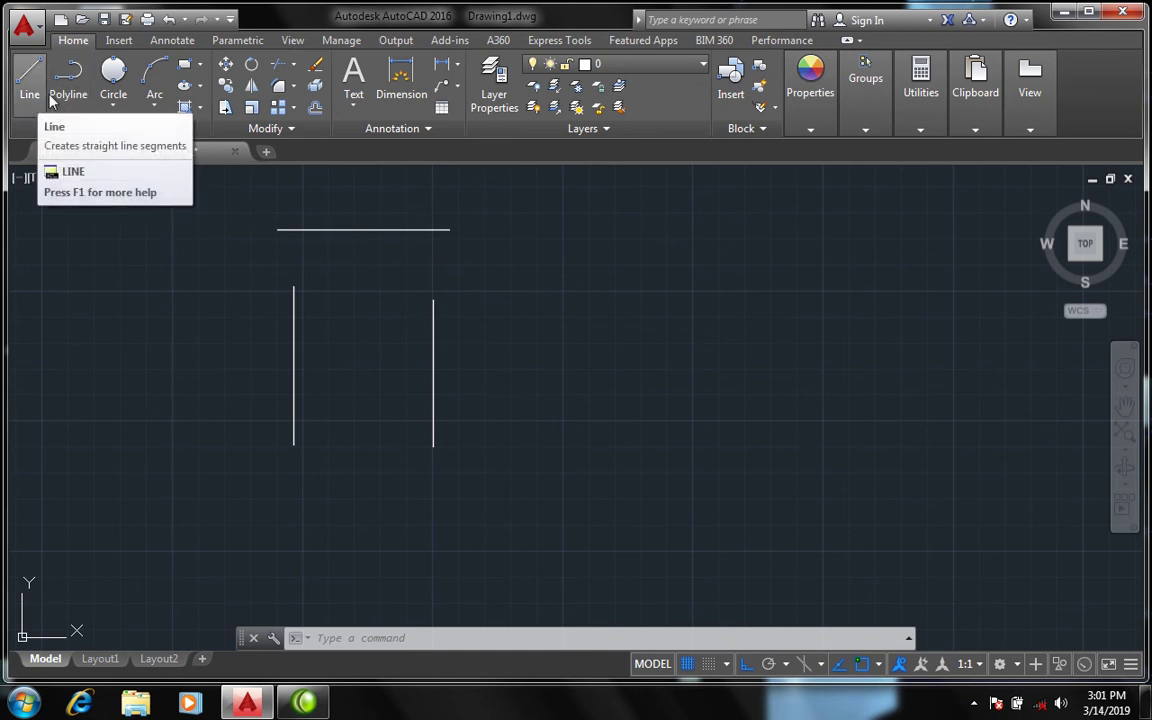
pyautogui.click(113, 102)
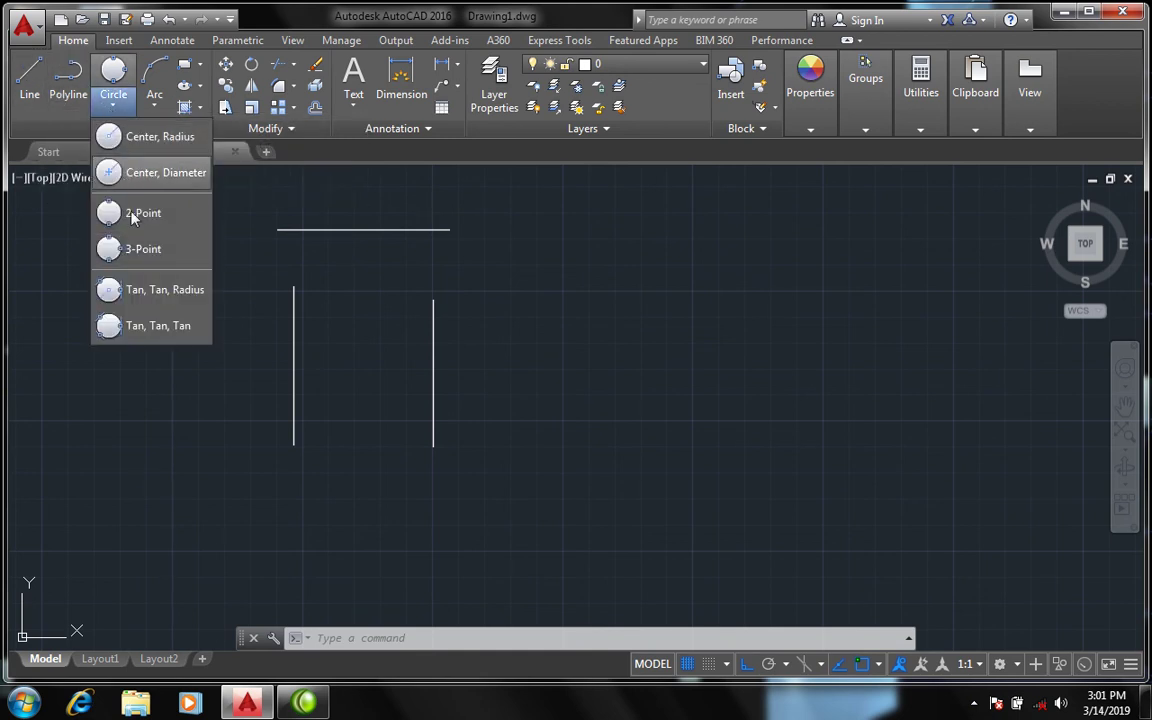